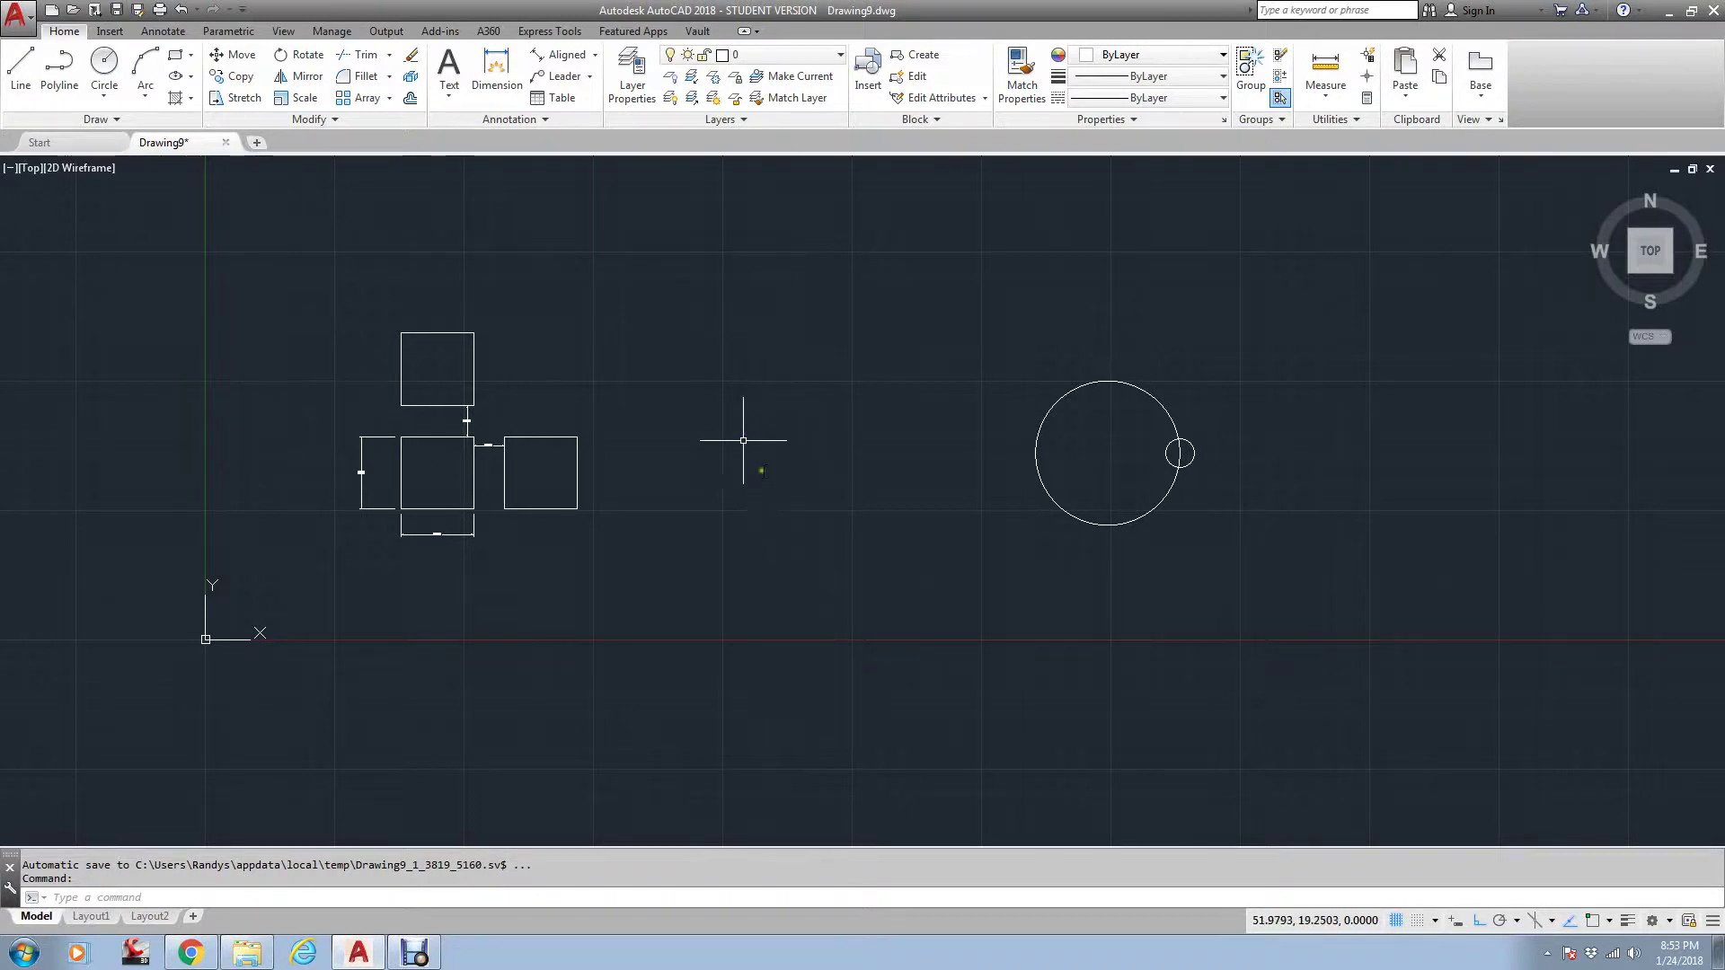
# - Copy the square beside the corner of the dimensioned group into the empty area above the group
pyautogui.click(368, 99)
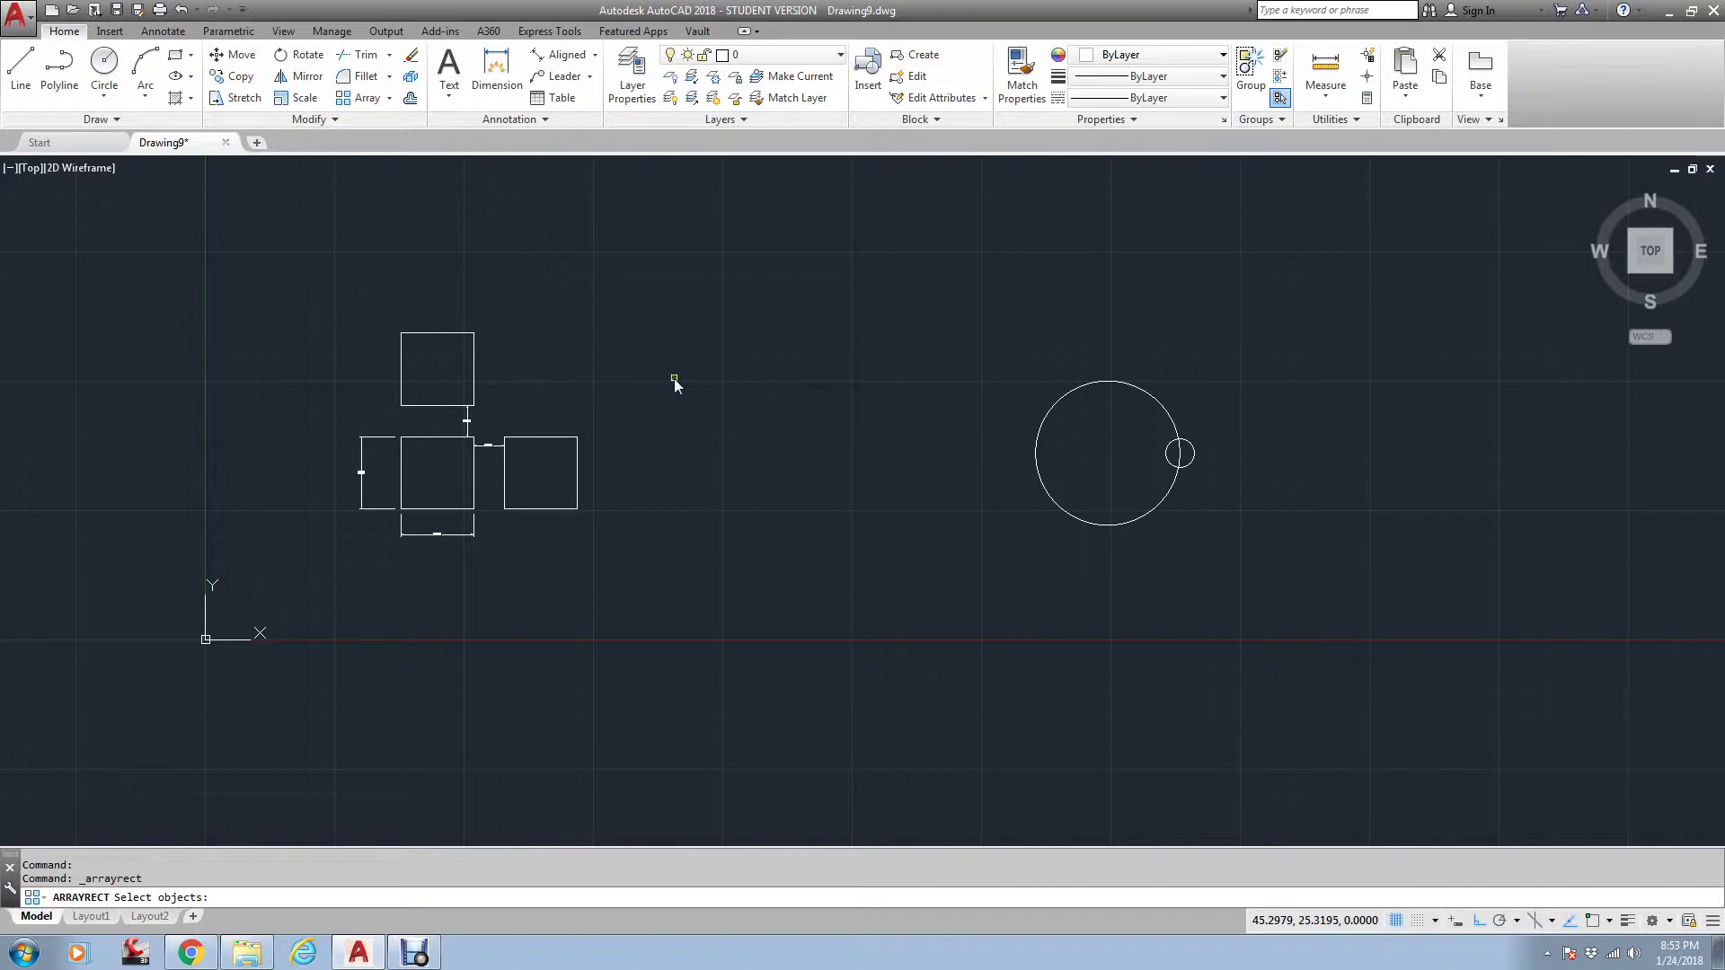
pyautogui.press('Escape')
pyautogui.write('co')
pyautogui.press('Return')
pyautogui.click(636, 380)
pyautogui.click(554, 456)
pyautogui.press('Return')
pyautogui.click(666, 422)
pyautogui.moveTo(693, 648); pyautogui.dragTo(859, 413, button='middle')
pyautogui.press('F8')
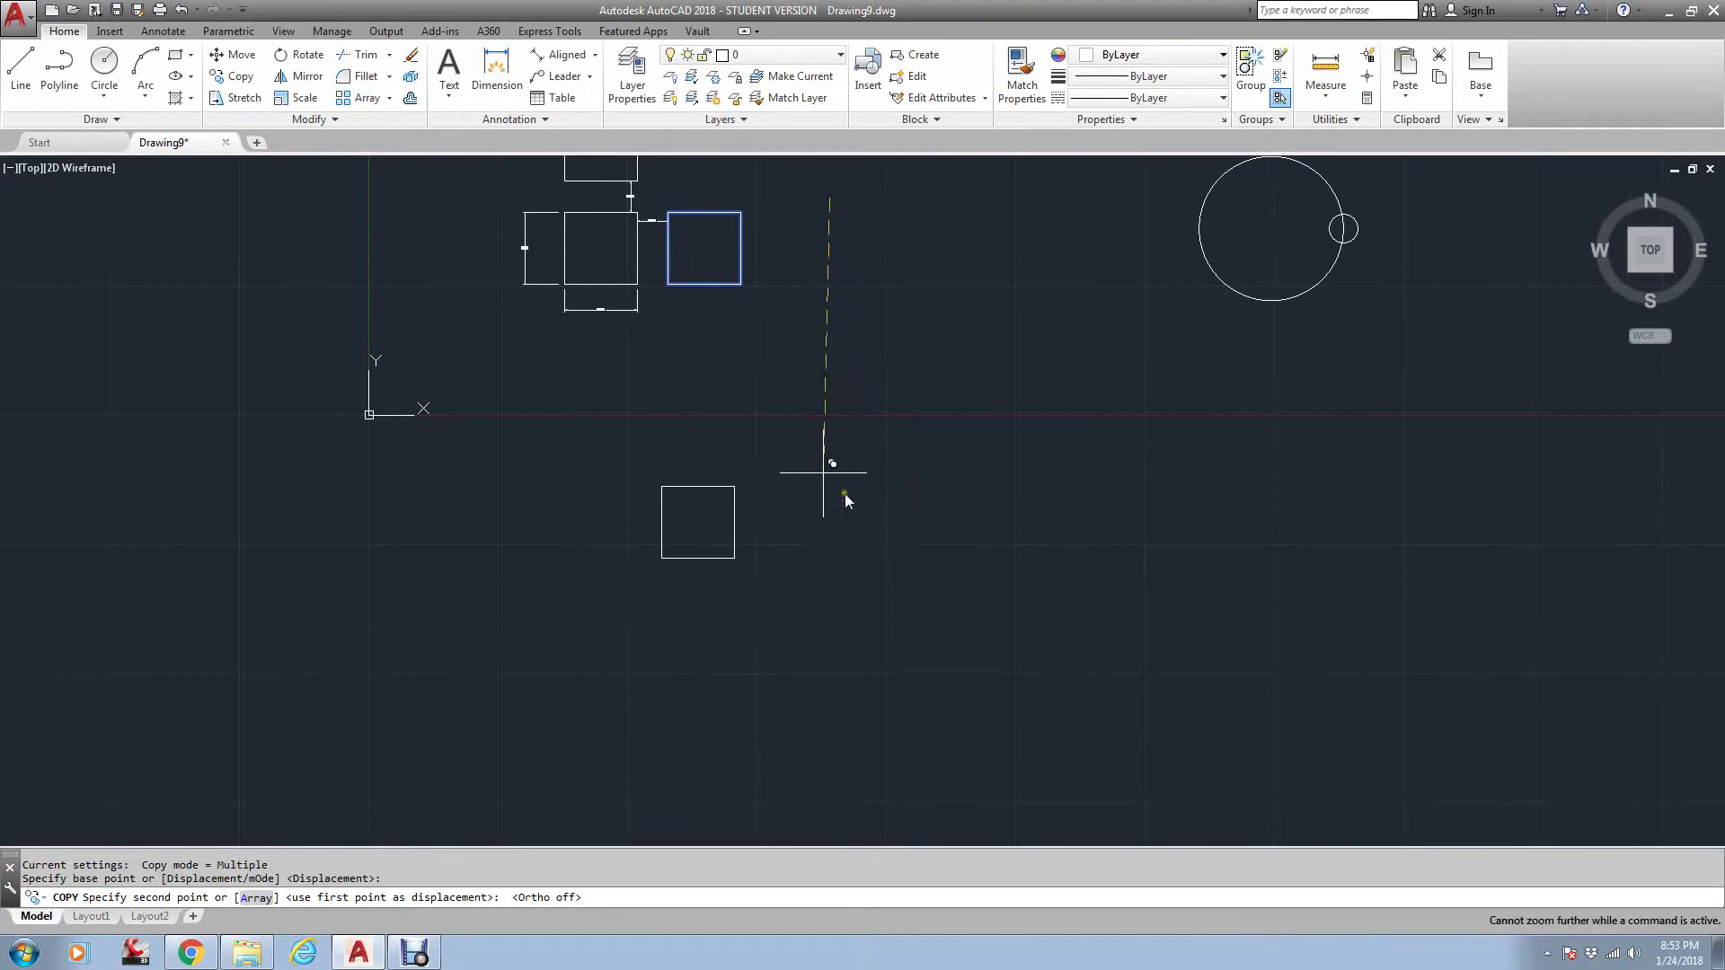
pyautogui.moveTo(889, 535); pyautogui.dragTo(782, 620, button='middle')
pyautogui.moveTo(898, 377)
pyautogui.mouseDown(button='middle')
pyautogui.moveTo(917, 359)
pyautogui.moveTo(762, 532)
pyautogui.mouseUp(button='middle')
pyautogui.click(704, 362)
pyautogui.press('Escape')
pyautogui.press('Escape')
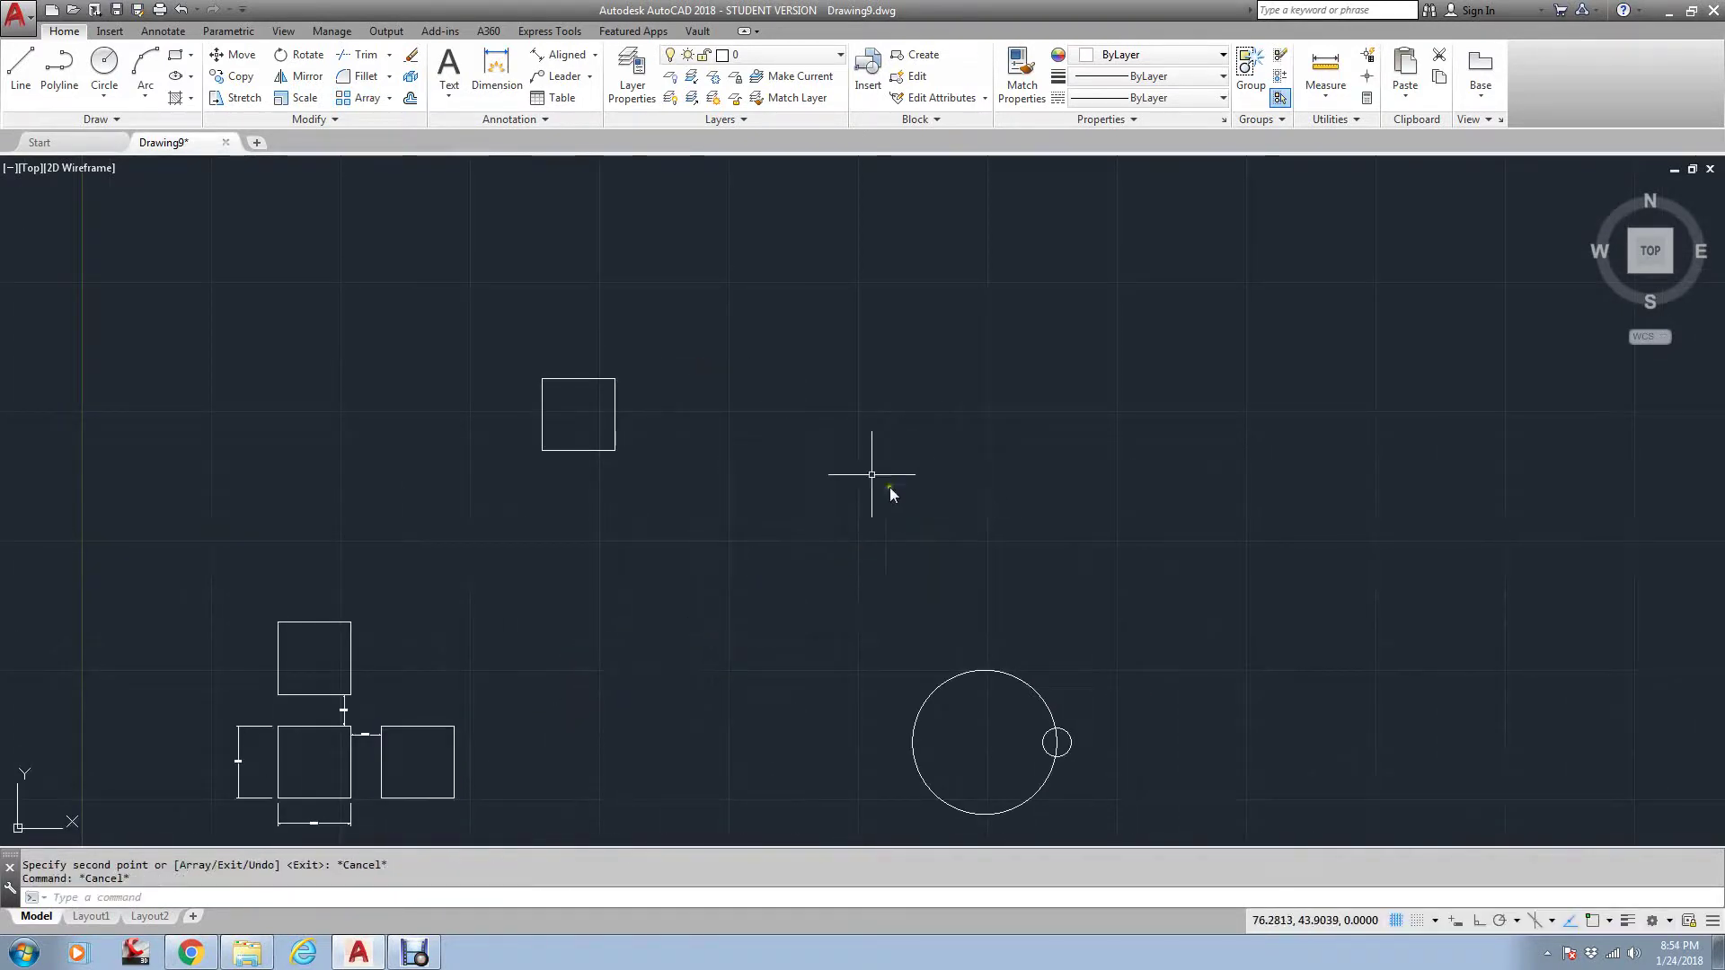
# - Start a rectangular array of the copied square with 8 columns, keeping the default column spacing of 10.5
pyautogui.click(389, 98)
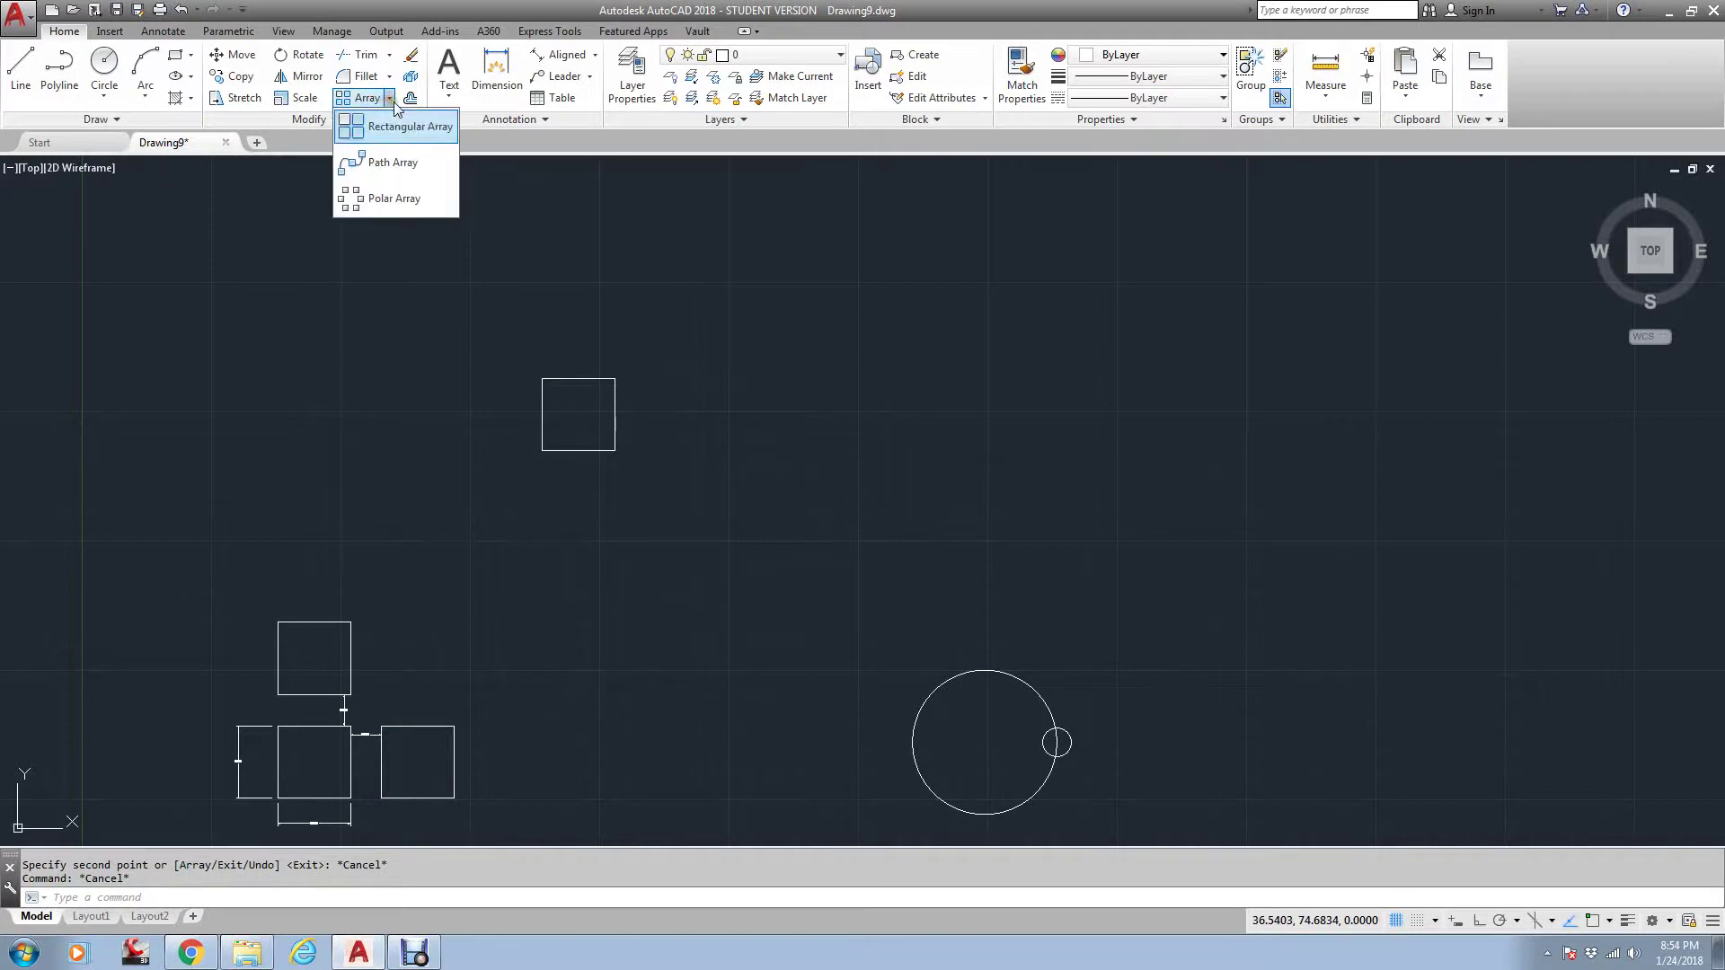
pyautogui.click(392, 160)
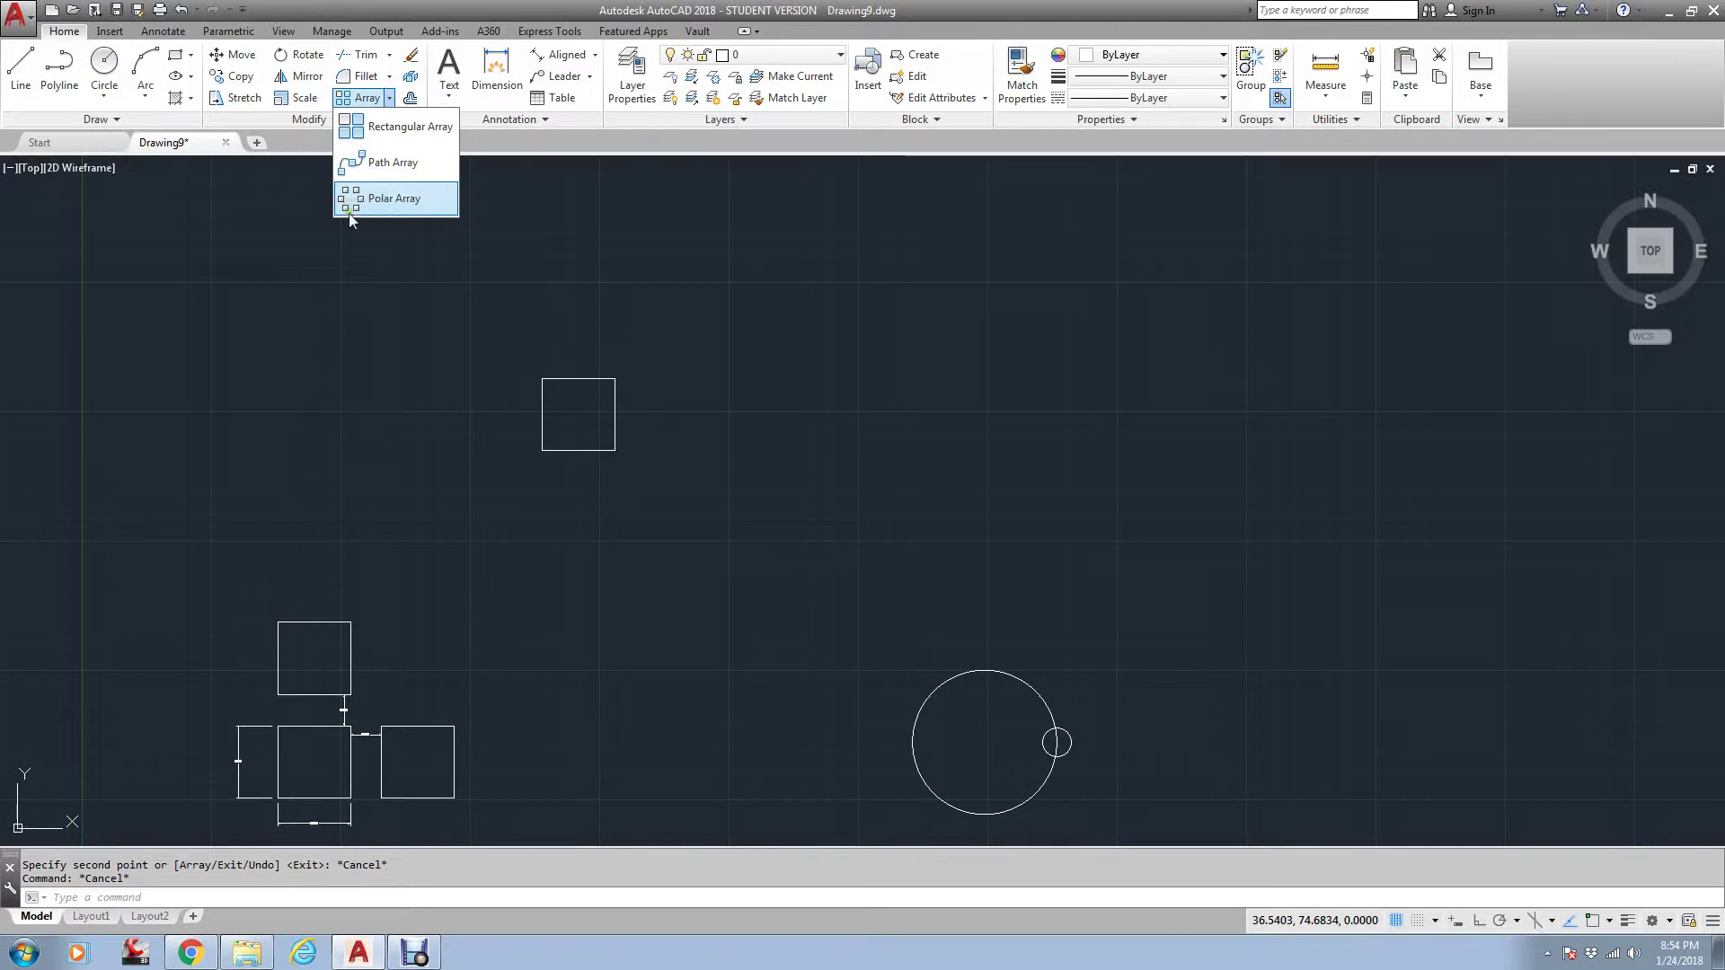
pyautogui.click(408, 127)
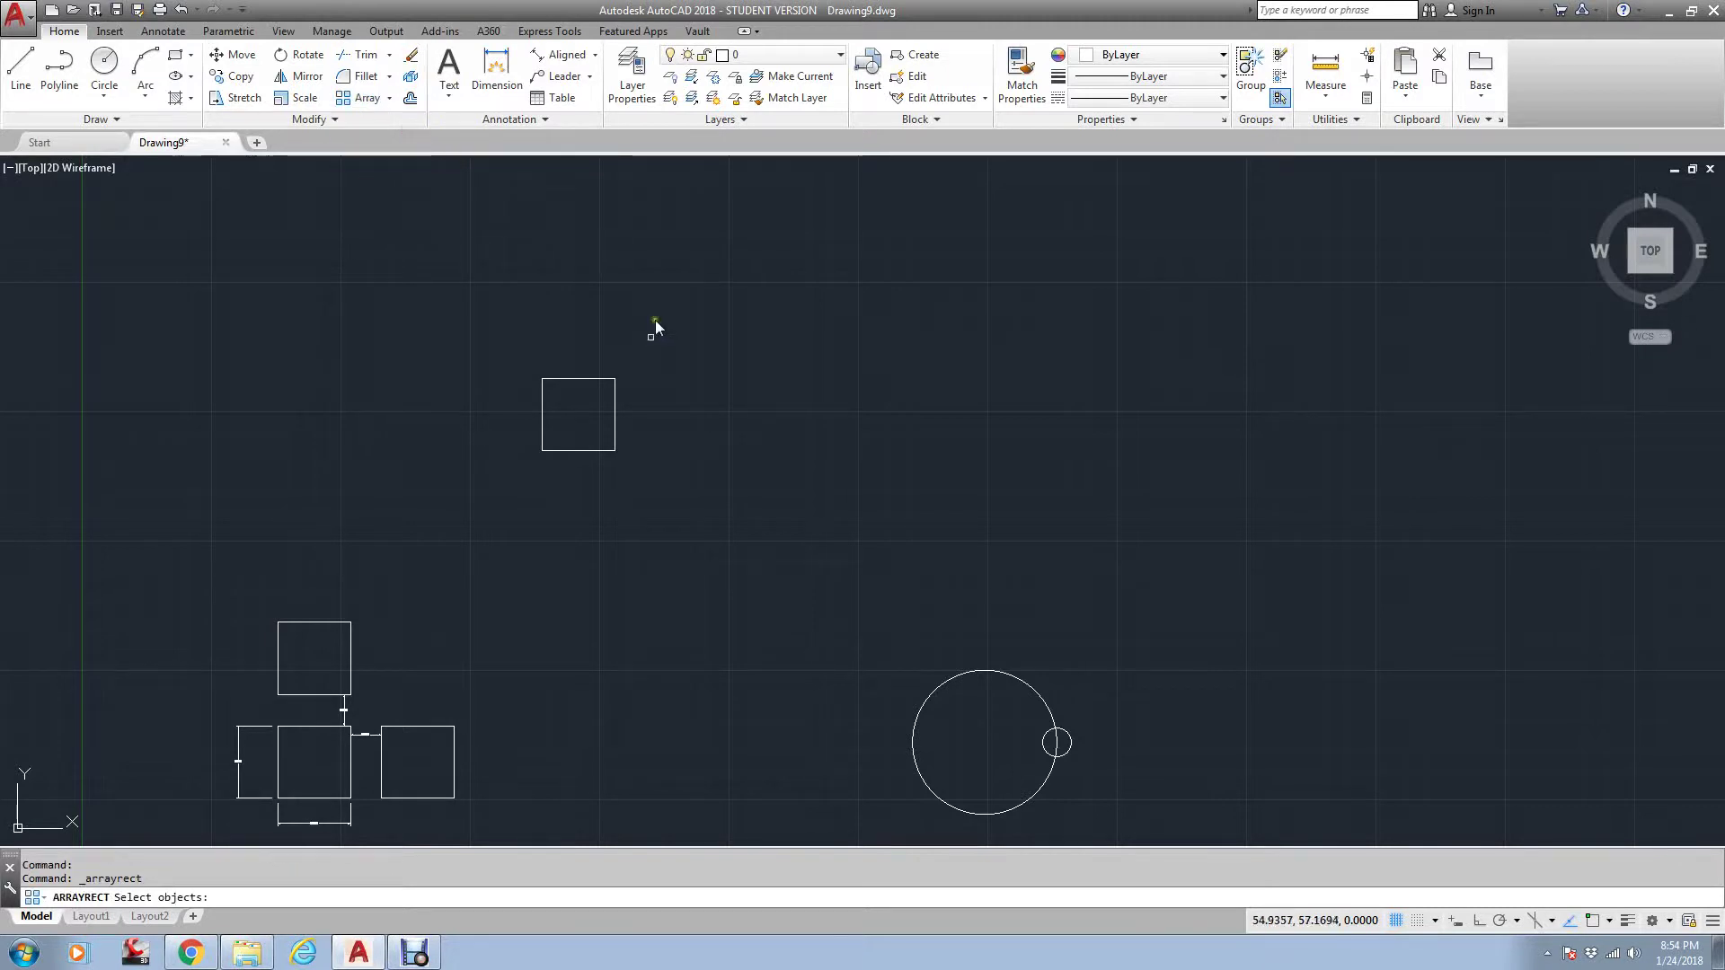
pyautogui.click(614, 382)
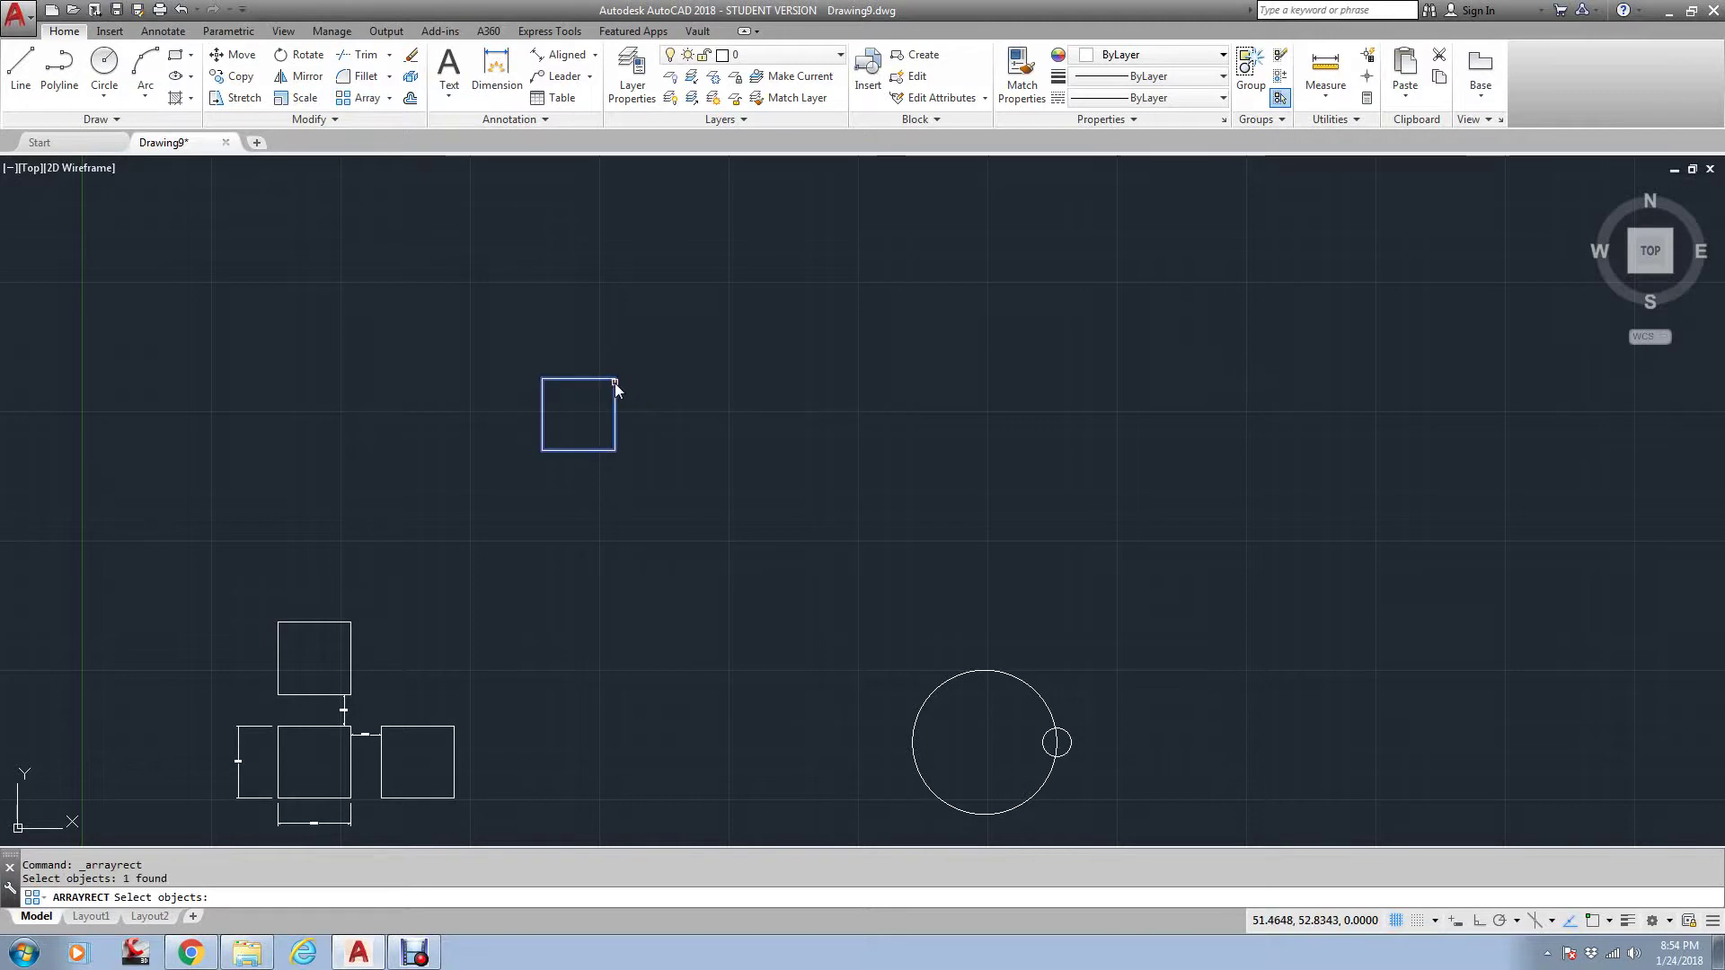
pyautogui.press('Return')
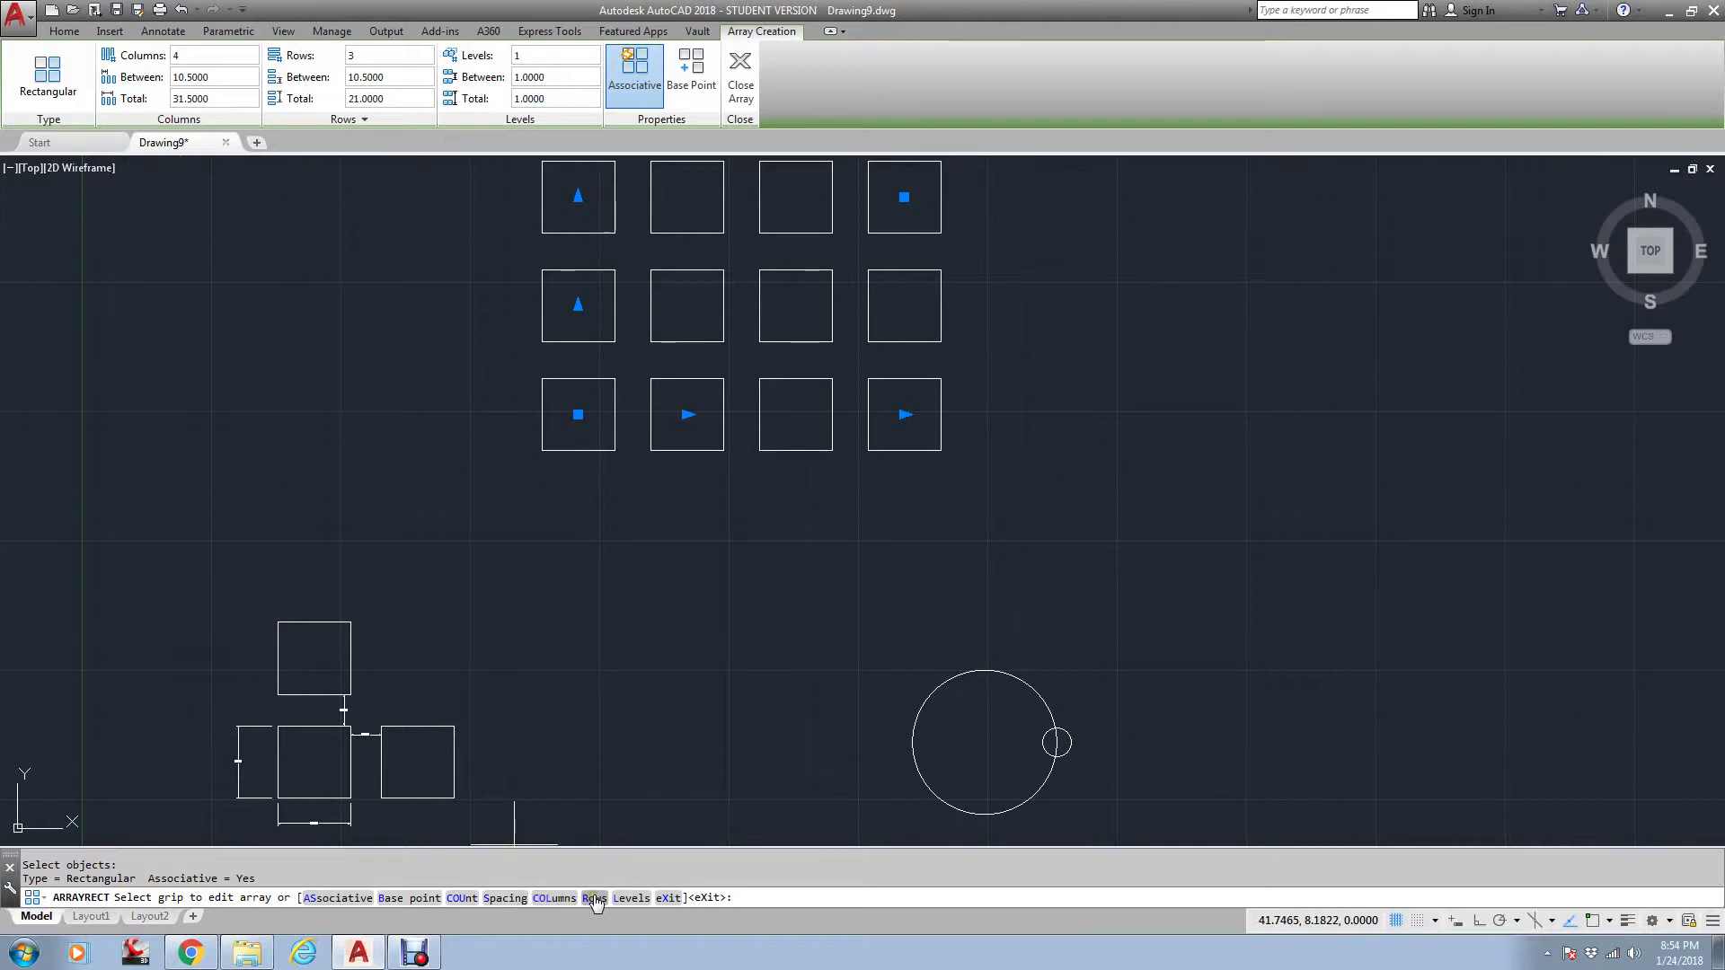
pyautogui.click(561, 898)
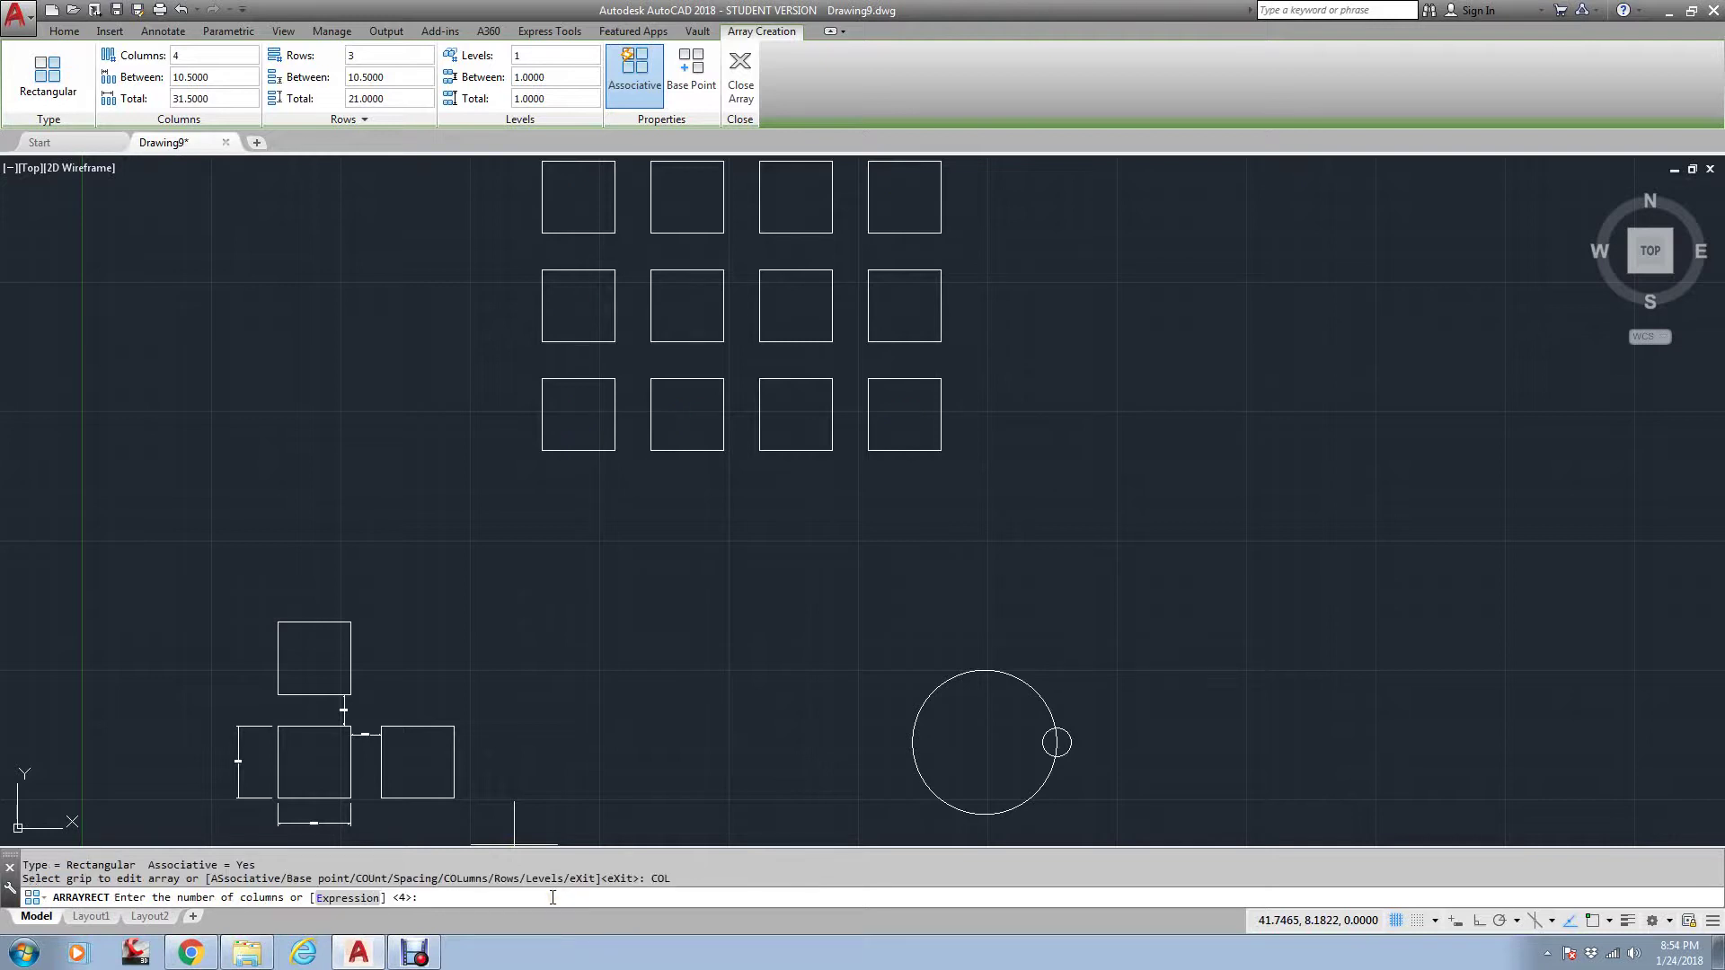
pyautogui.press('Return')
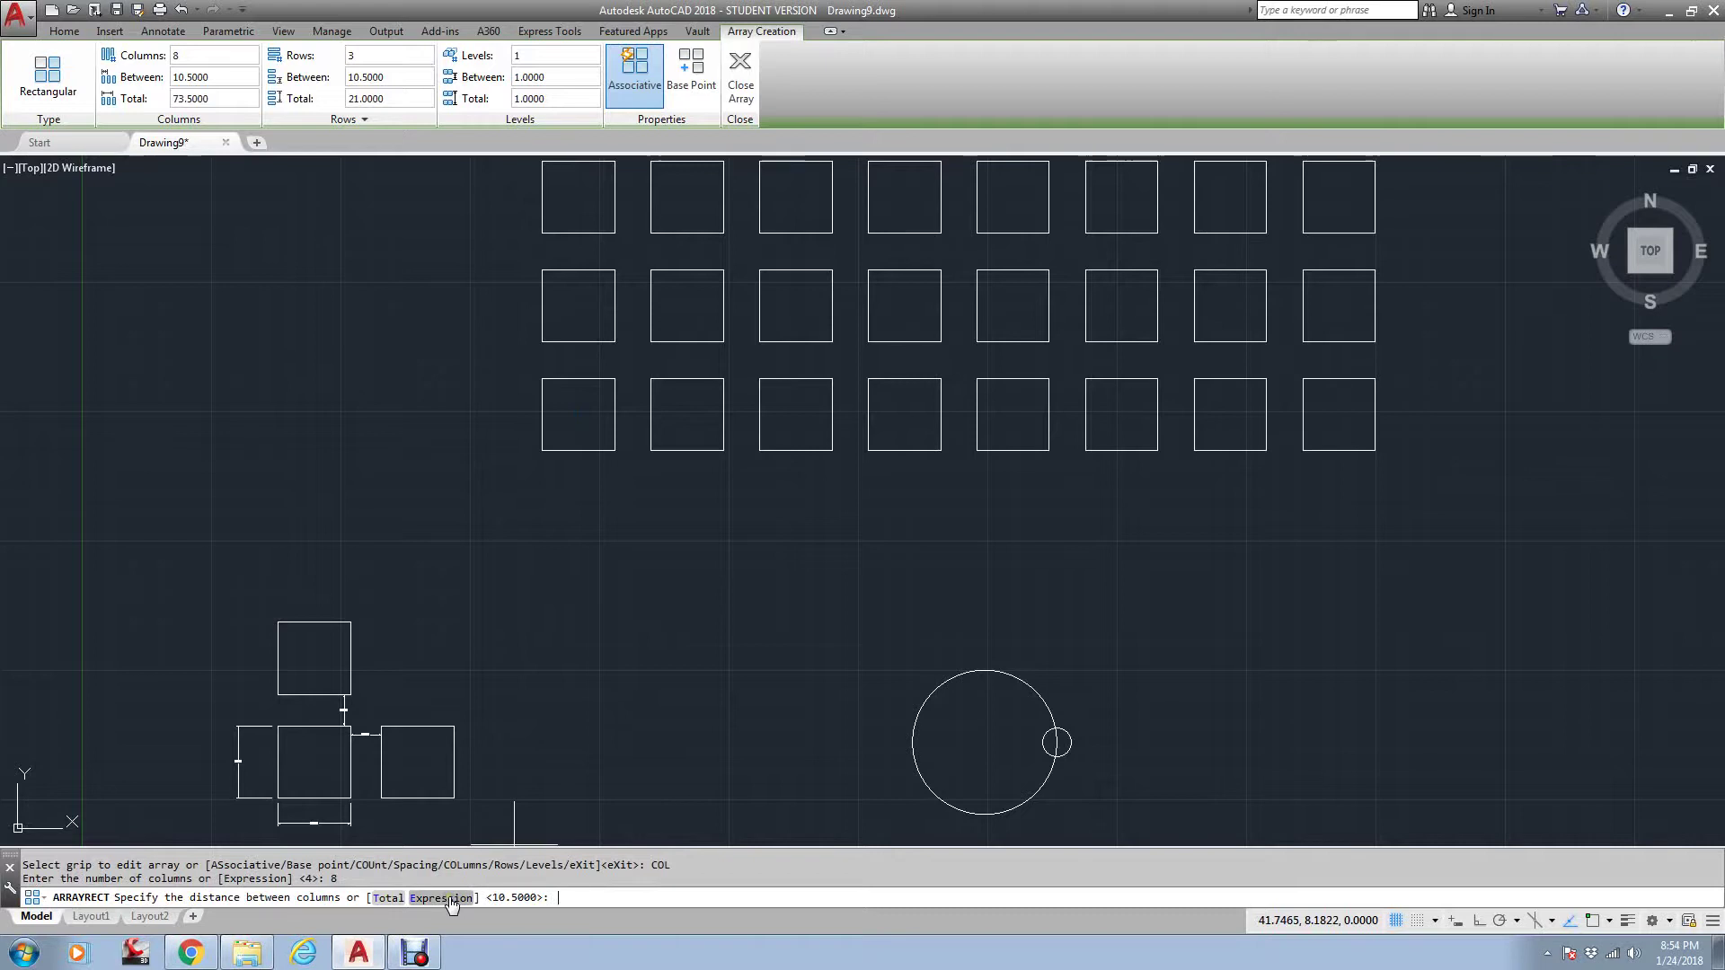
pyautogui.press('Return')
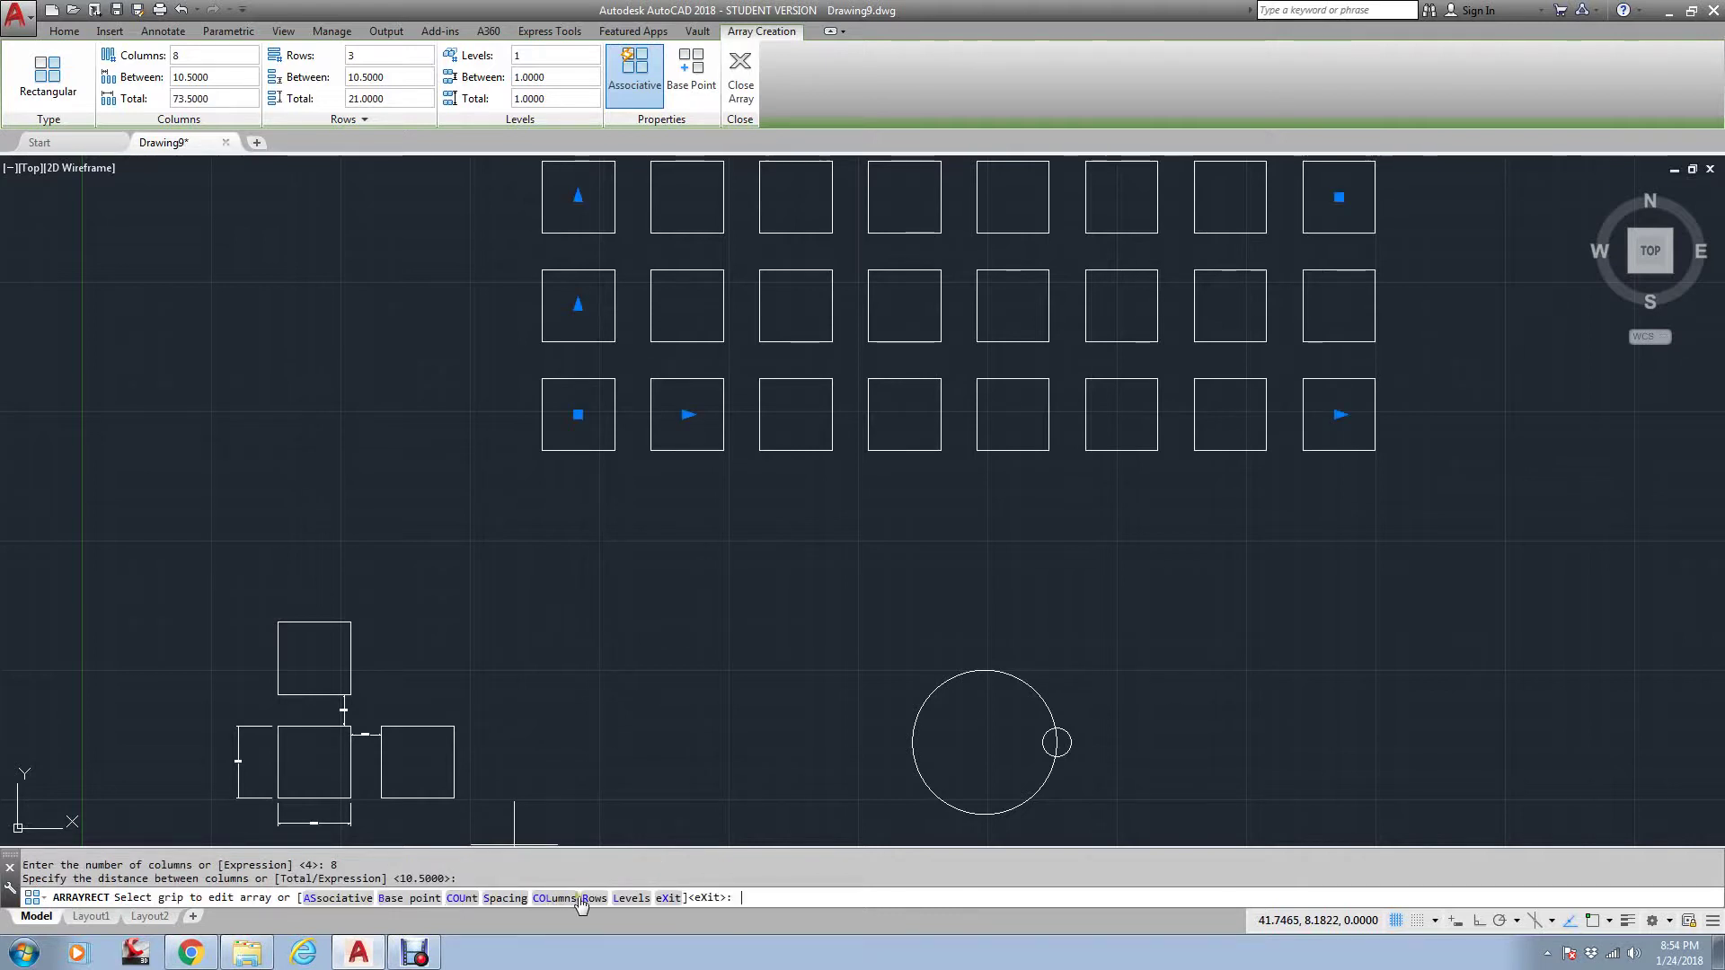
# - Give the array 20 rows at the default row spacing of 10.5 and finish it
pyautogui.write('R')
pyautogui.press('Return')
pyautogui.write('20')
pyautogui.press('Return')
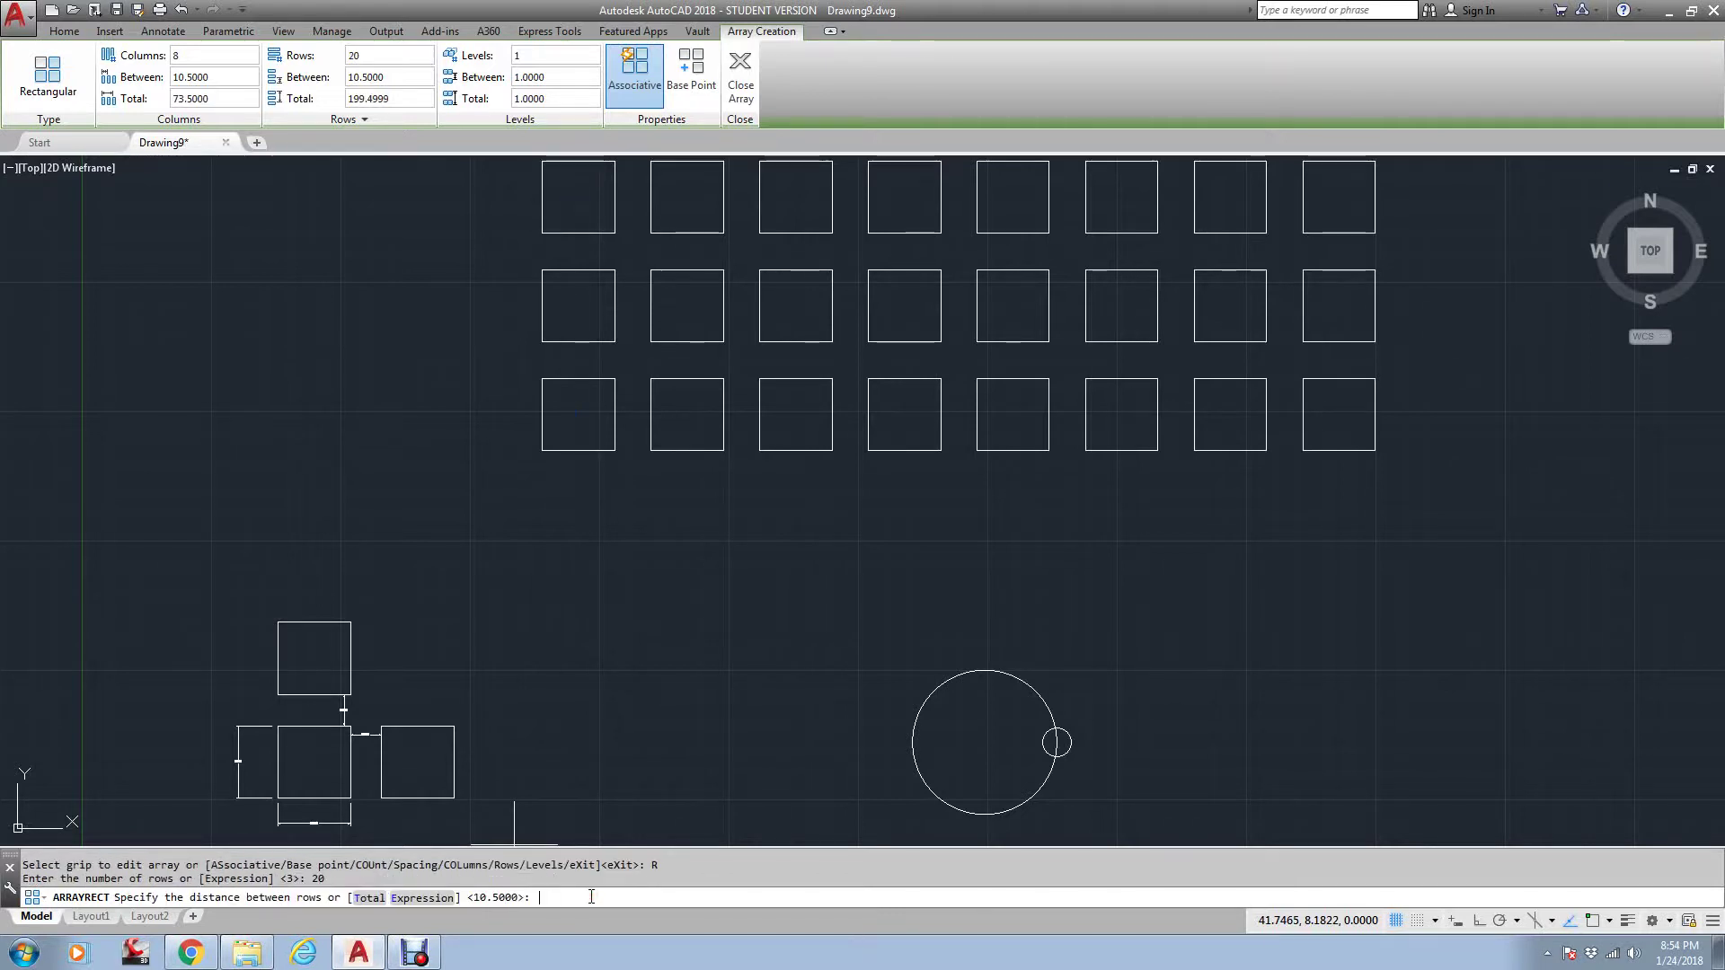
pyautogui.press('Return')
pyautogui.press('Return')
pyautogui.press('Return')
pyautogui.scroll(-2, 659, 834)
pyautogui.scroll(-3, 659, 835)
pyautogui.scroll(1, 800, 276)
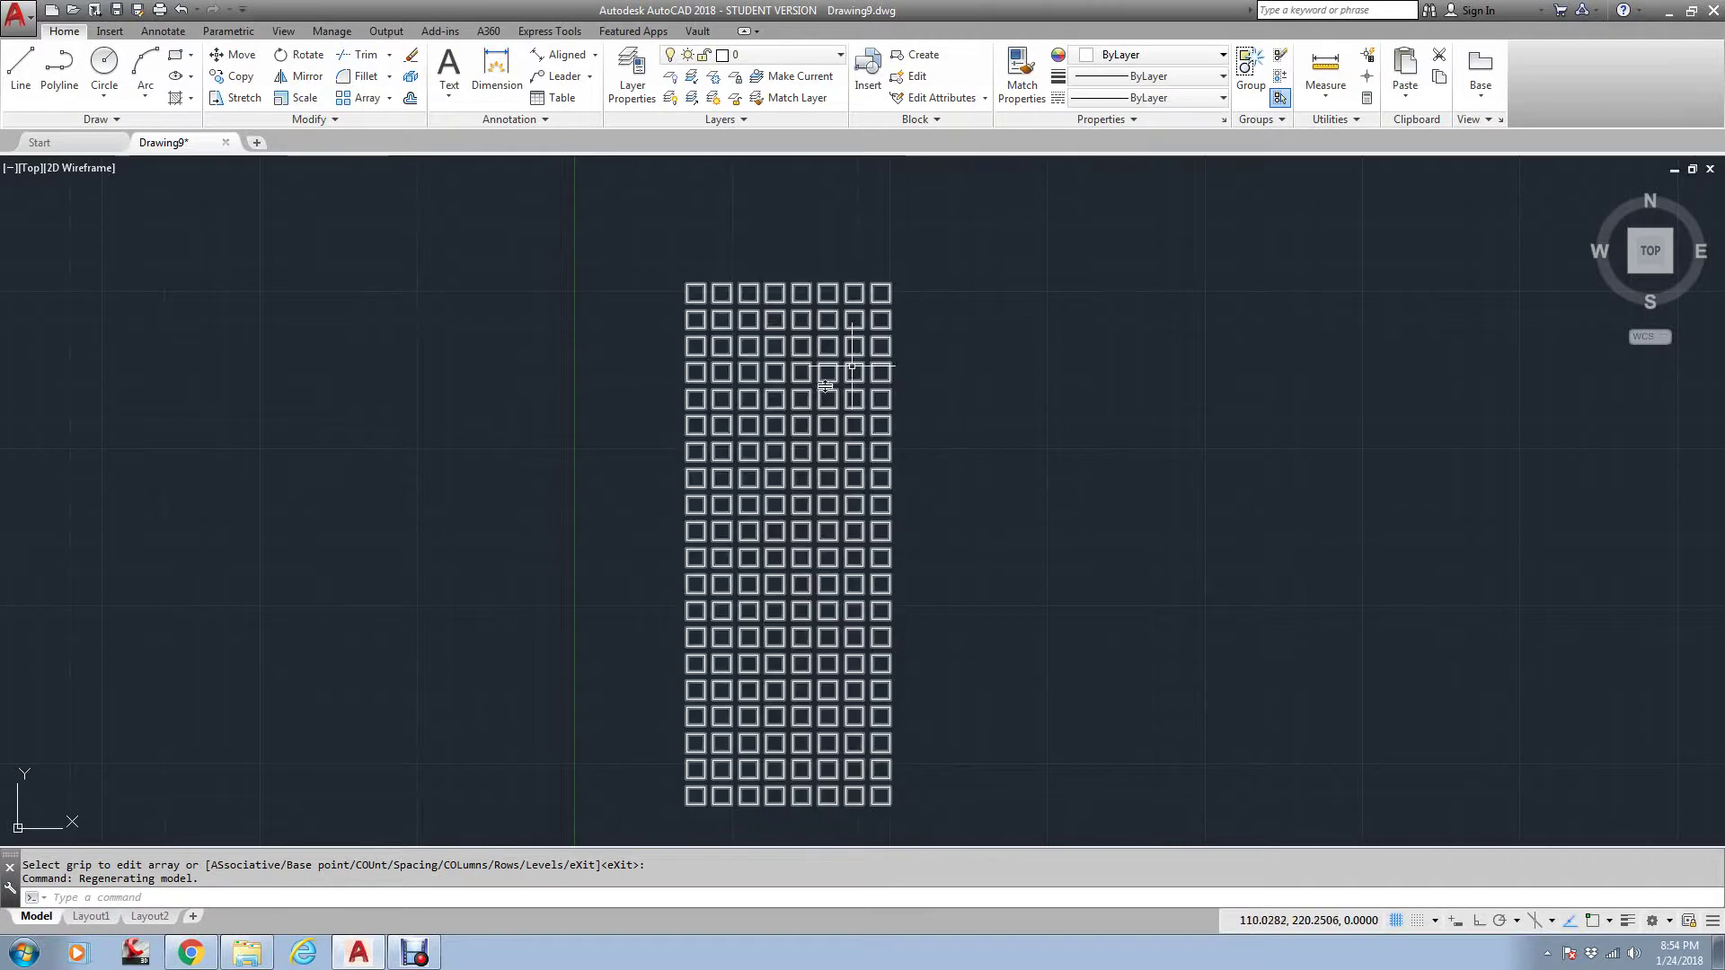
# - Reduce the finished array to 6 rows and 3 columns, then deselect it
pyautogui.click(877, 284)
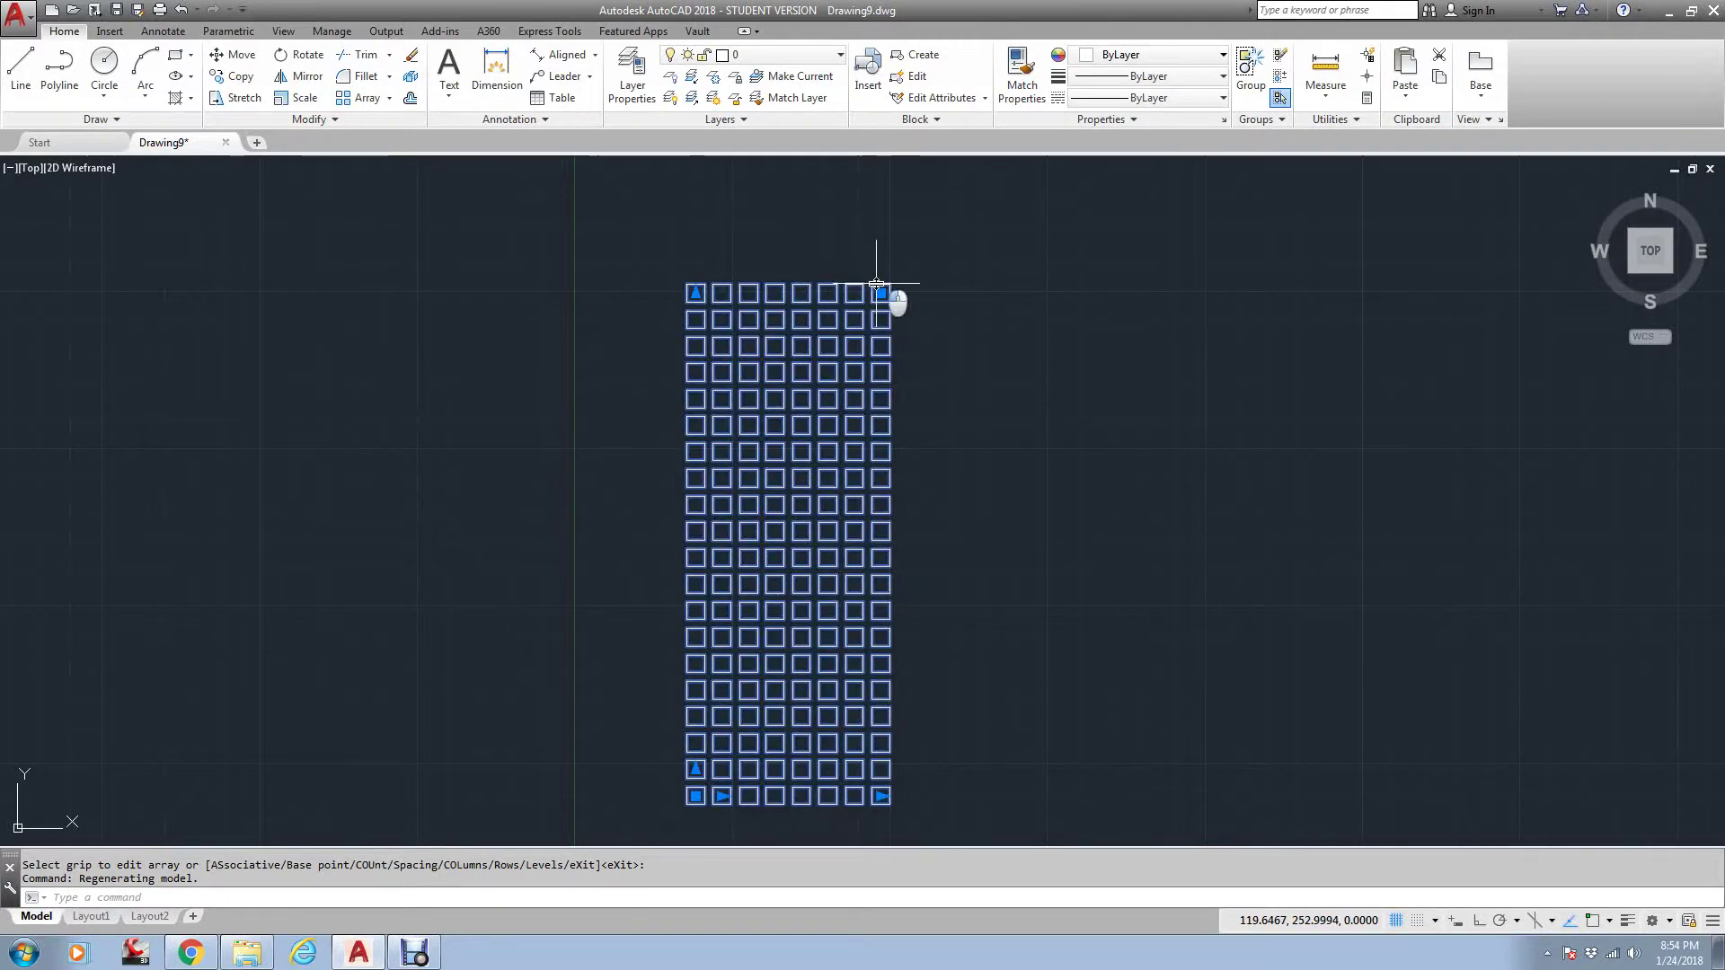
pyautogui.click(695, 293)
pyautogui.click(701, 662)
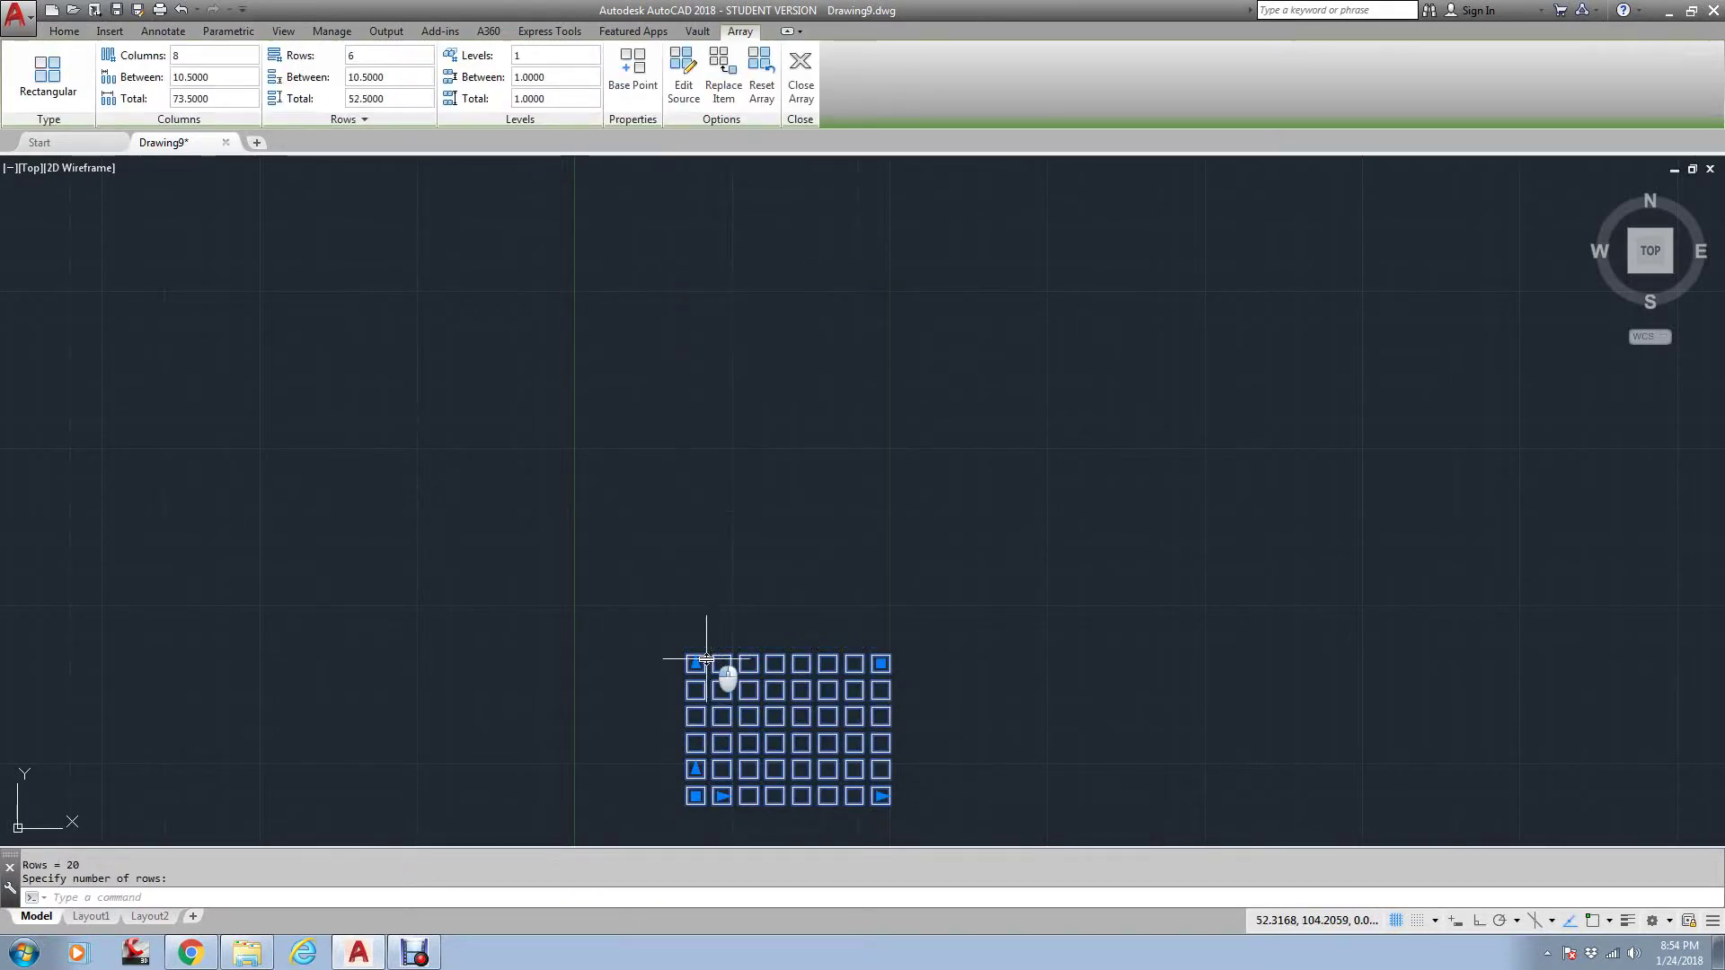
pyautogui.click(881, 796)
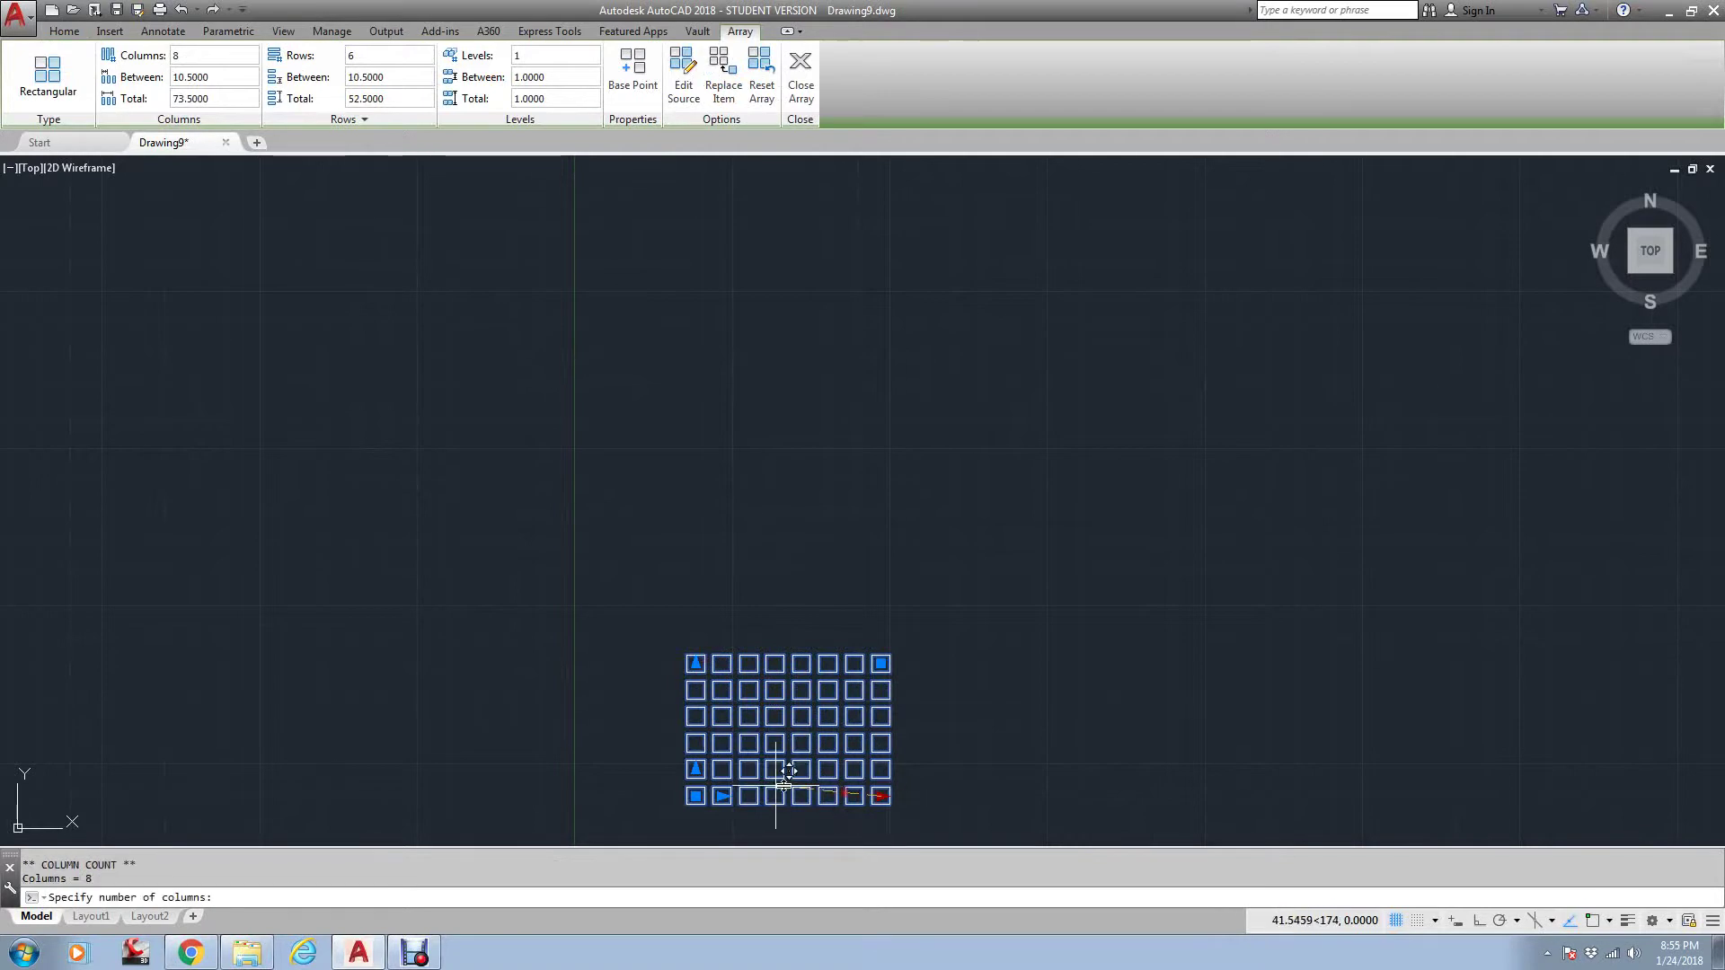
pyautogui.click(771, 780)
pyautogui.scroll(-2, 771, 743)
pyautogui.moveTo(809, 700); pyautogui.dragTo(823, 579, button='middle')
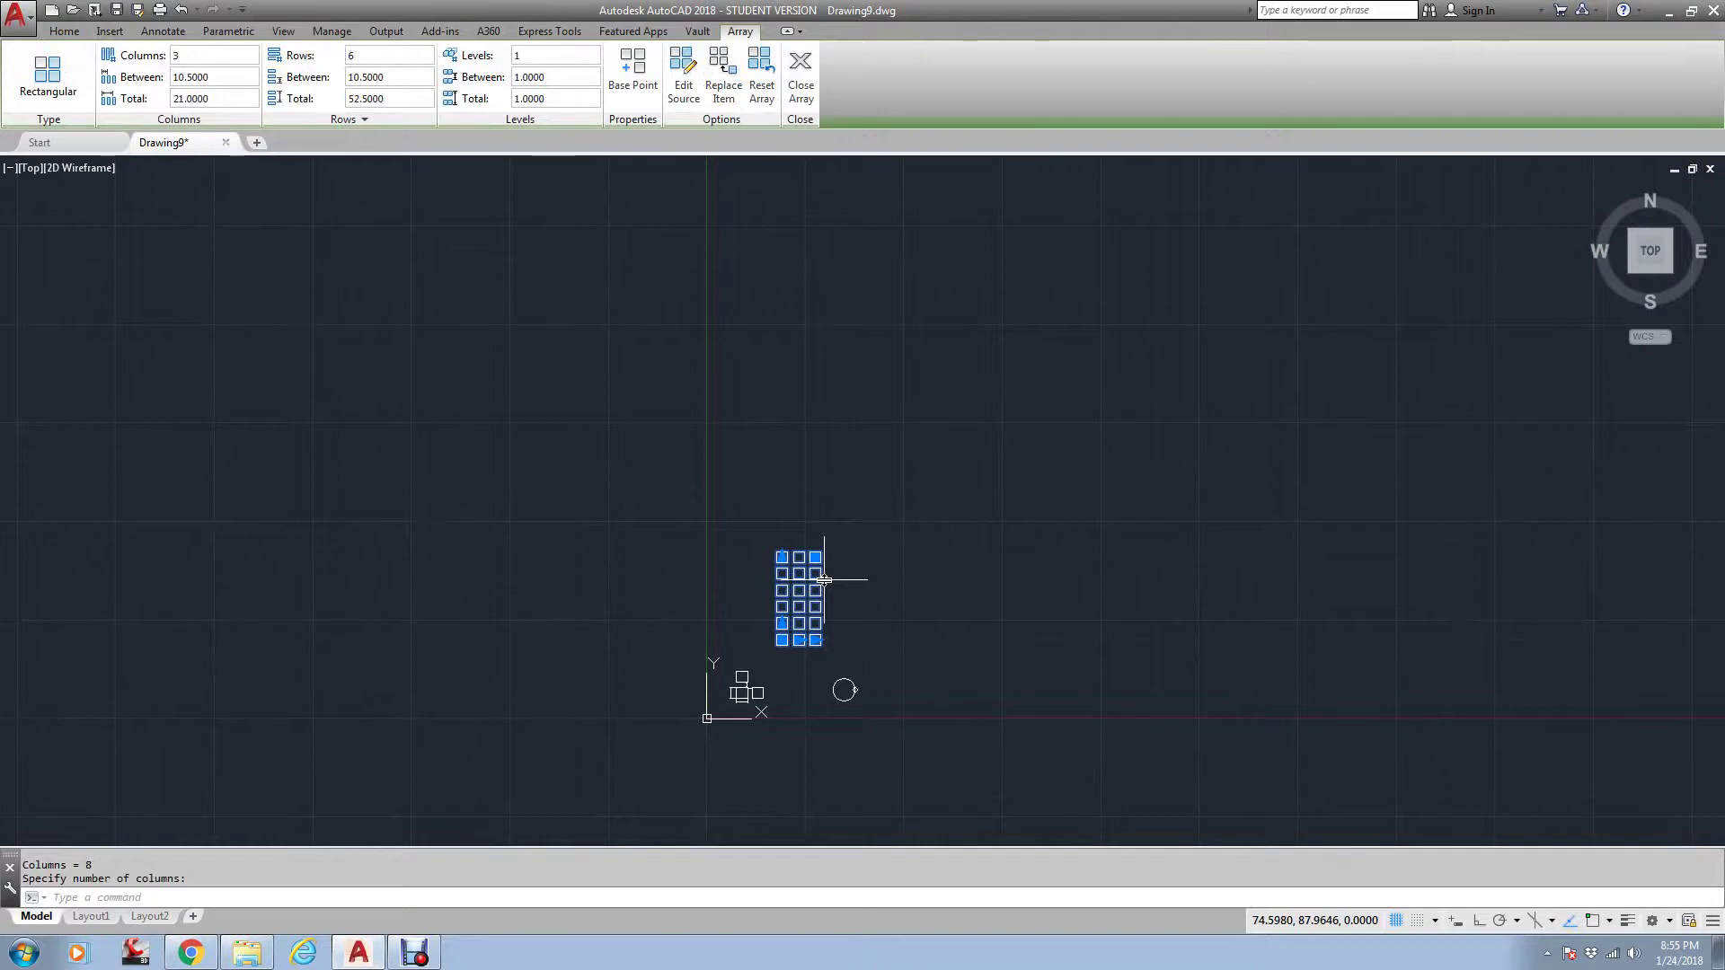
pyautogui.scroll(6, 823, 579)
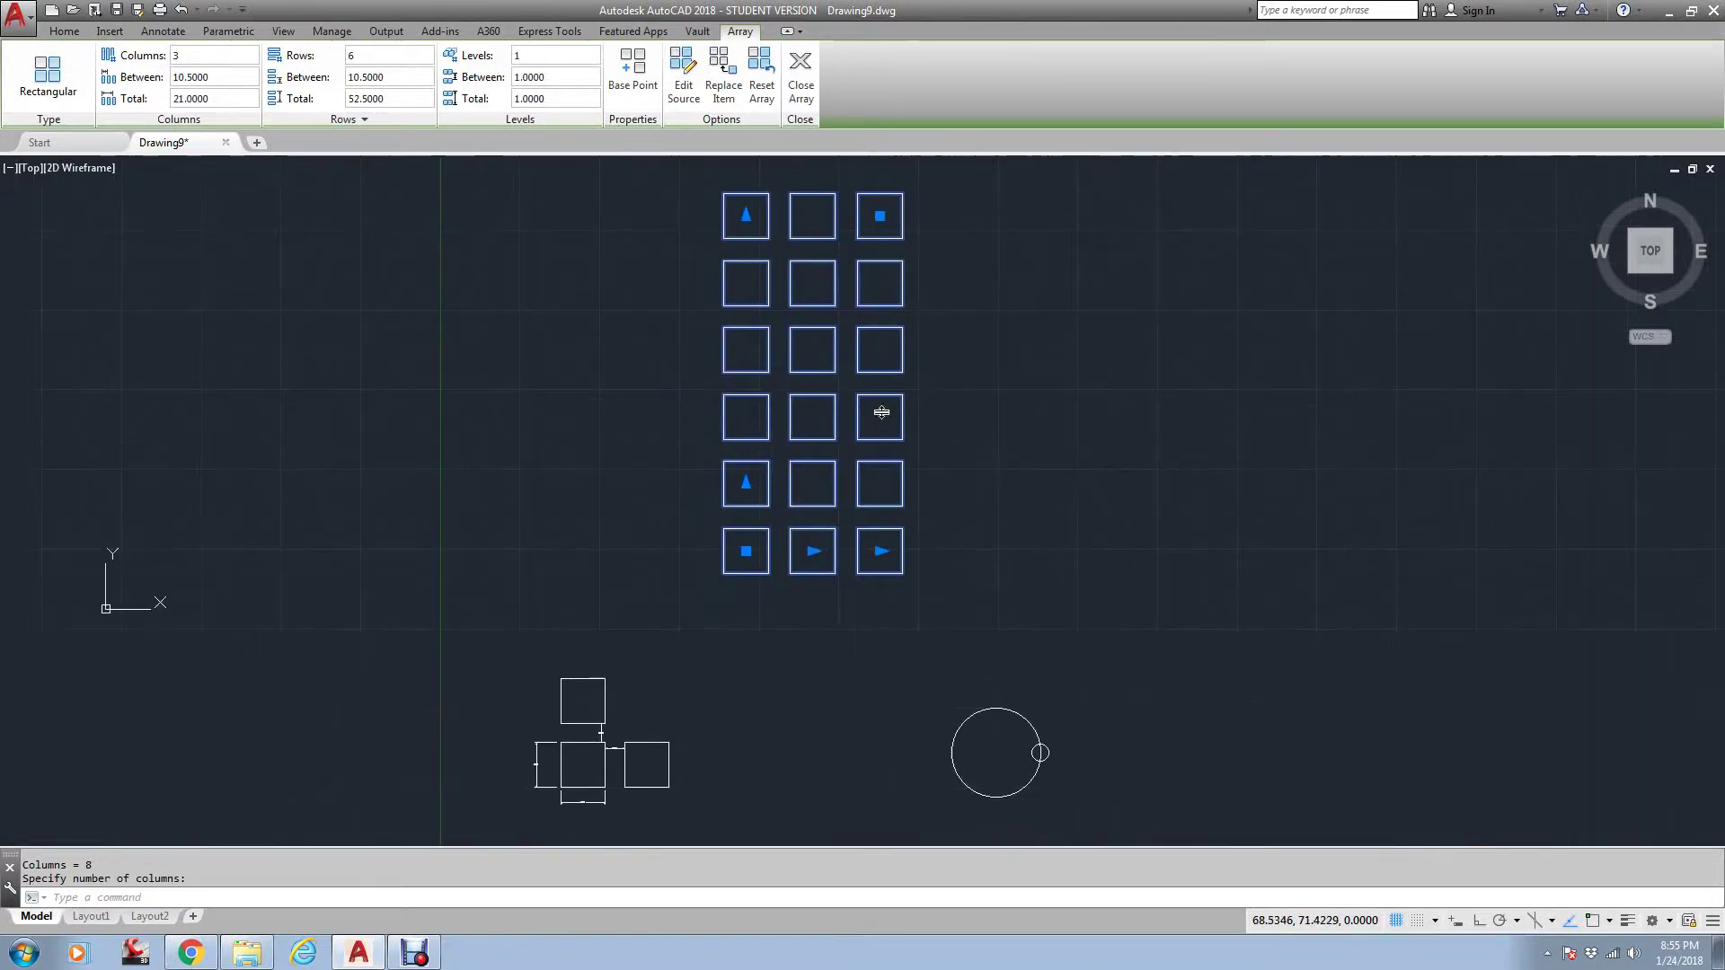
pyautogui.scroll(2, 800, 615)
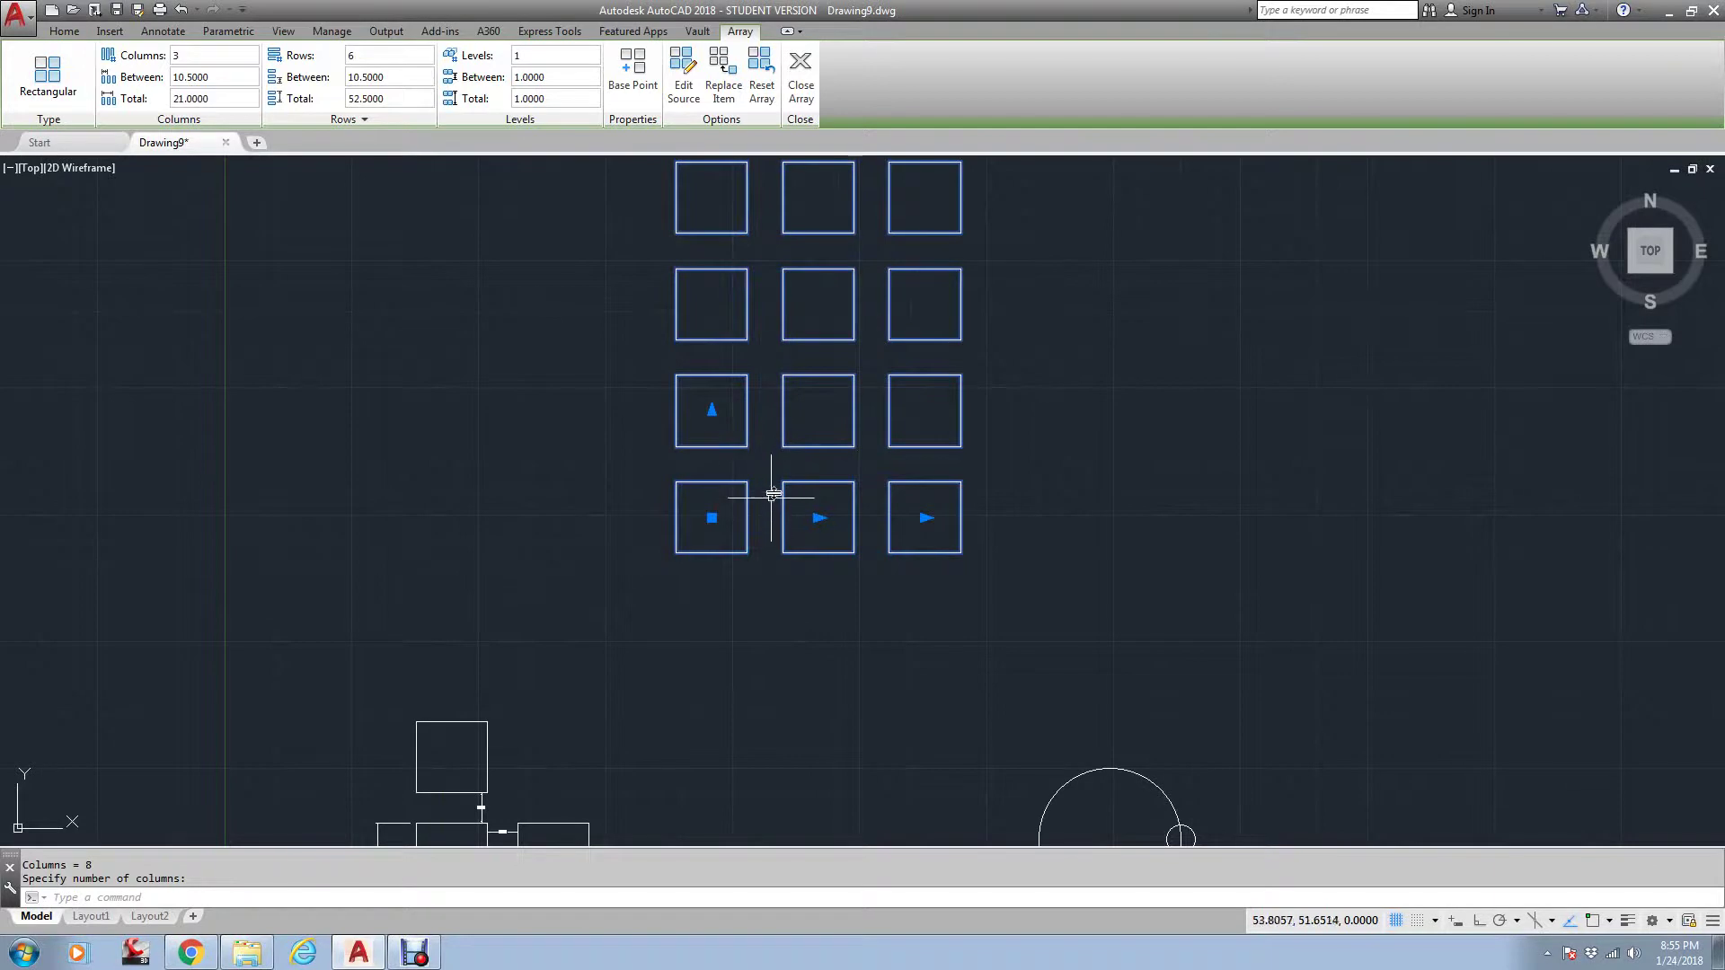
pyautogui.scroll(-2, 763, 505)
pyautogui.click(943, 528)
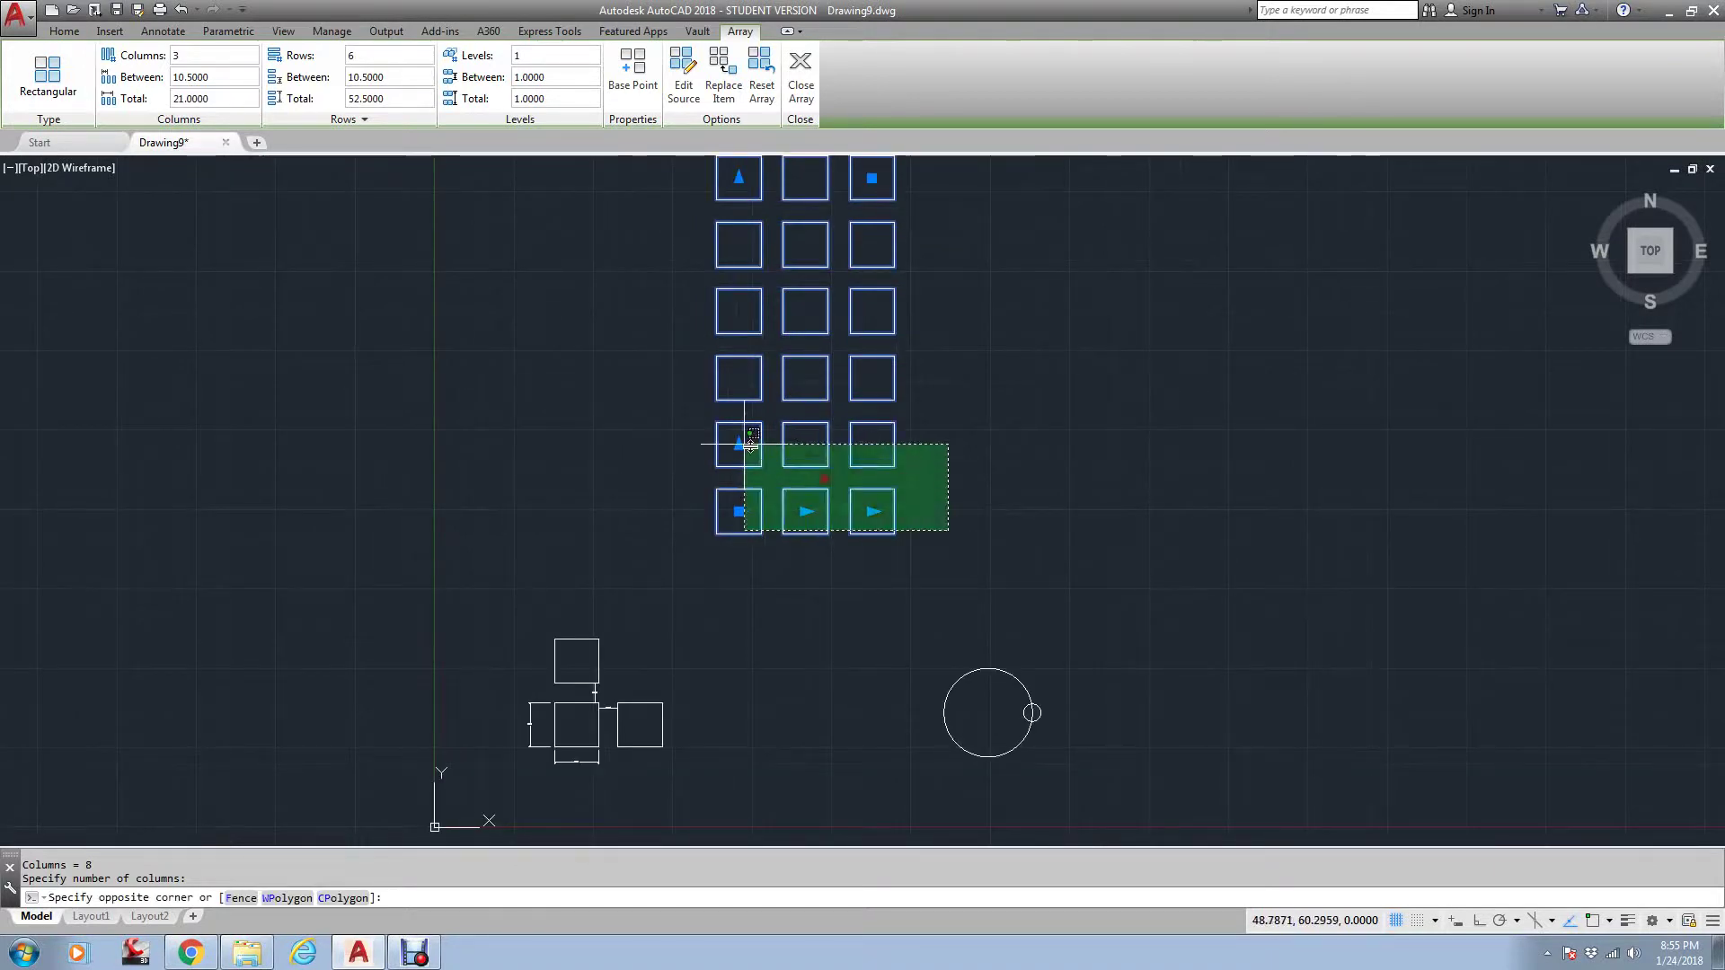
pyautogui.press('Escape')
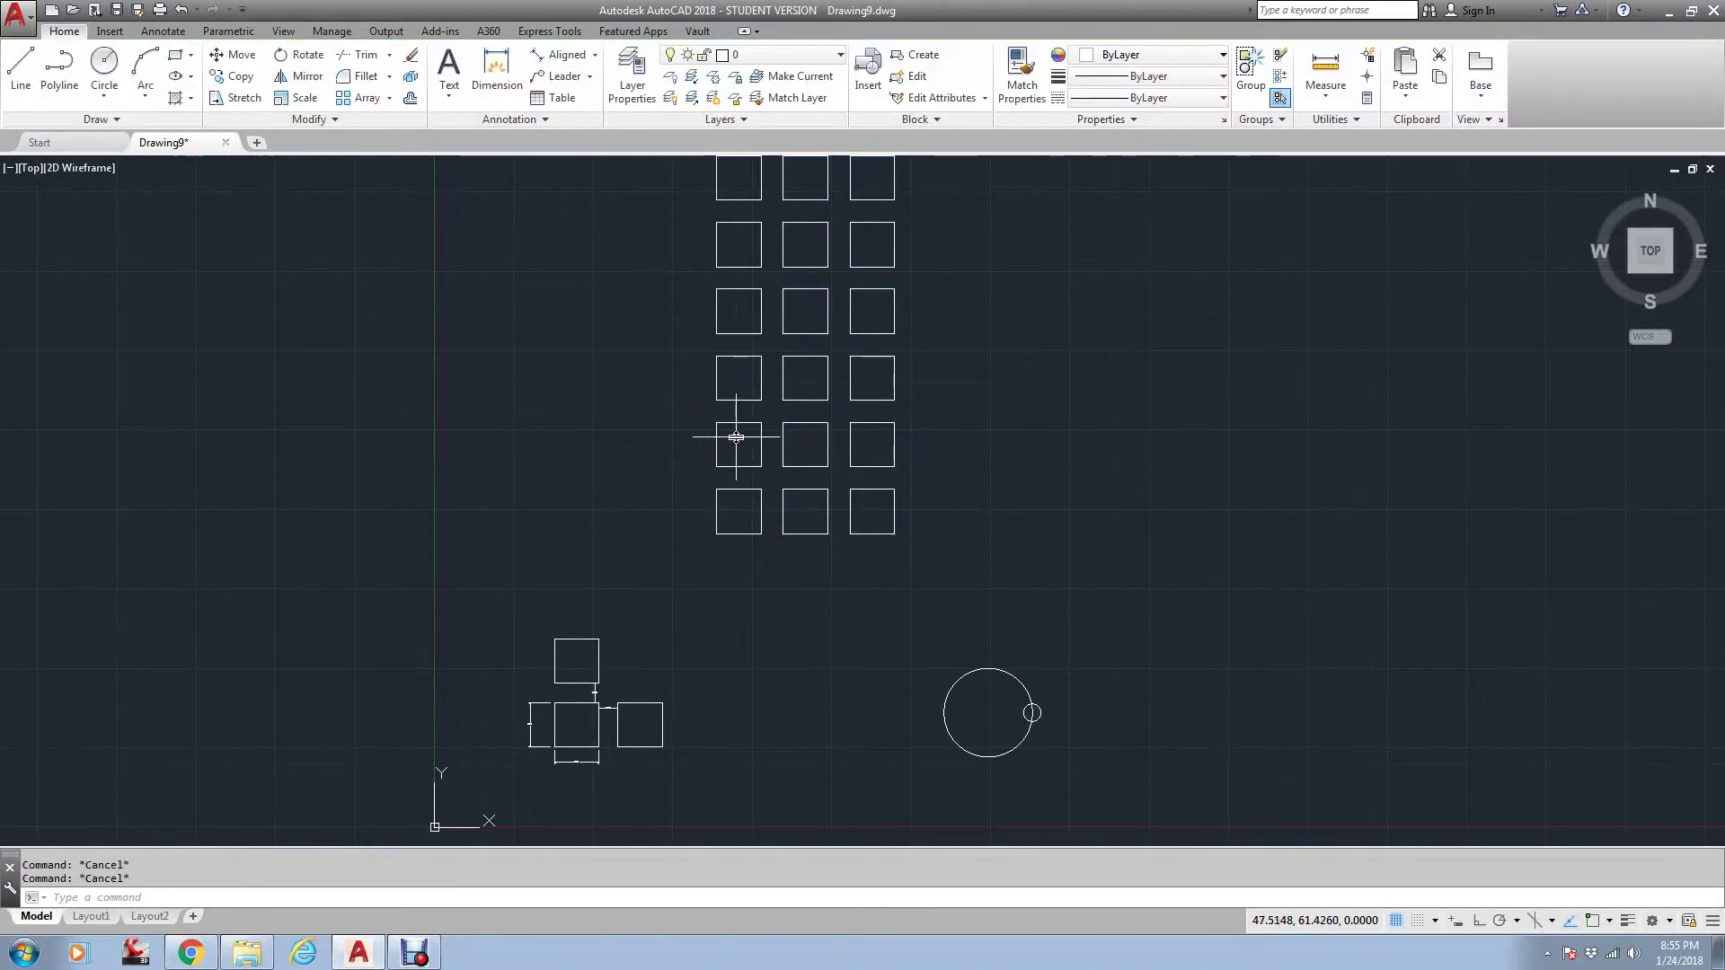
# - Undo the row and column edits and the rectangular array, leaving the single copied square
pyautogui.write('u')
pyautogui.press('Return')
pyautogui.press('Return')
pyautogui.press('Return')
pyautogui.press('Return')
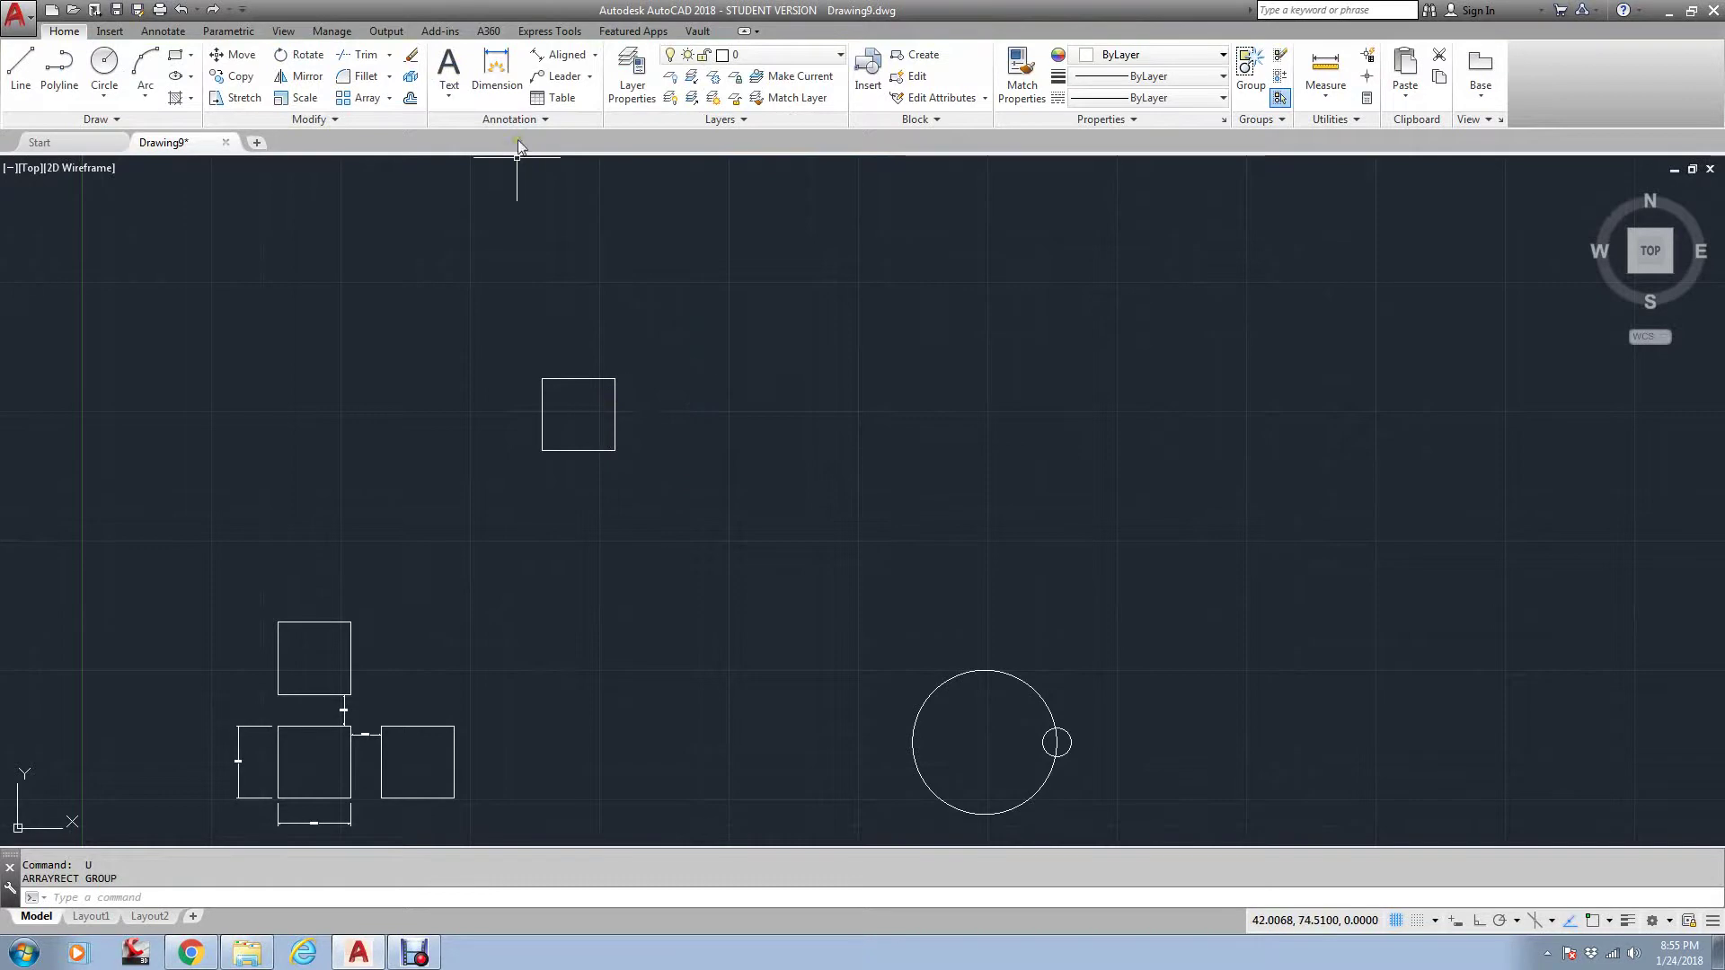
# - Try a rectangular array of the copied square with the distance between columns set to 3
pyautogui.click(362, 97)
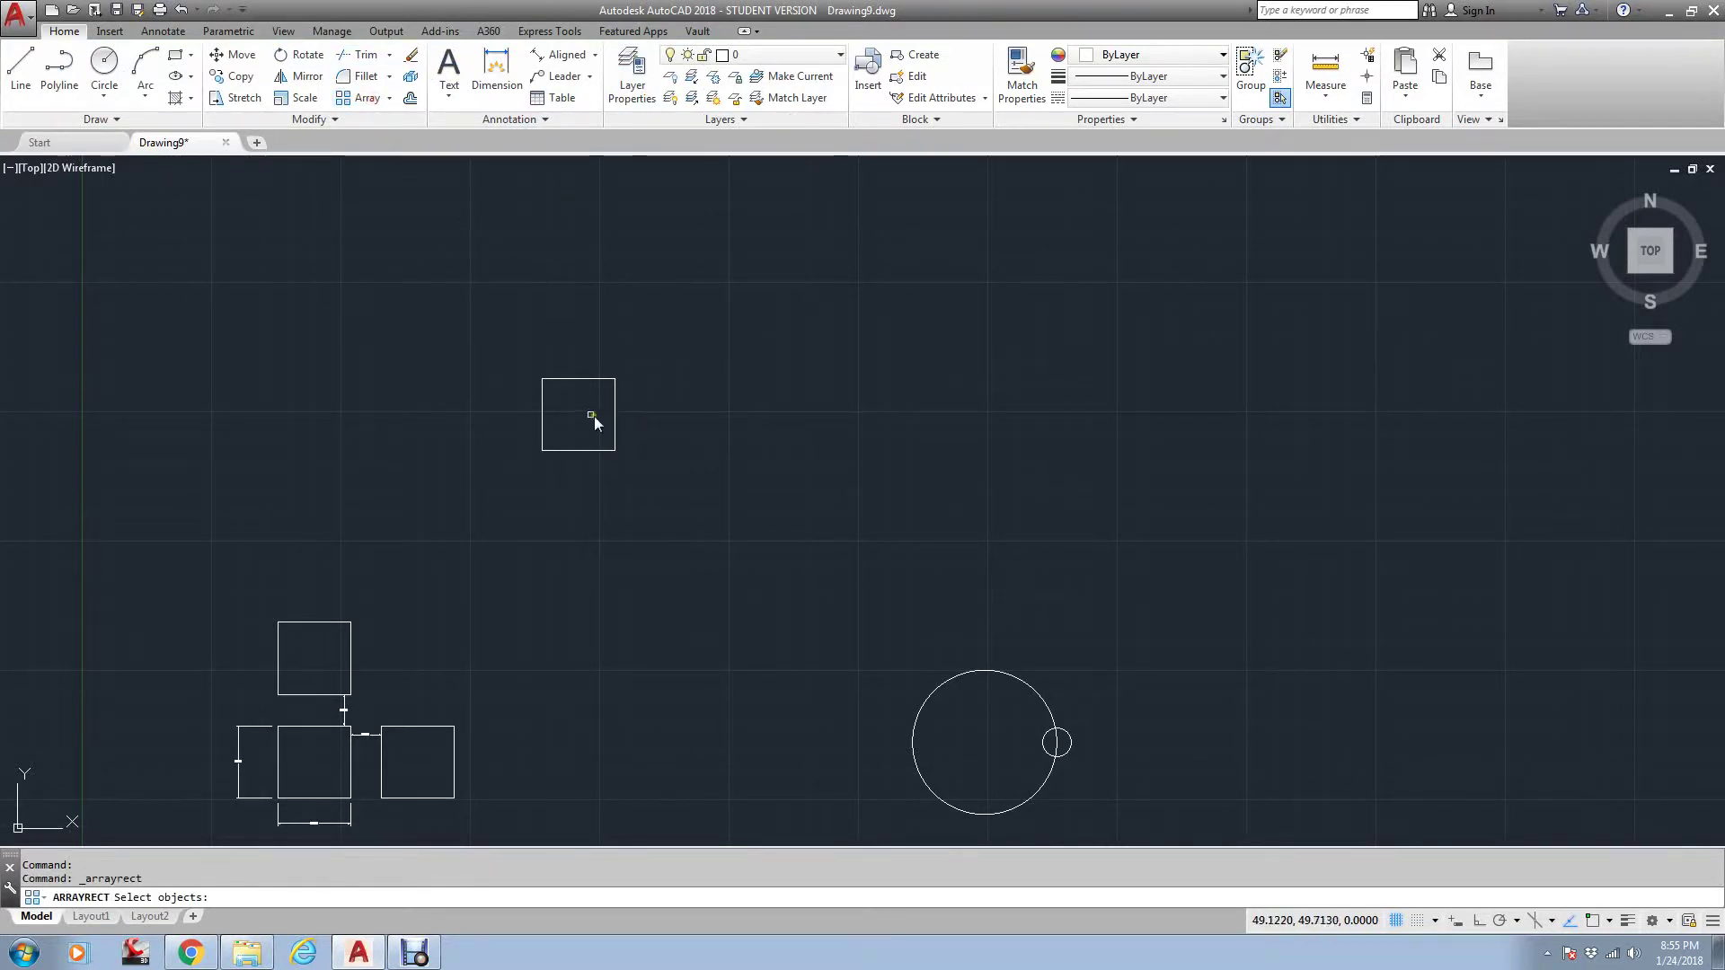
pyautogui.click(597, 380)
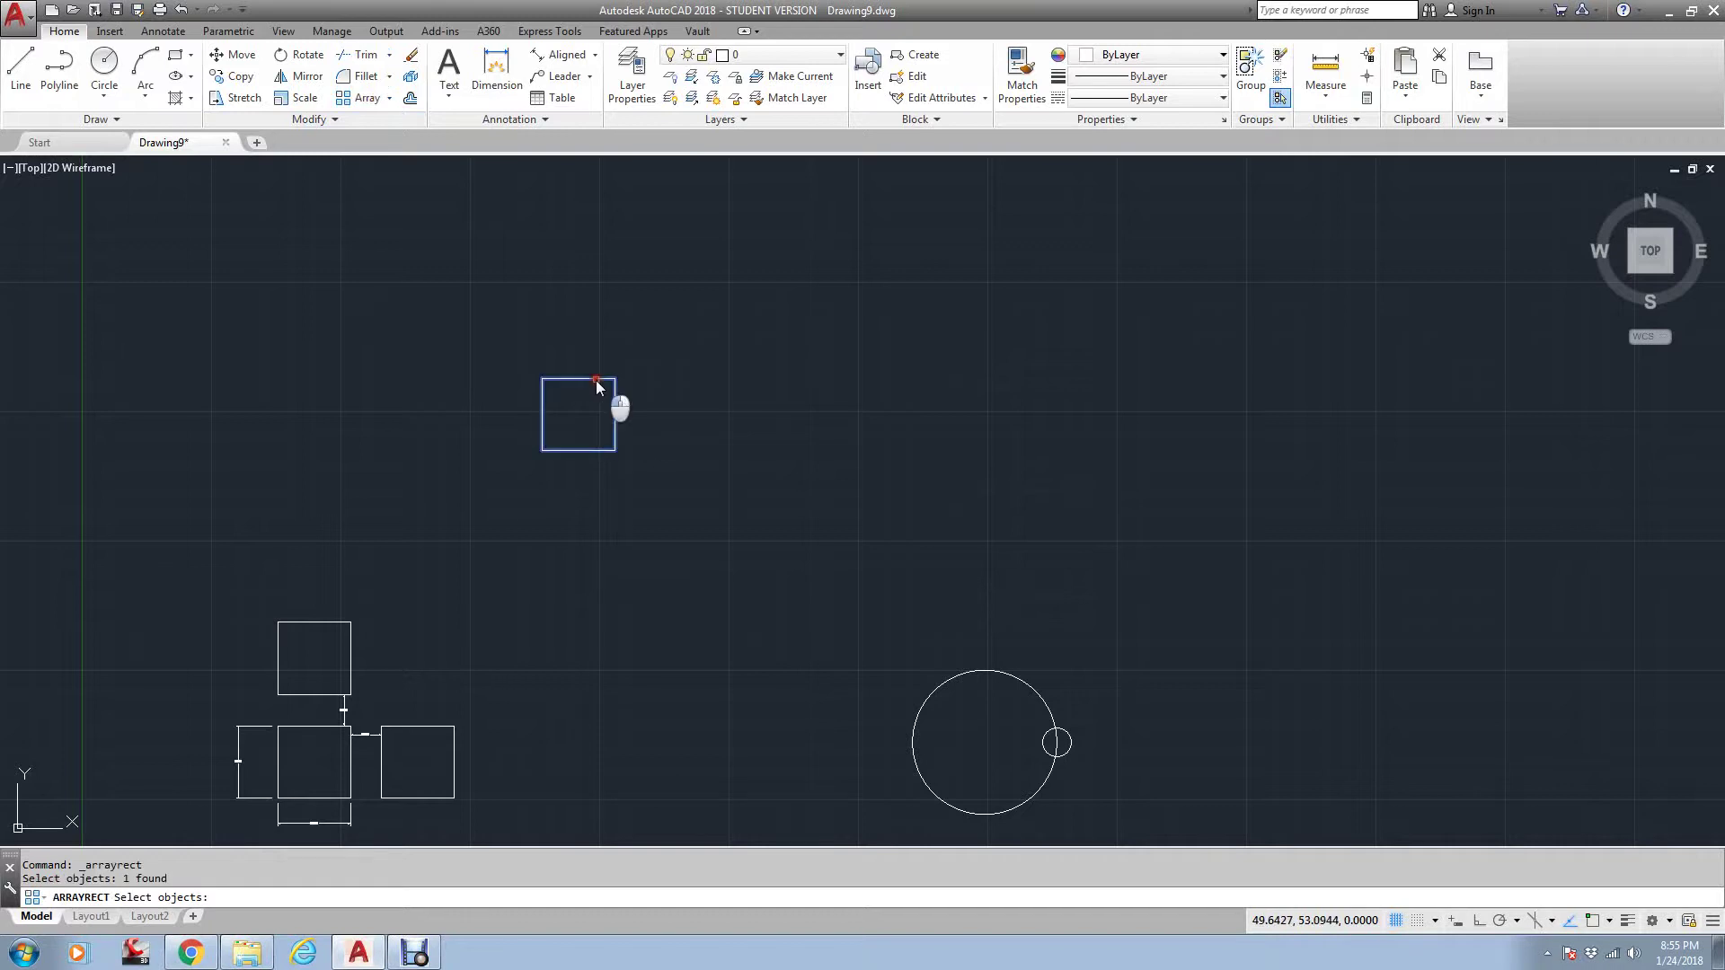
pyautogui.press('Return')
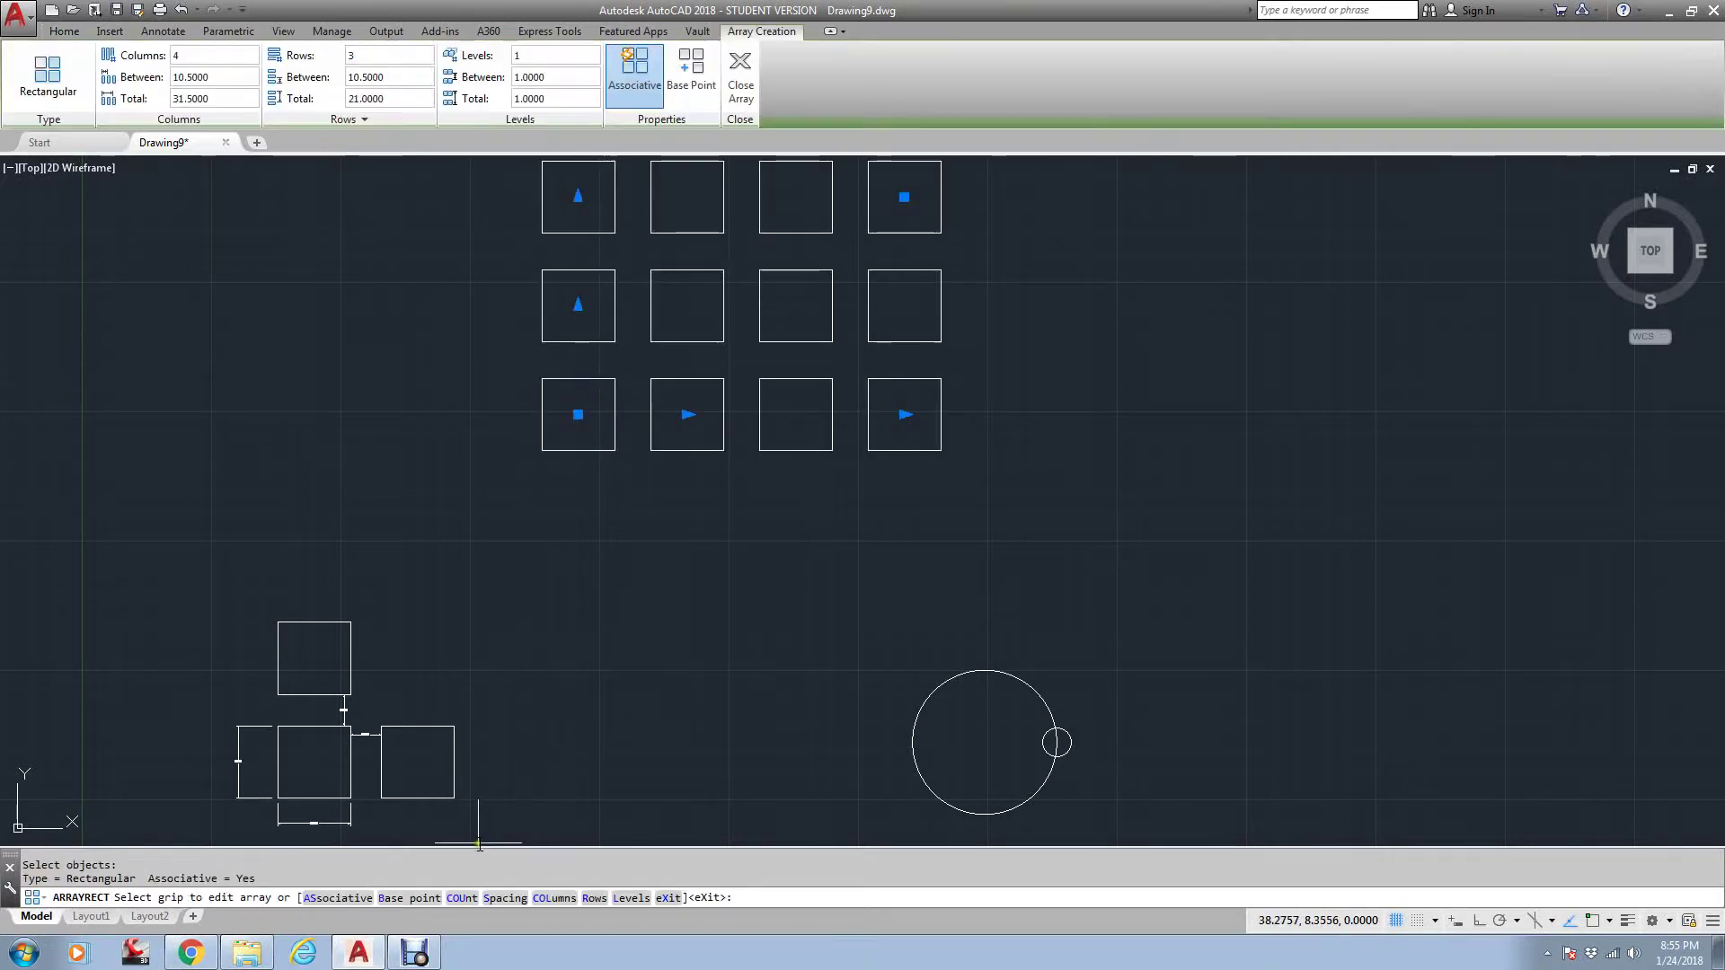
pyautogui.click(515, 899)
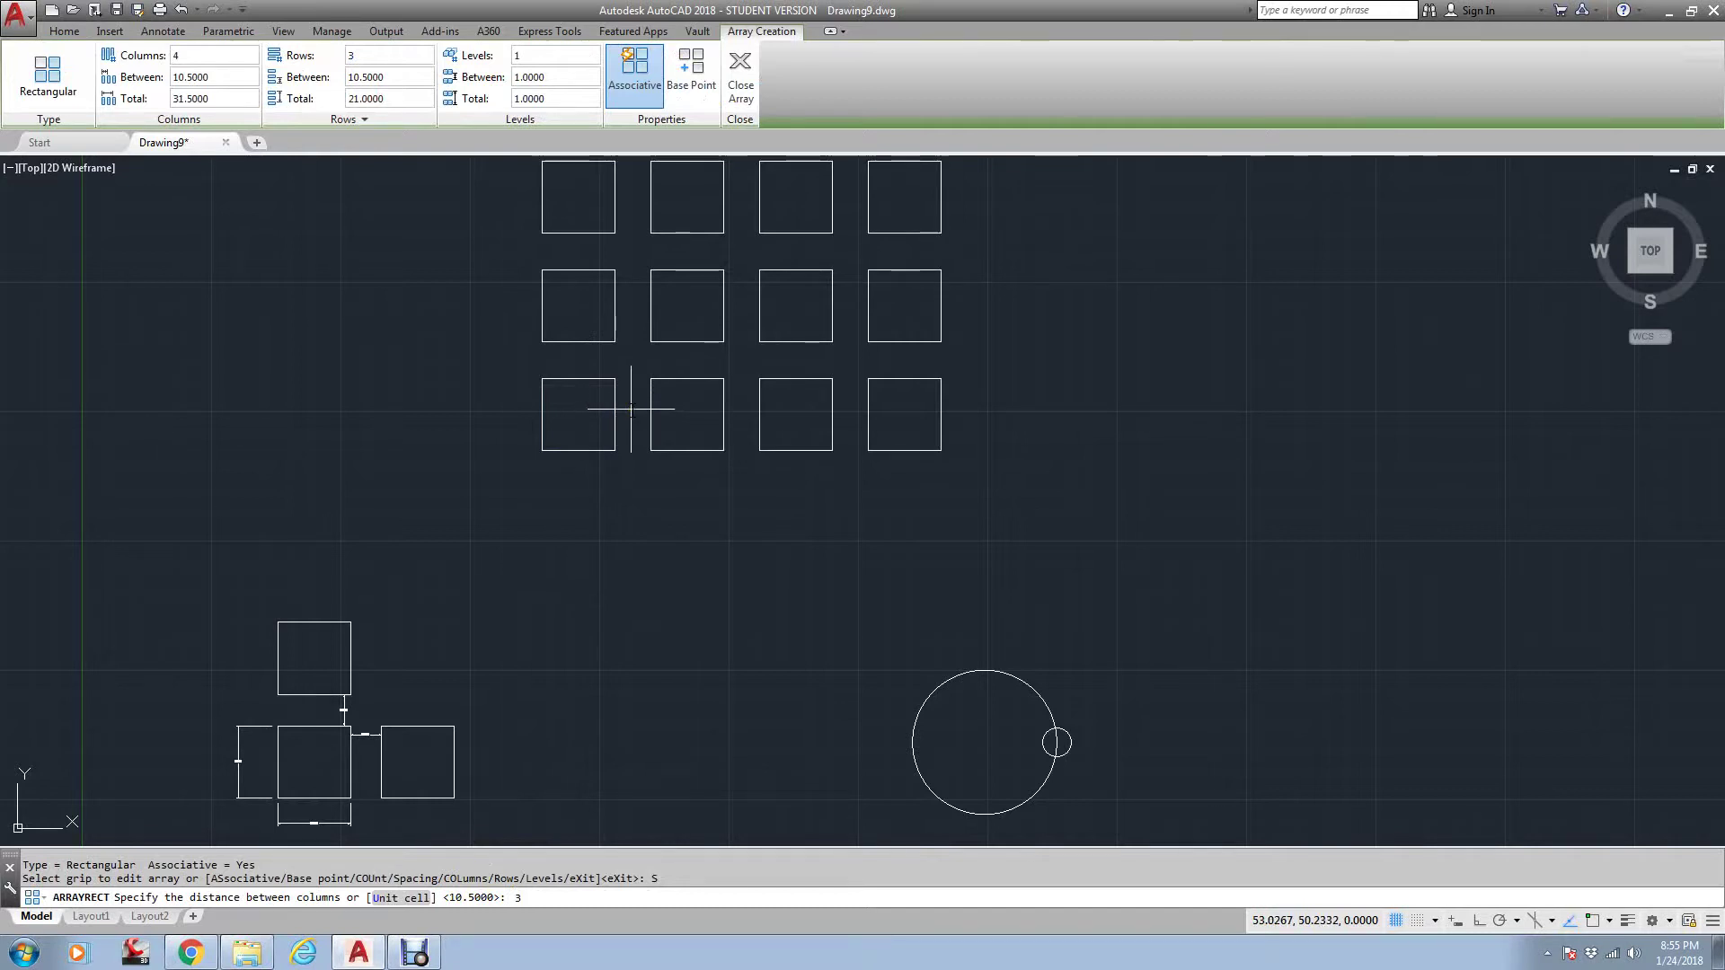
pyautogui.press('Return')
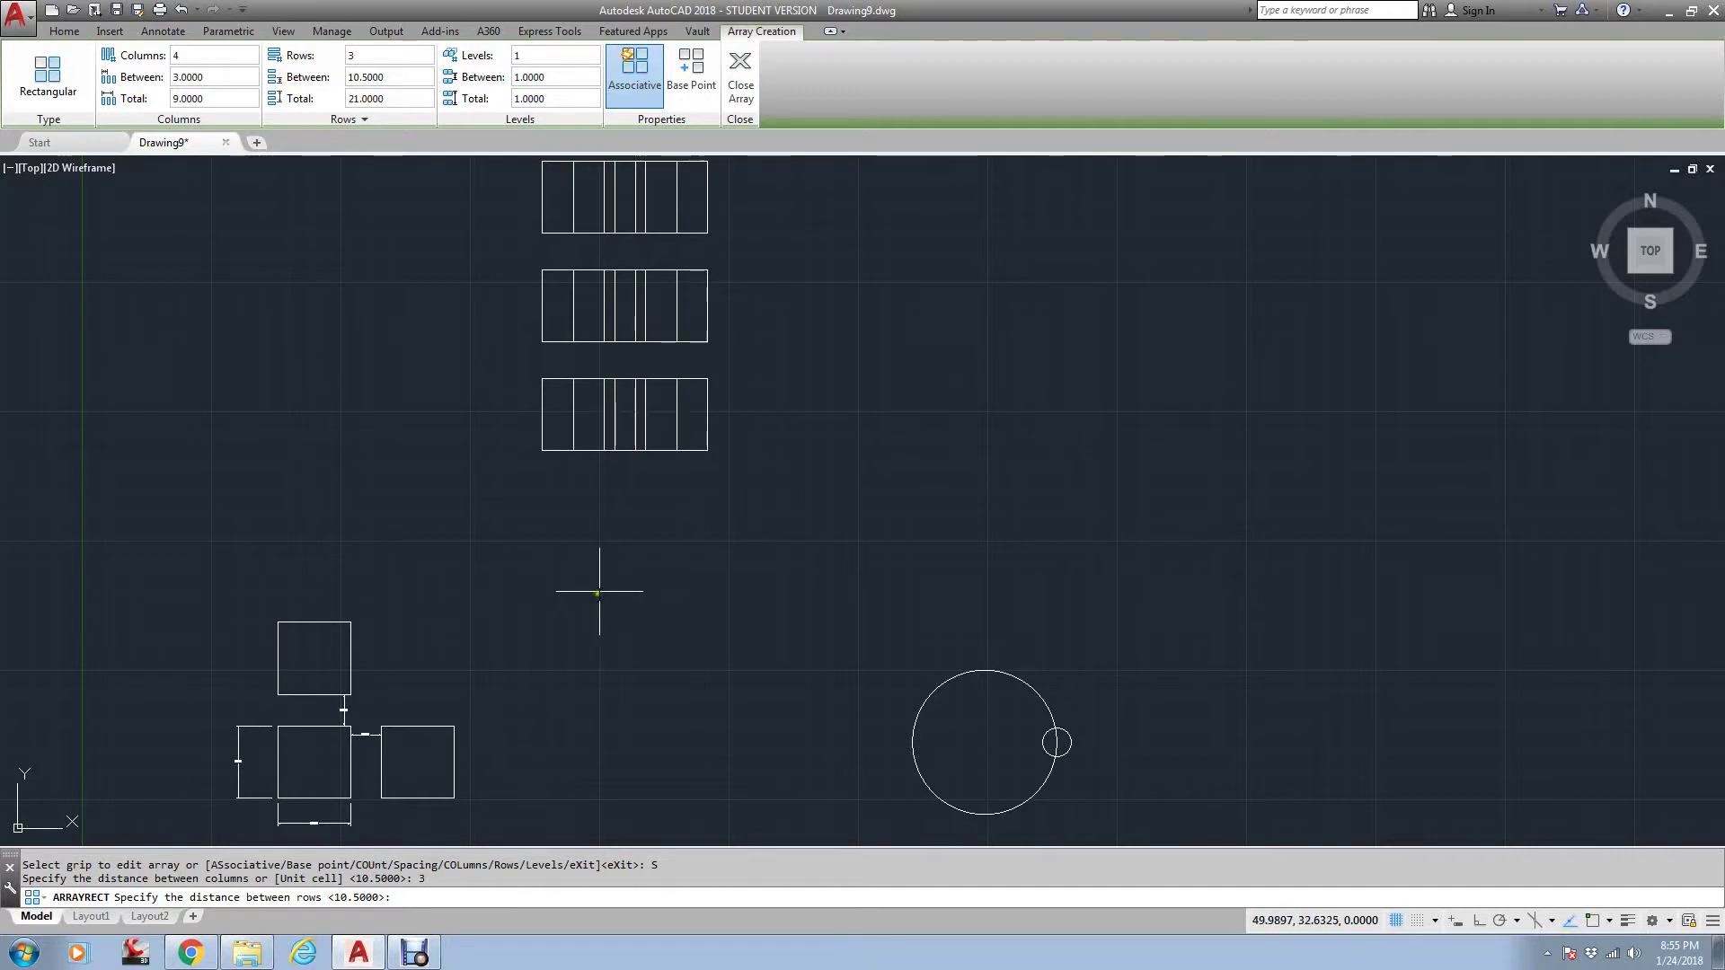
pyautogui.moveTo(602, 588); pyautogui.dragTo(691, 486, button='middle')
pyautogui.scroll(4, 467, 629)
pyautogui.scroll(-2, 458, 642)
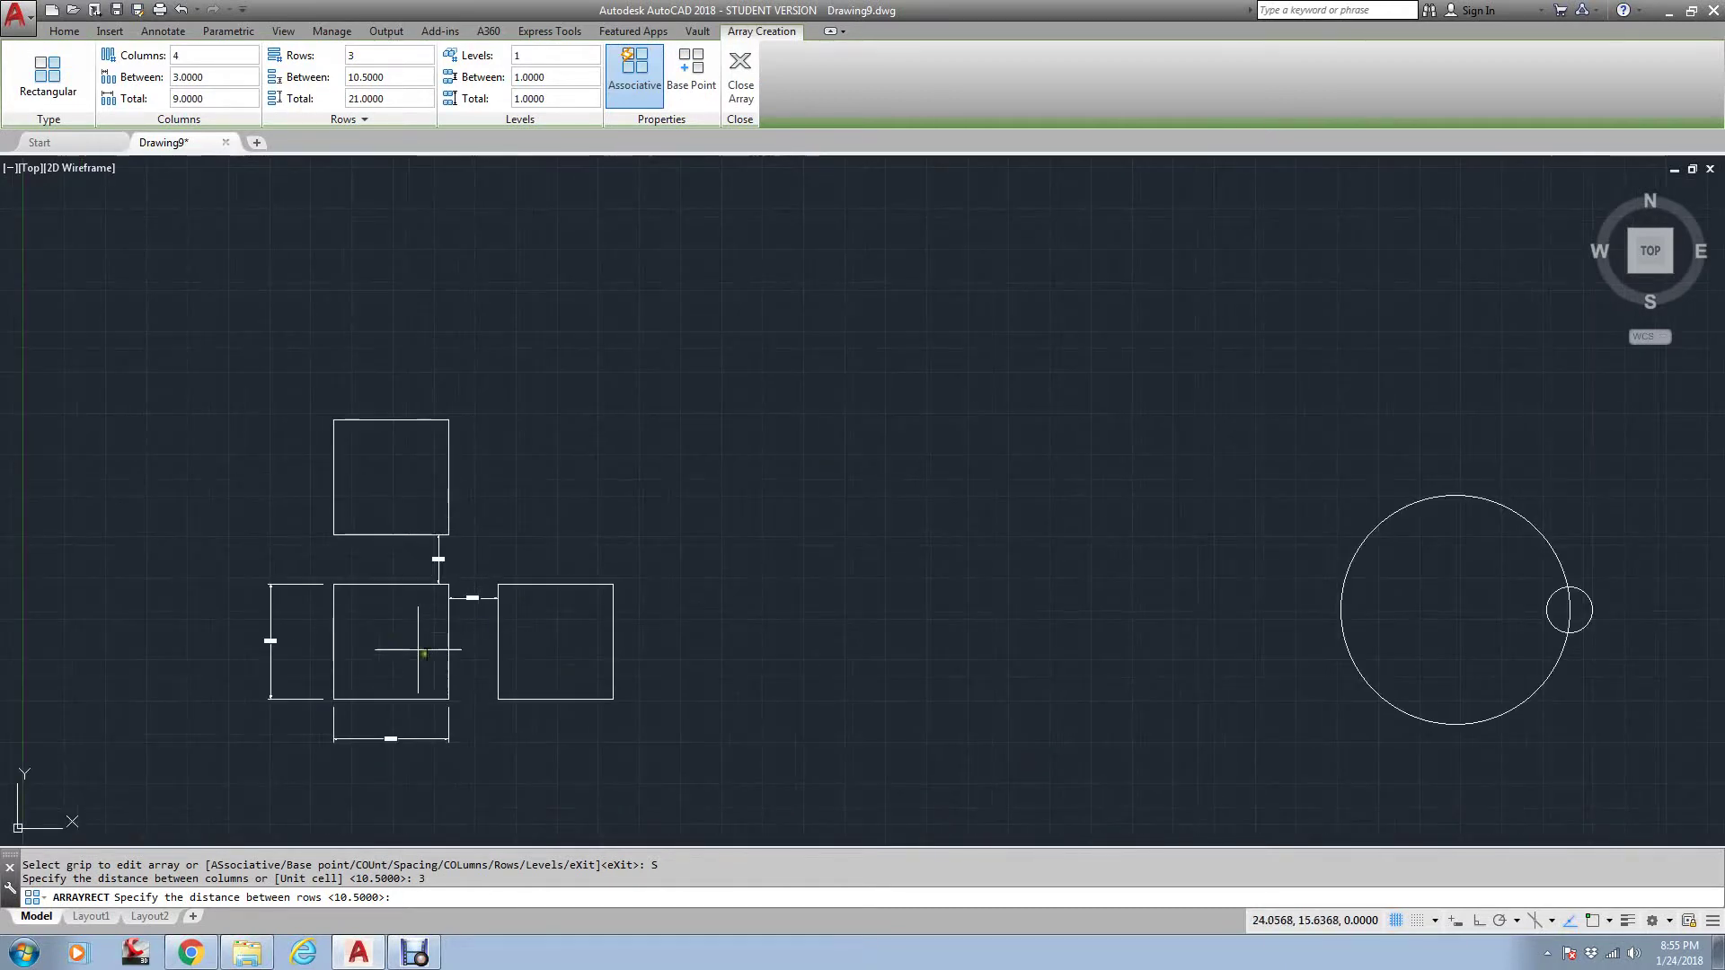
pyautogui.press('Escape')
pyautogui.press('Escape')
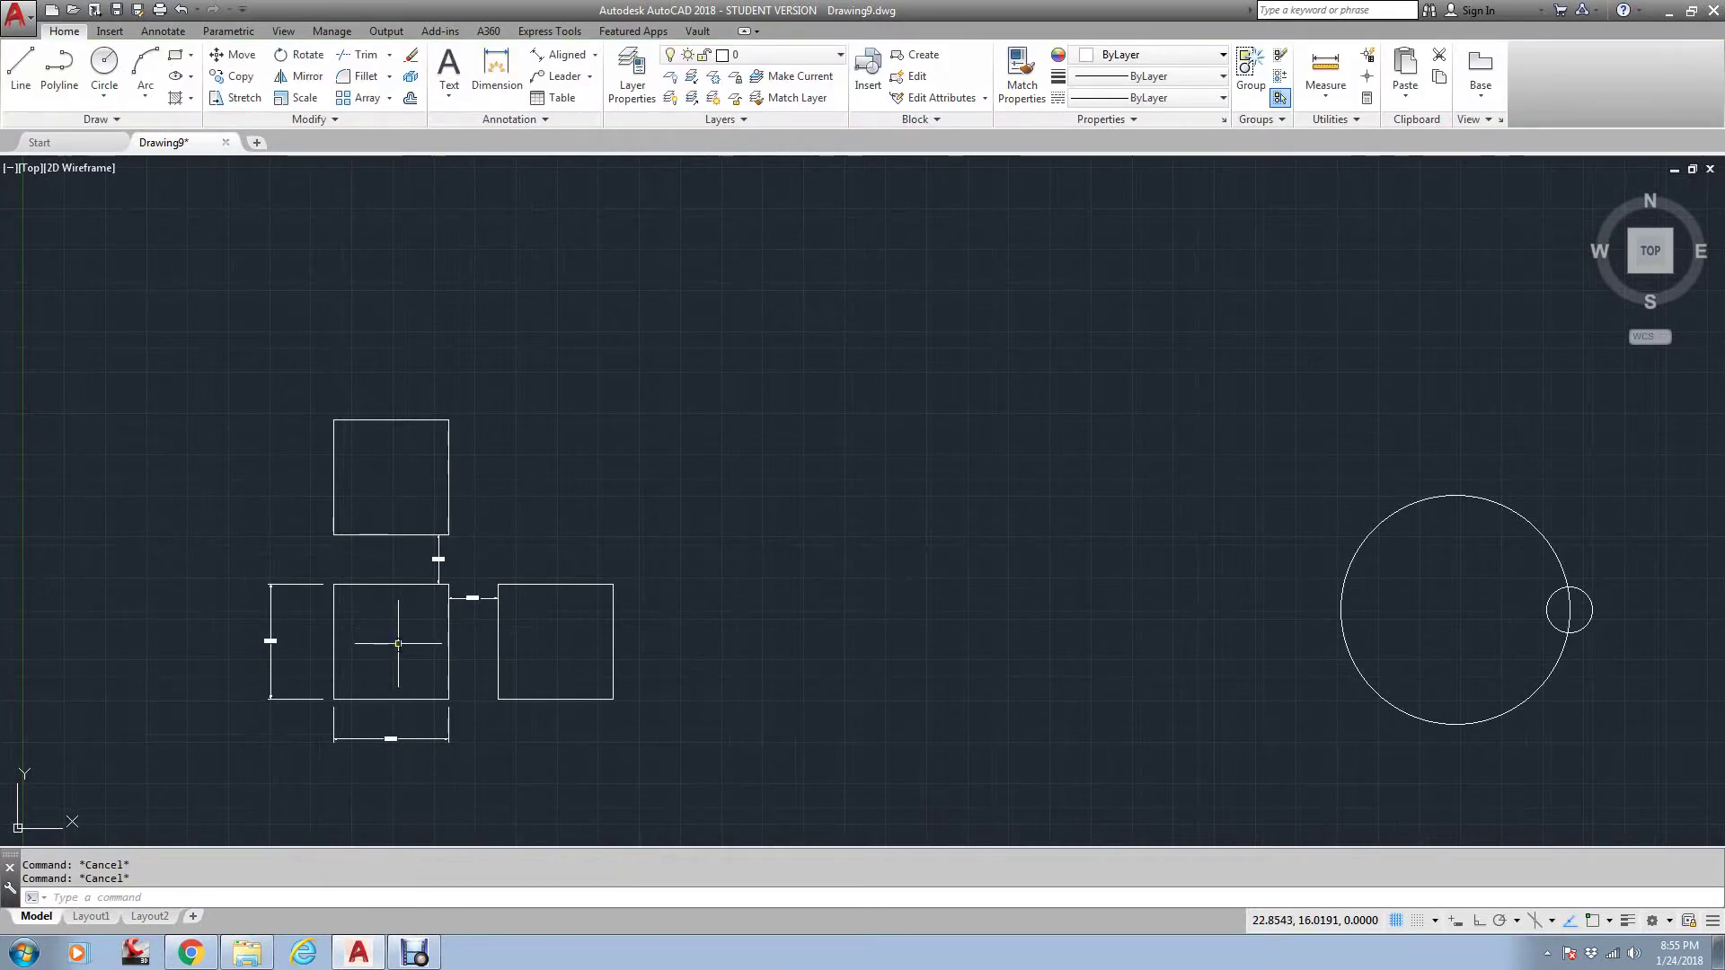
# - Draw a horizontal line with Ortho on from the middle of the dimensioned square to the middle of the square beside it
pyautogui.write('l')
pyautogui.press('Return')
pyautogui.click(392, 635)
pyautogui.press('F8')
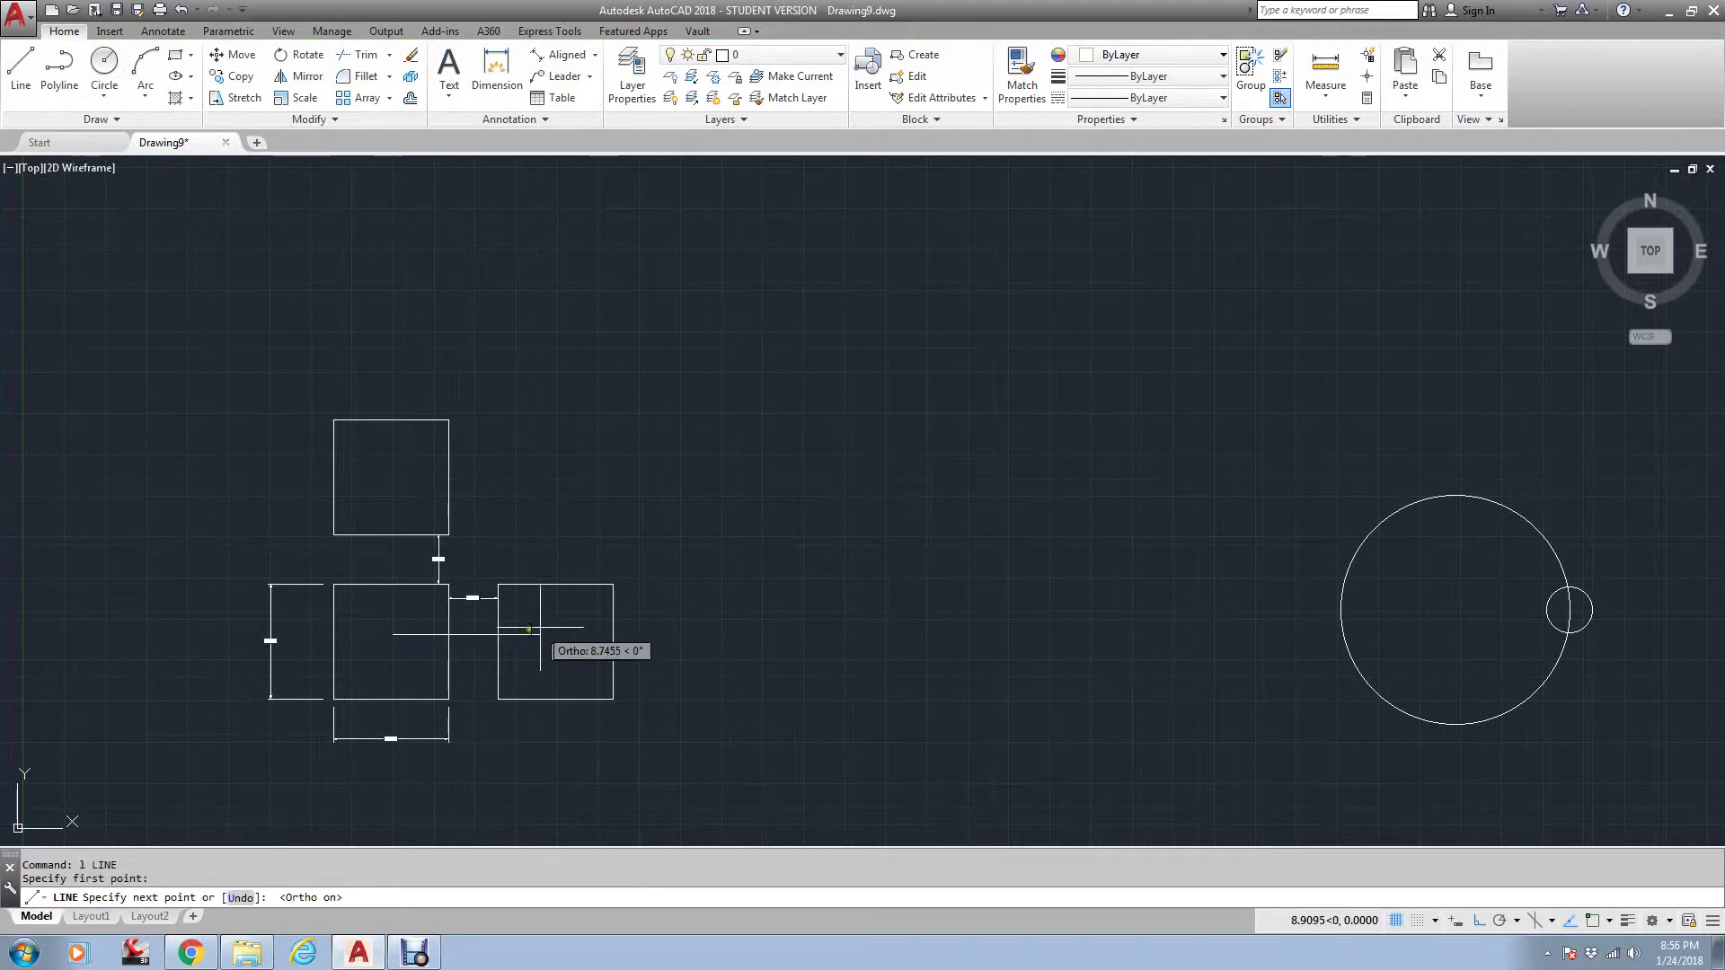
pyautogui.click(555, 636)
pyautogui.press('Return')
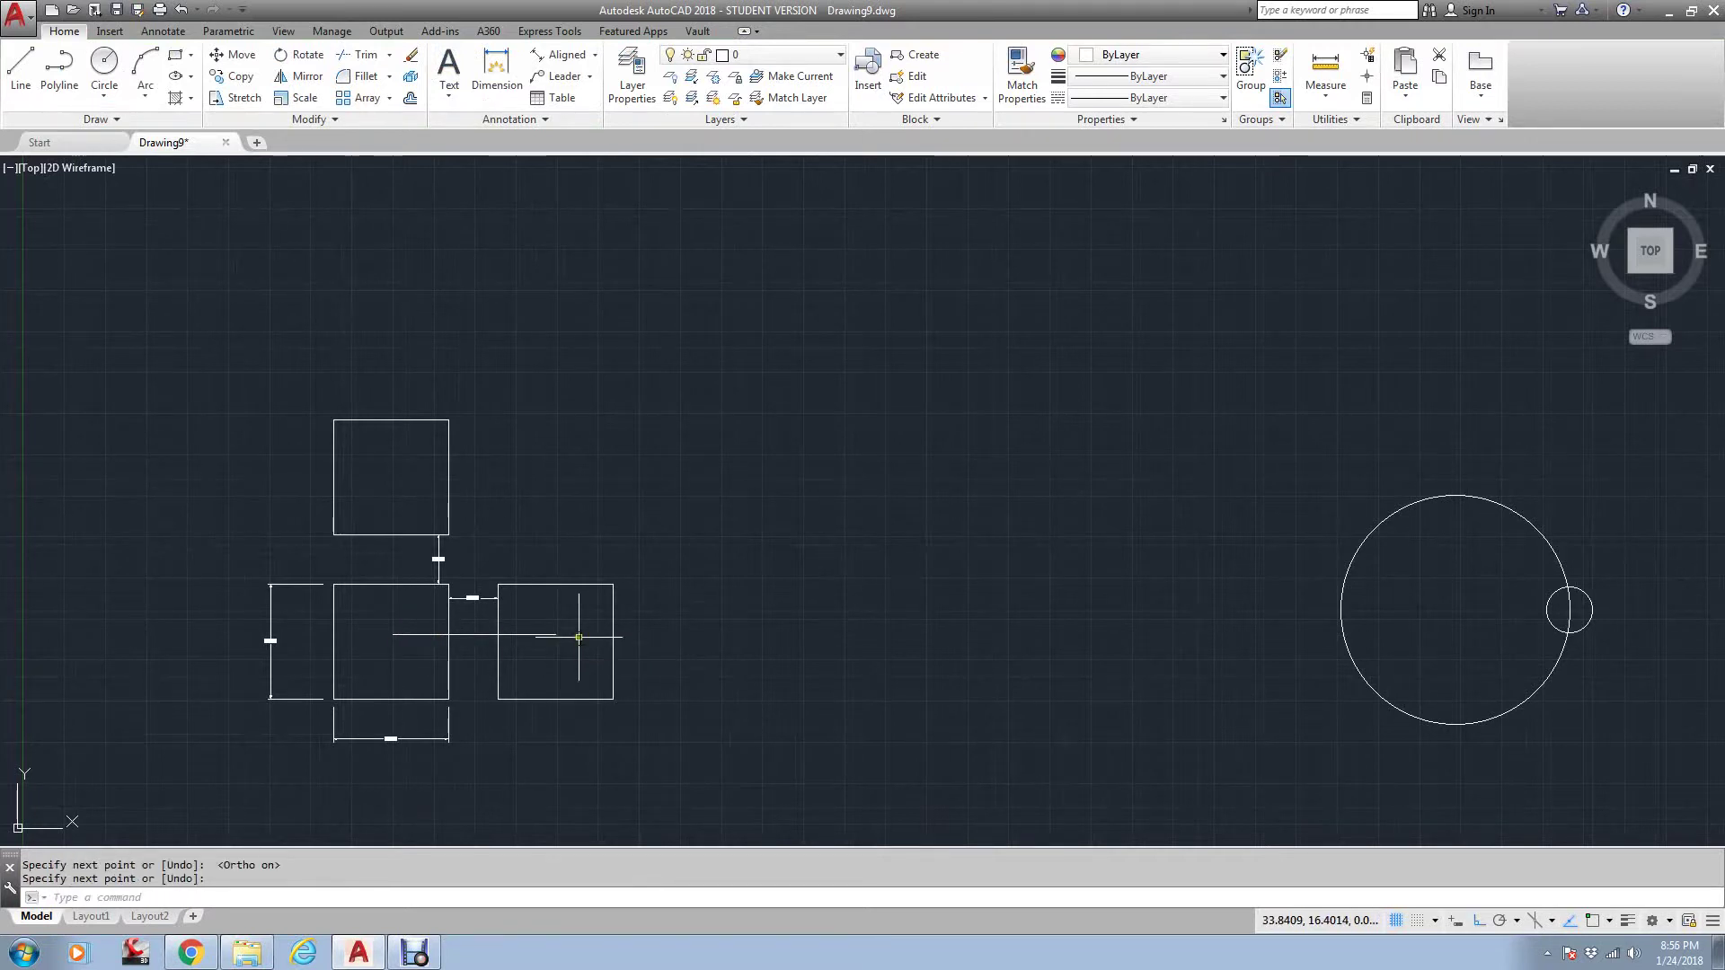
# - Undo the horizontal line between the two squares and the last array attempt
pyautogui.scroll(2, 557, 608)
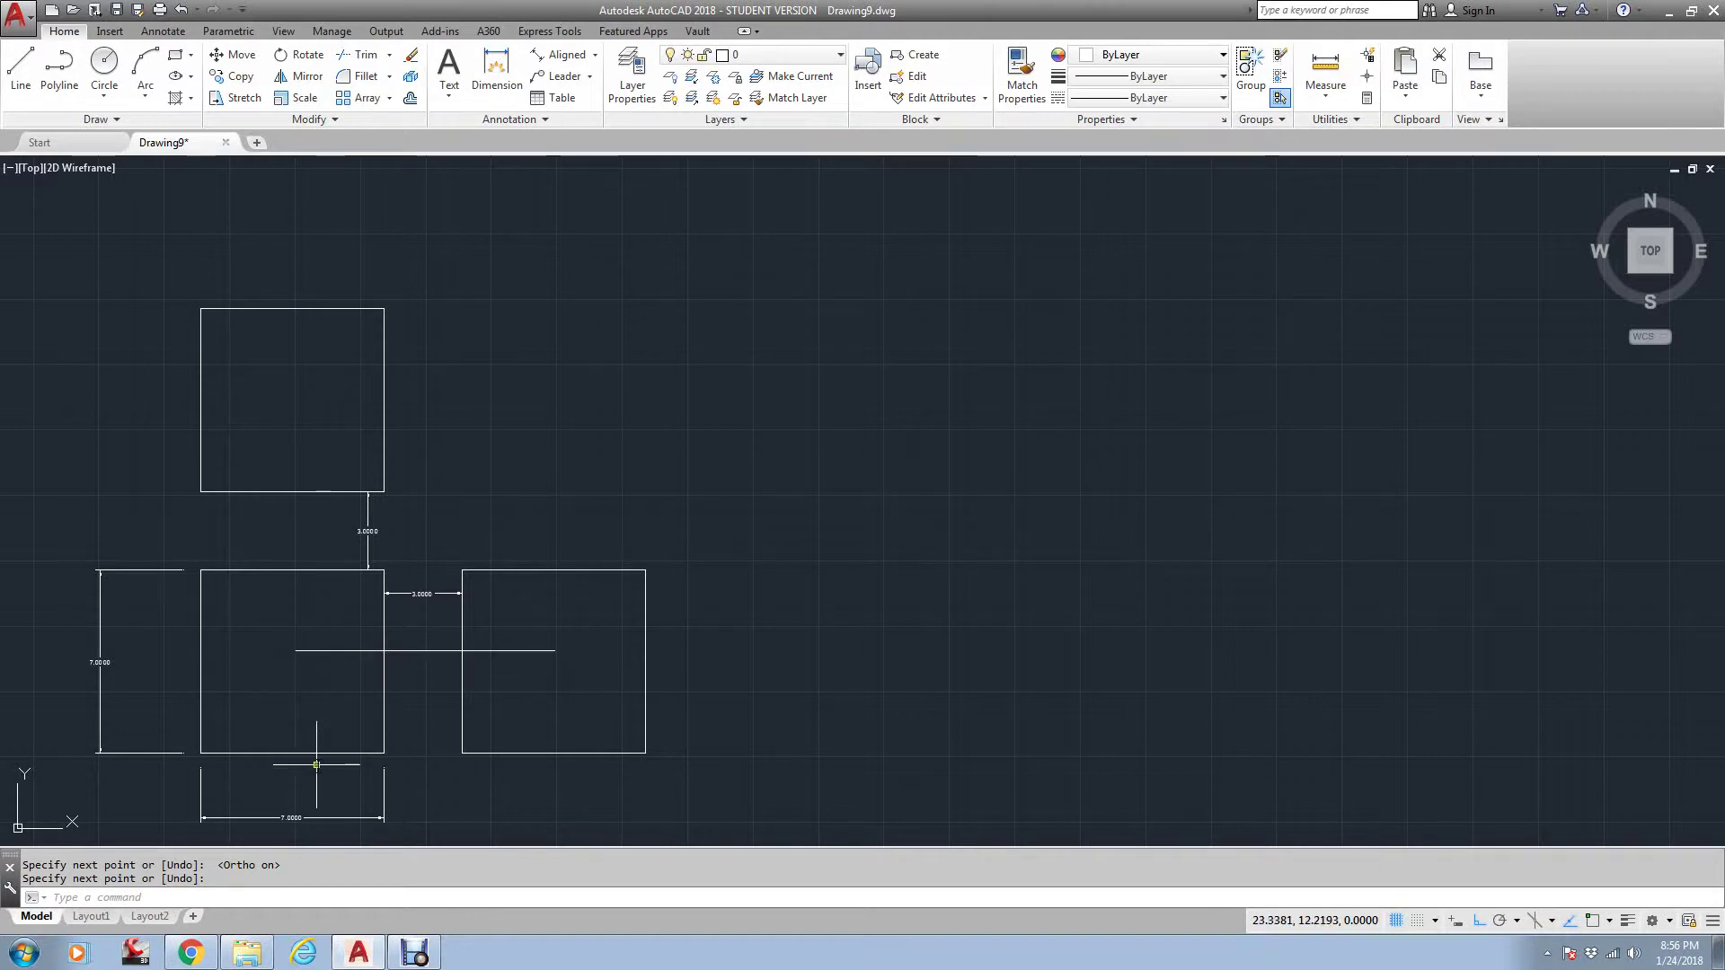
pyautogui.moveTo(340, 692); pyautogui.dragTo(379, 576, button='middle')
pyautogui.scroll(2, 384, 608)
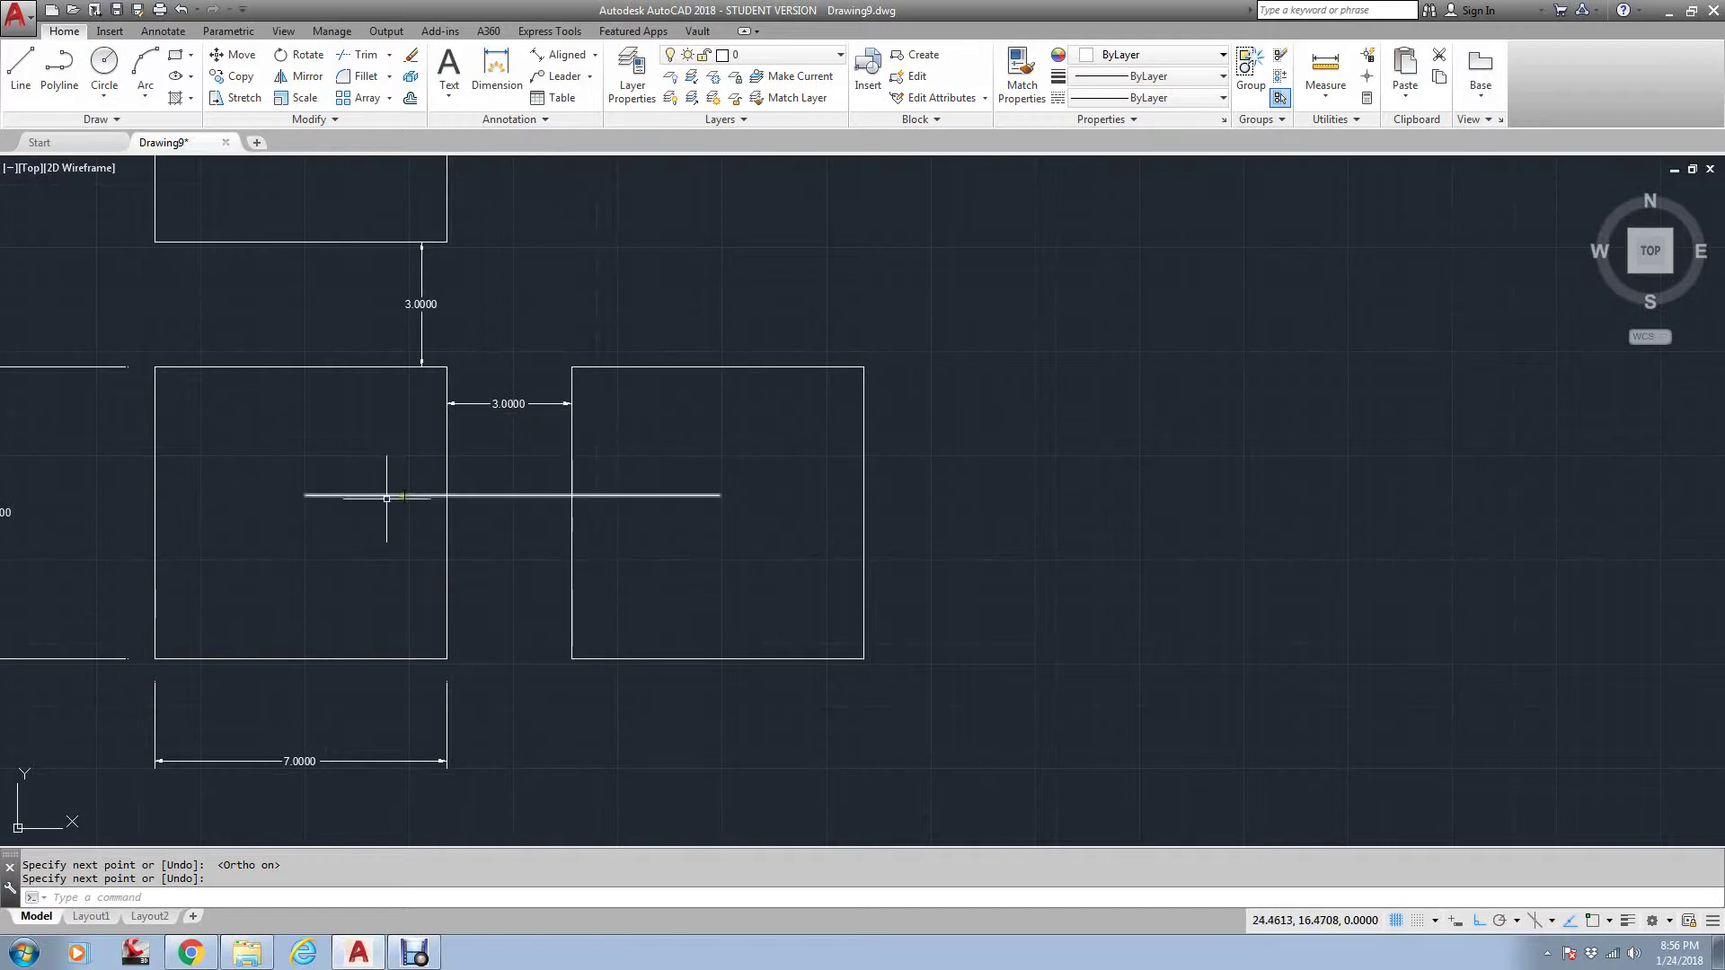
pyautogui.scroll(-4, 526, 481)
pyautogui.moveTo(655, 395); pyautogui.dragTo(637, 663, button='middle')
pyautogui.moveTo(878, 285); pyautogui.dragTo(758, 489, button='middle')
pyautogui.press('Return')
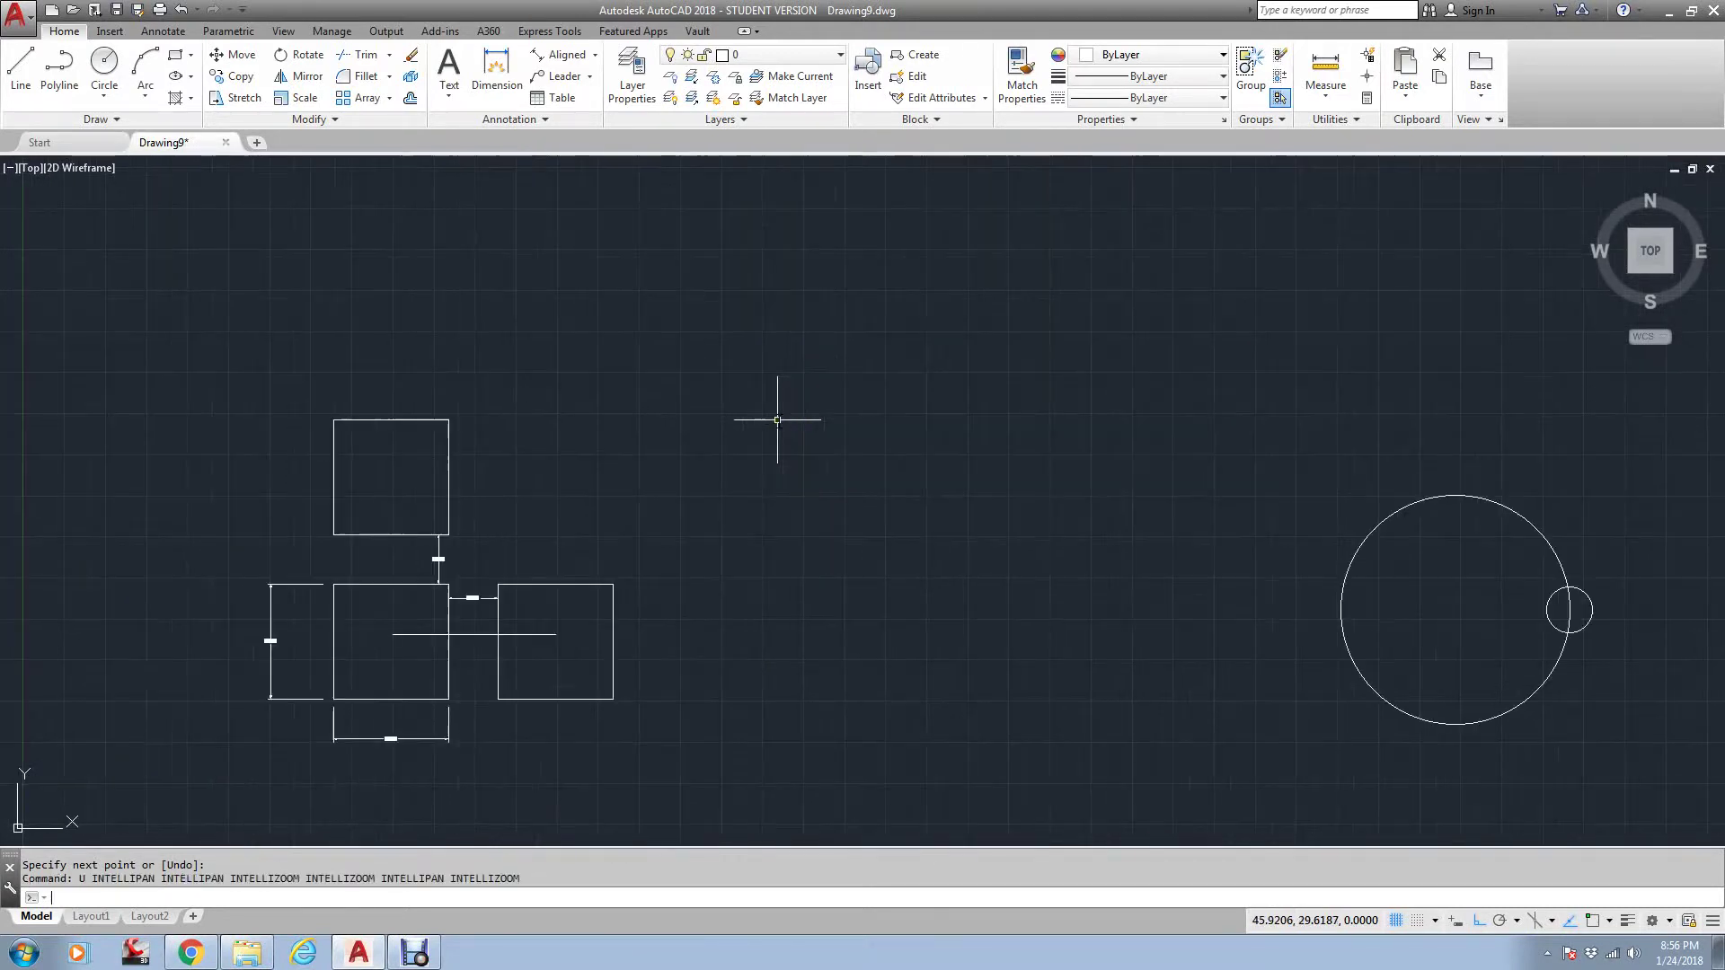
pyautogui.press('Return')
pyautogui.press('Return')
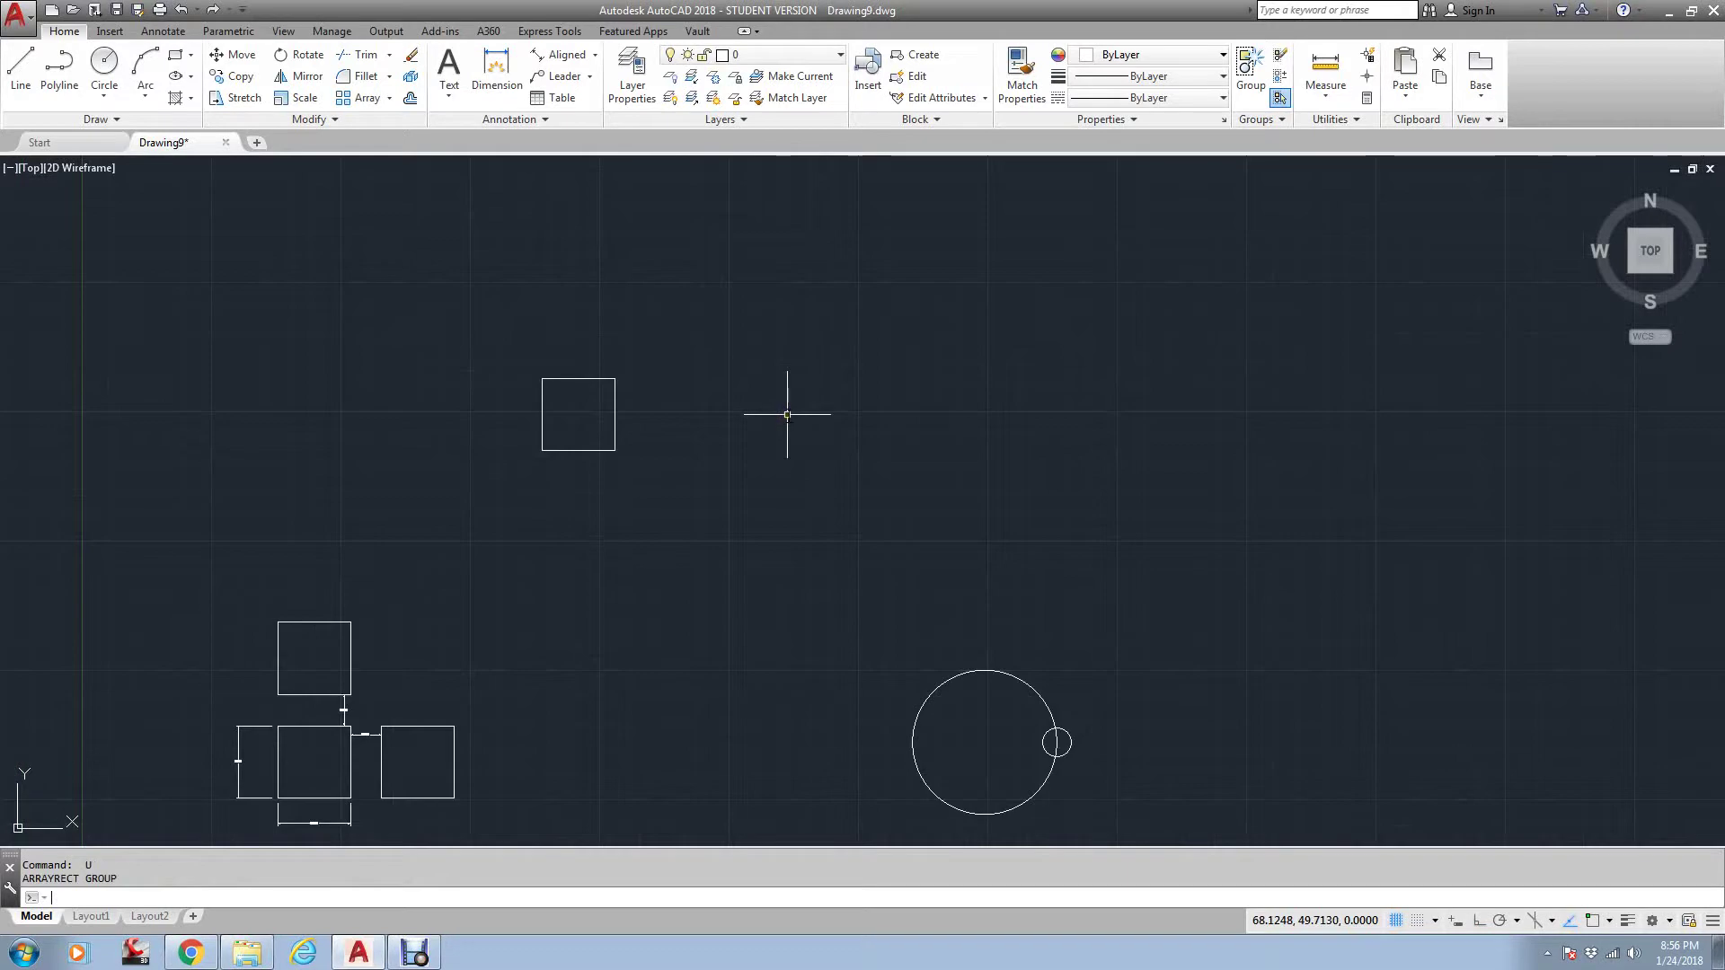
# - Create a rectangular array of the copied square with the distance between columns set to 10
pyautogui.click(389, 98)
pyautogui.click(386, 125)
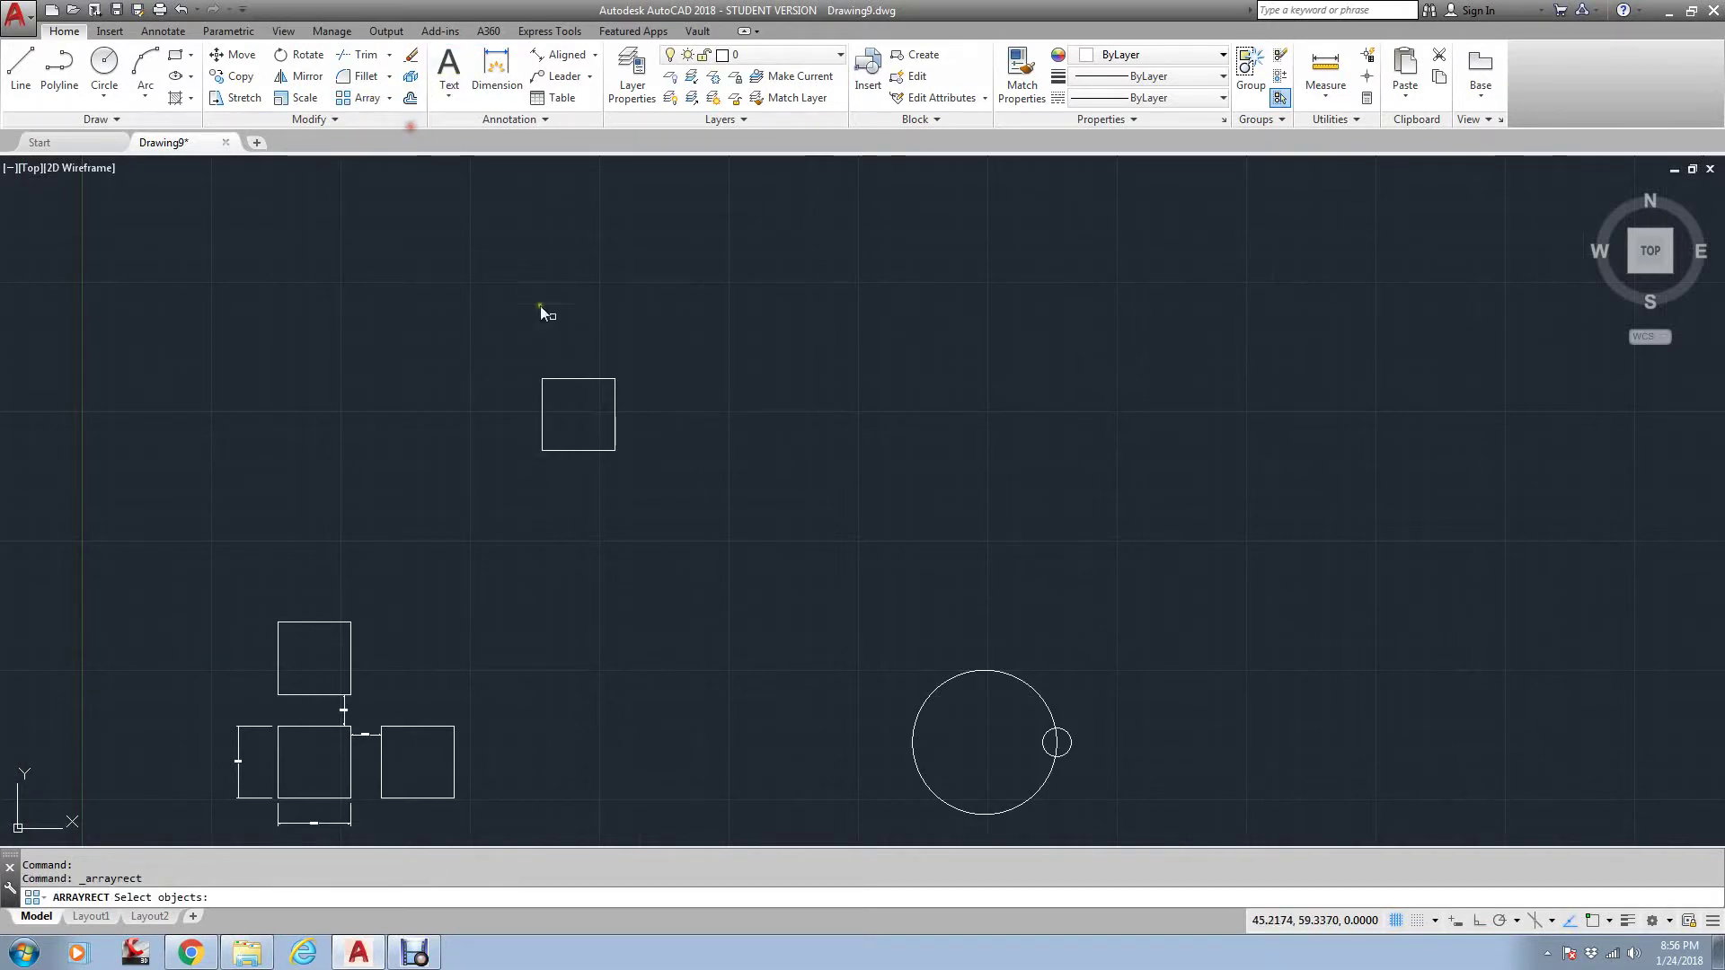
pyautogui.click(596, 381)
pyautogui.press('Return')
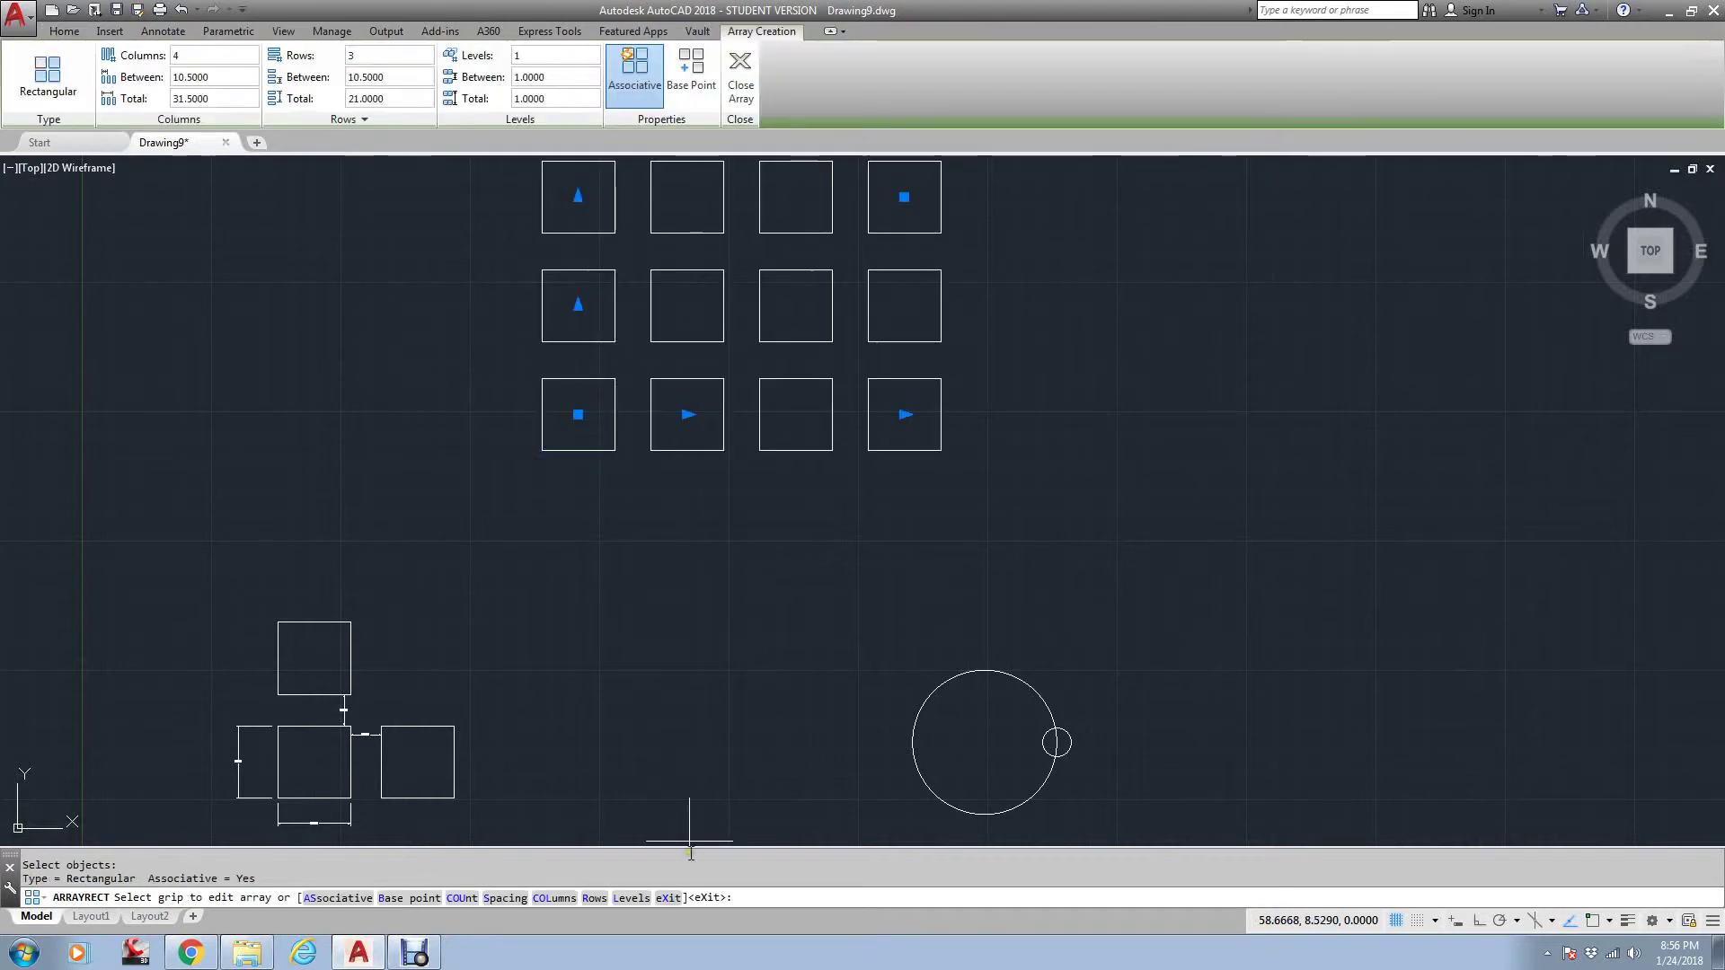
pyautogui.click(504, 899)
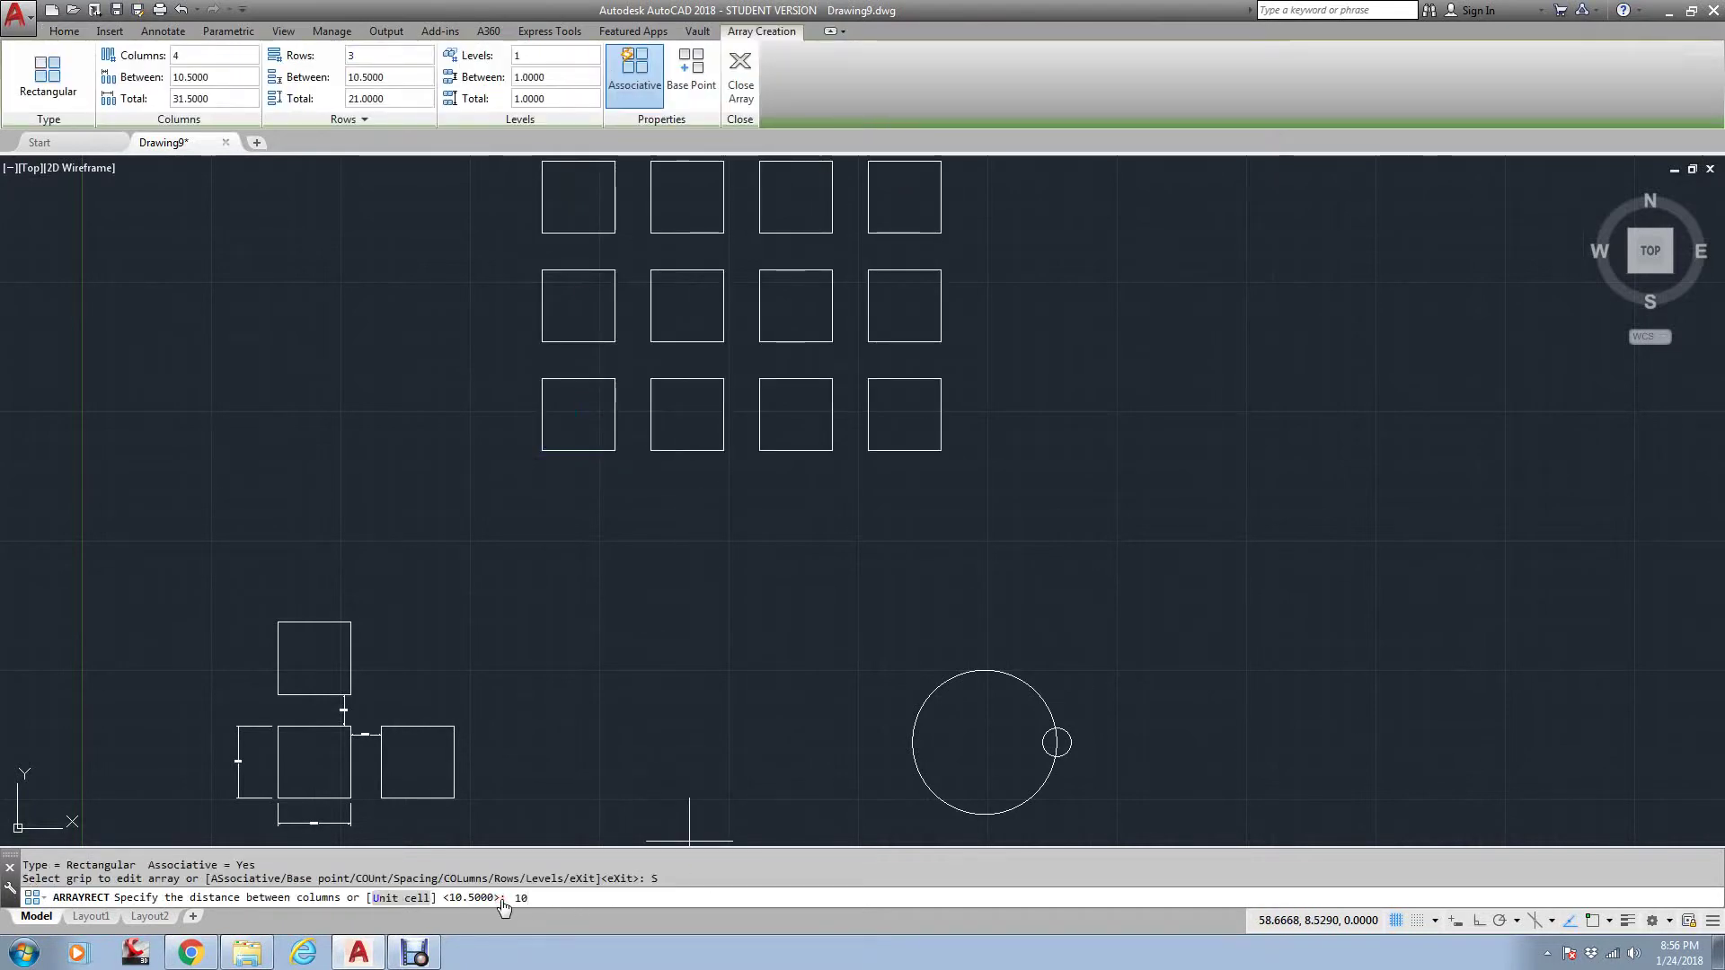
pyautogui.write('10')
pyautogui.press('Return')
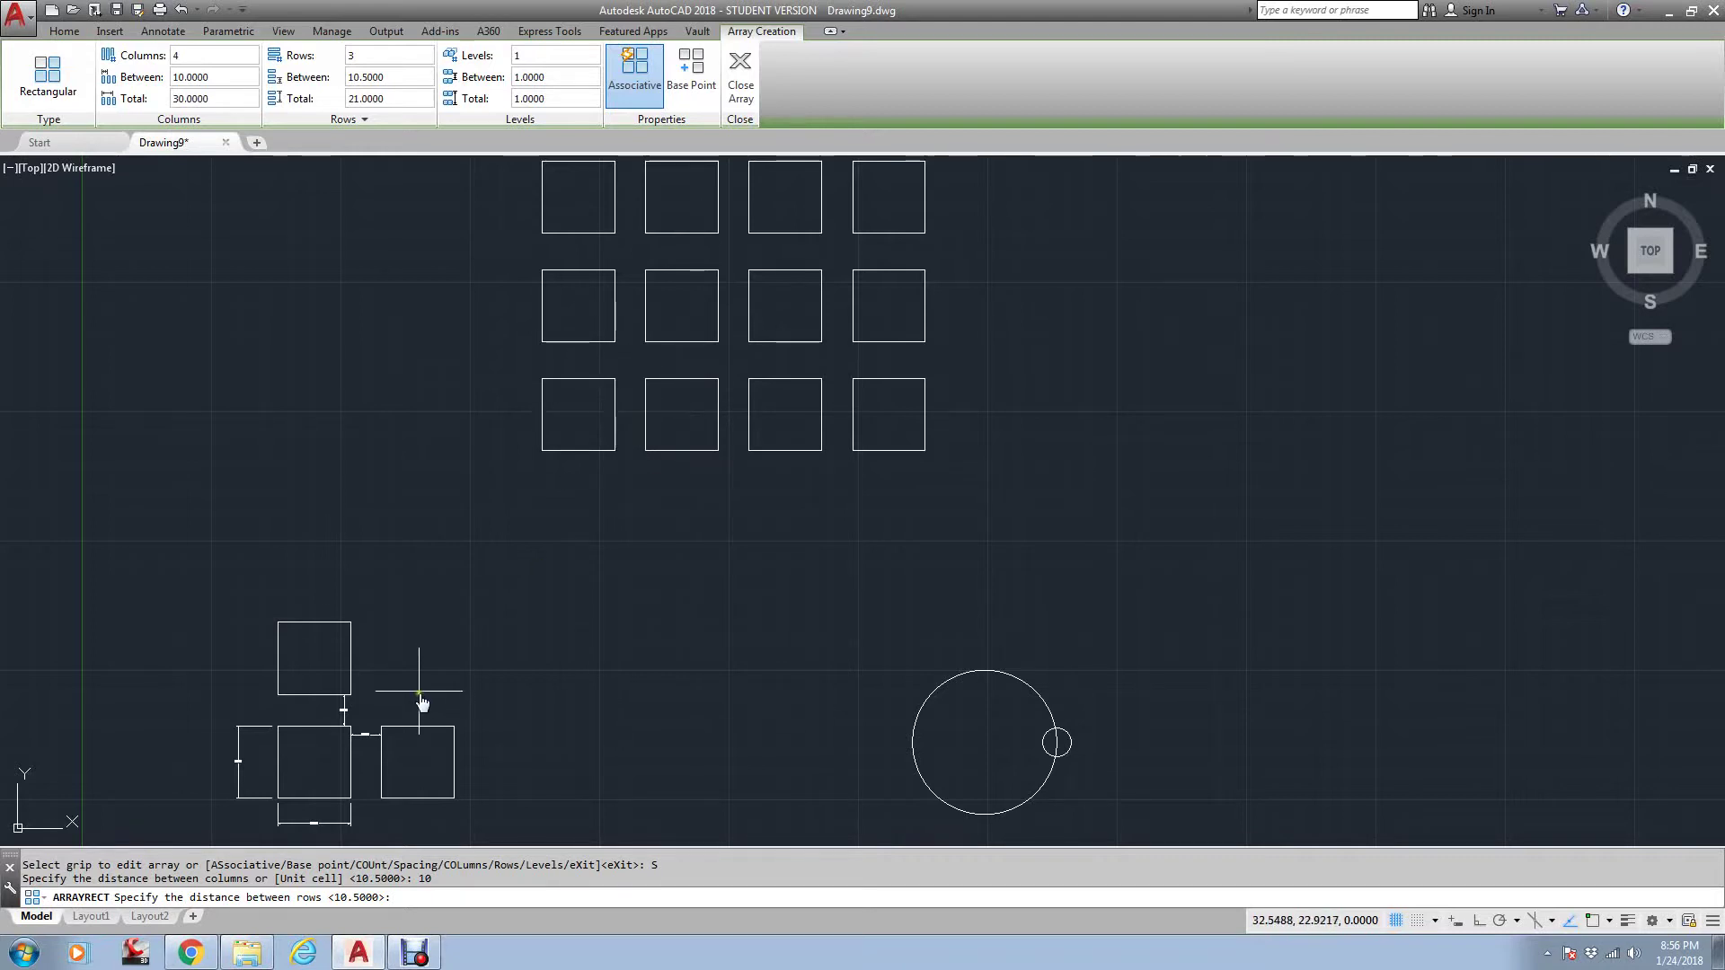
pyautogui.click(503, 608)
pyautogui.press('Escape')
pyautogui.press('Escape')
# - Add an aligned dimension between the top-edge midpoints of the two side-by-side dimensioned squares, placed just above them
pyautogui.moveTo(500, 616); pyautogui.dragTo(755, 366, button='middle')
pyautogui.scroll(4, 534, 552)
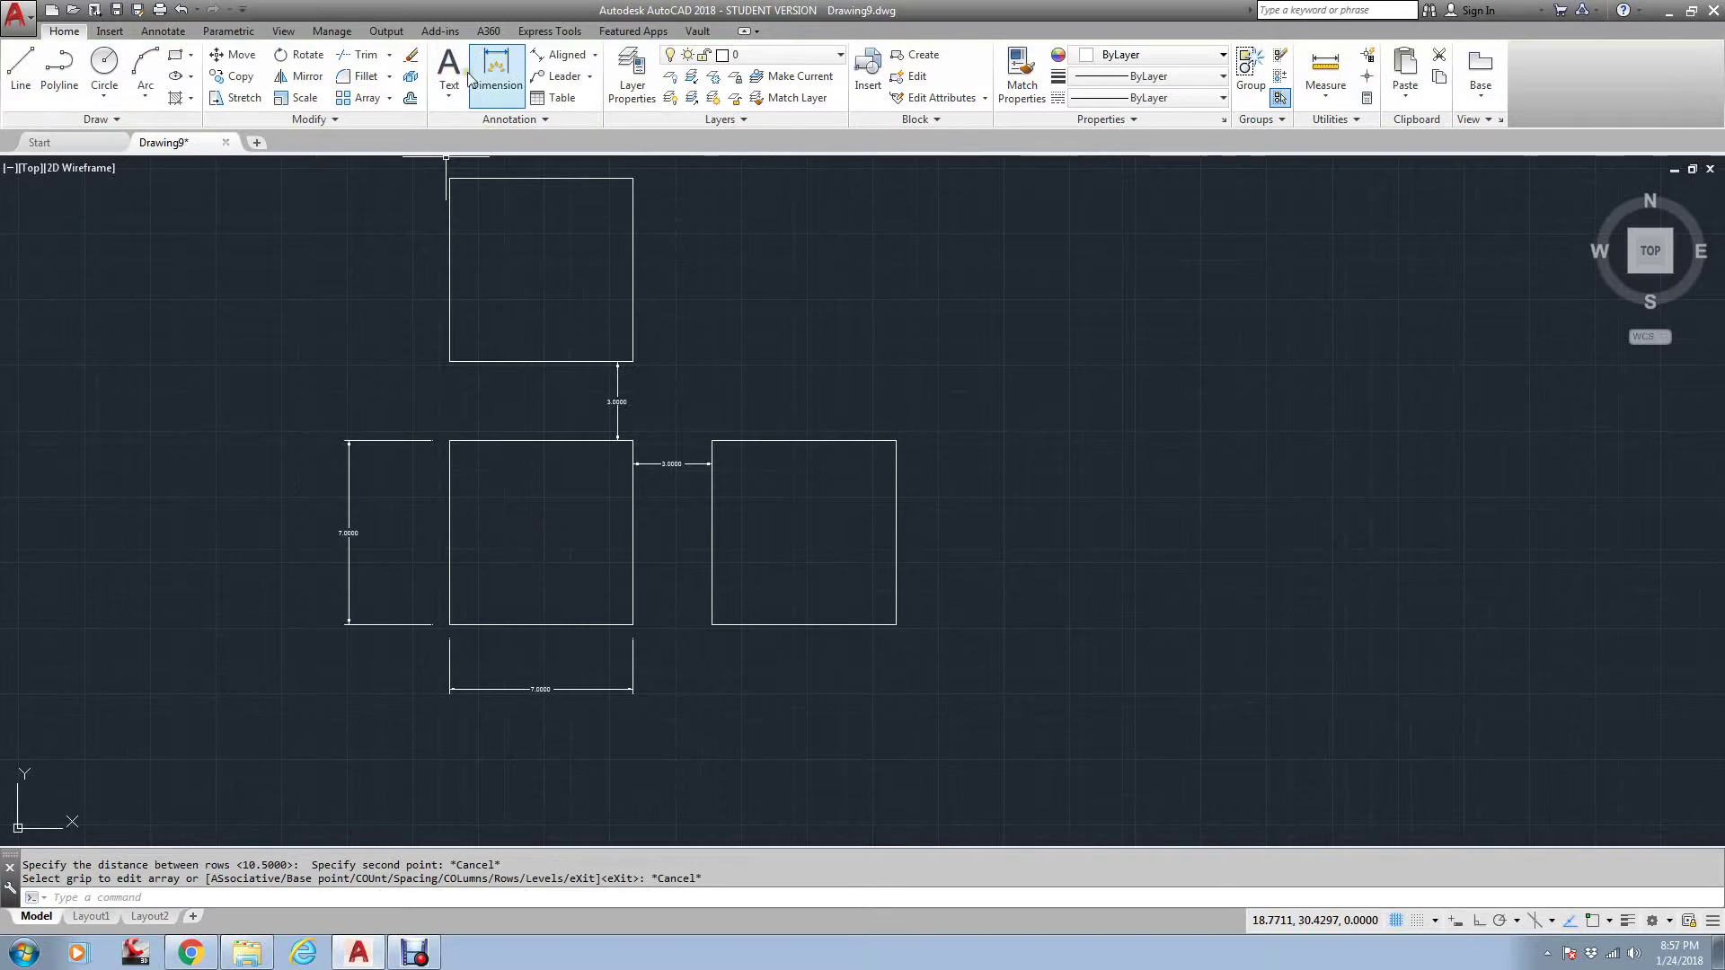
pyautogui.click(594, 55)
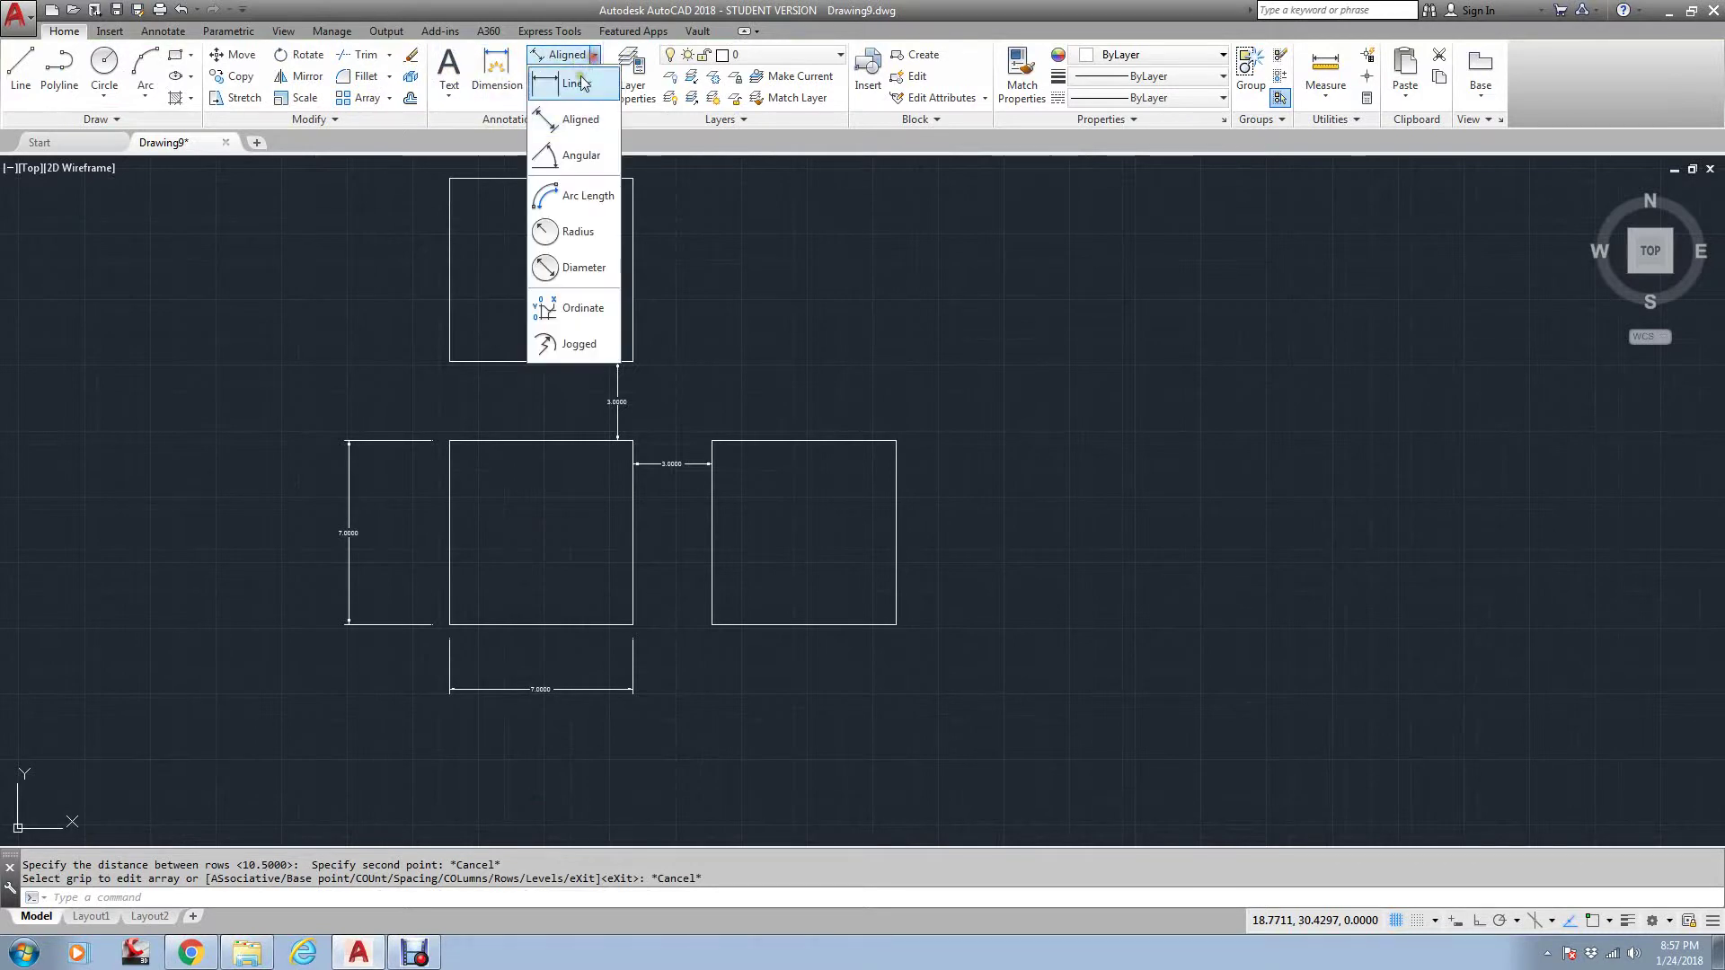
pyautogui.click(580, 120)
pyautogui.write('mid')
pyautogui.press('Return')
pyautogui.click(537, 441)
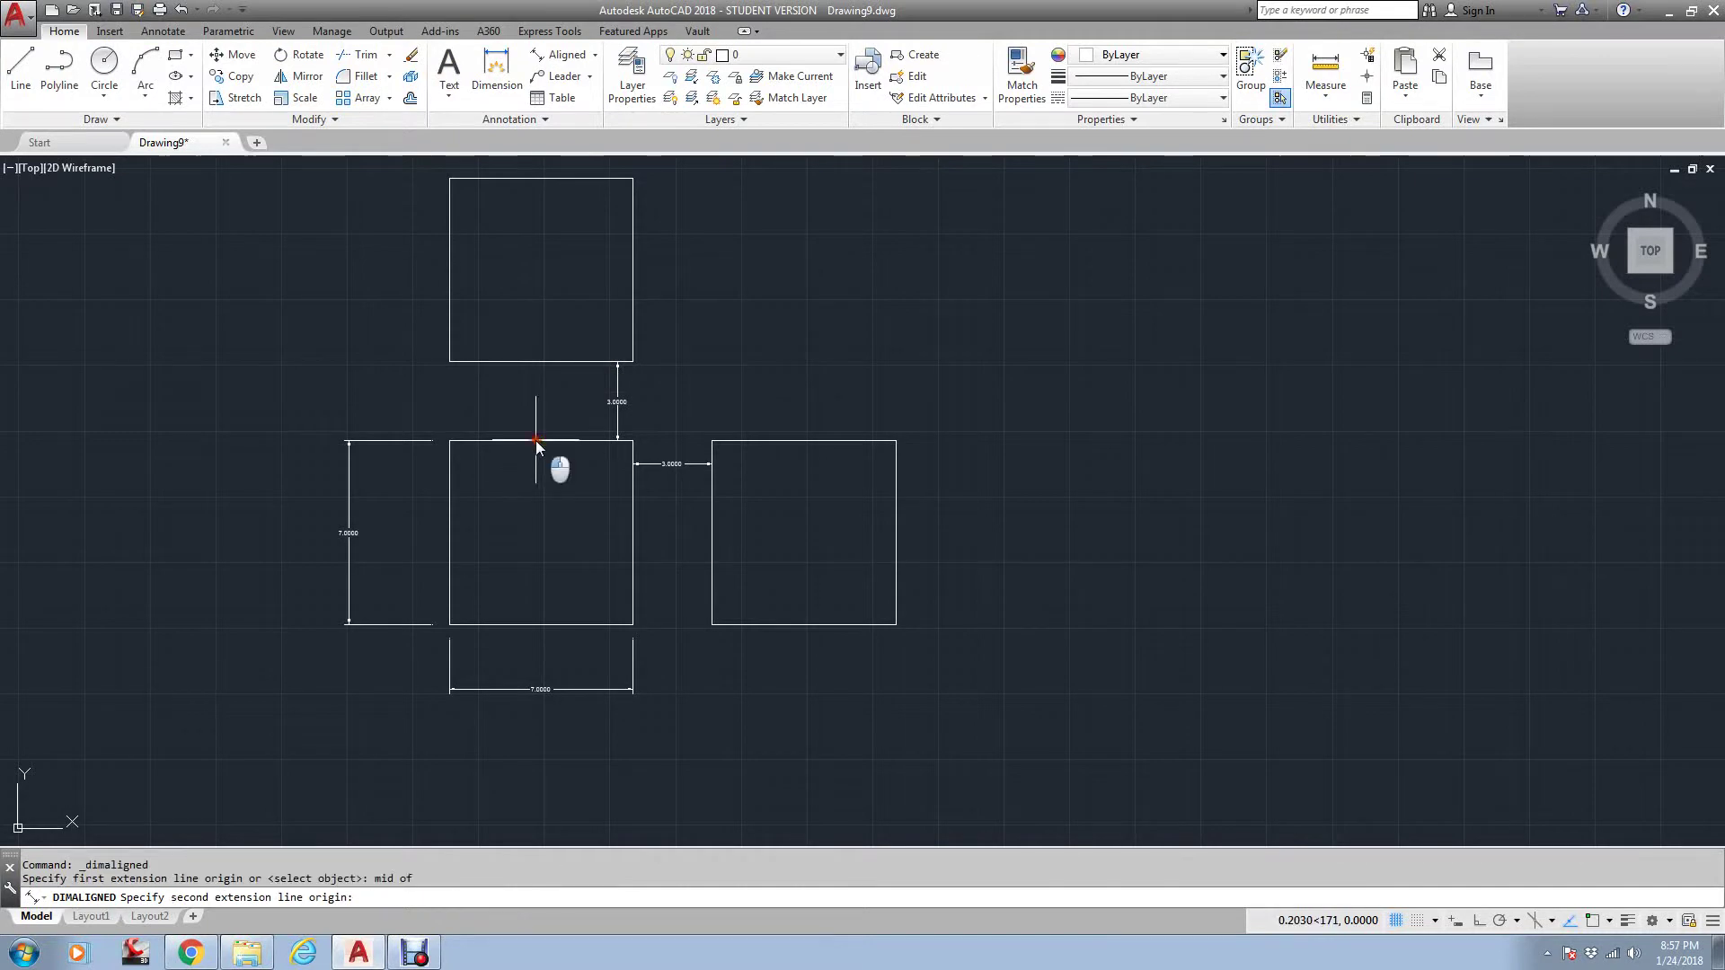
pyautogui.write('mid')
pyautogui.press('Return')
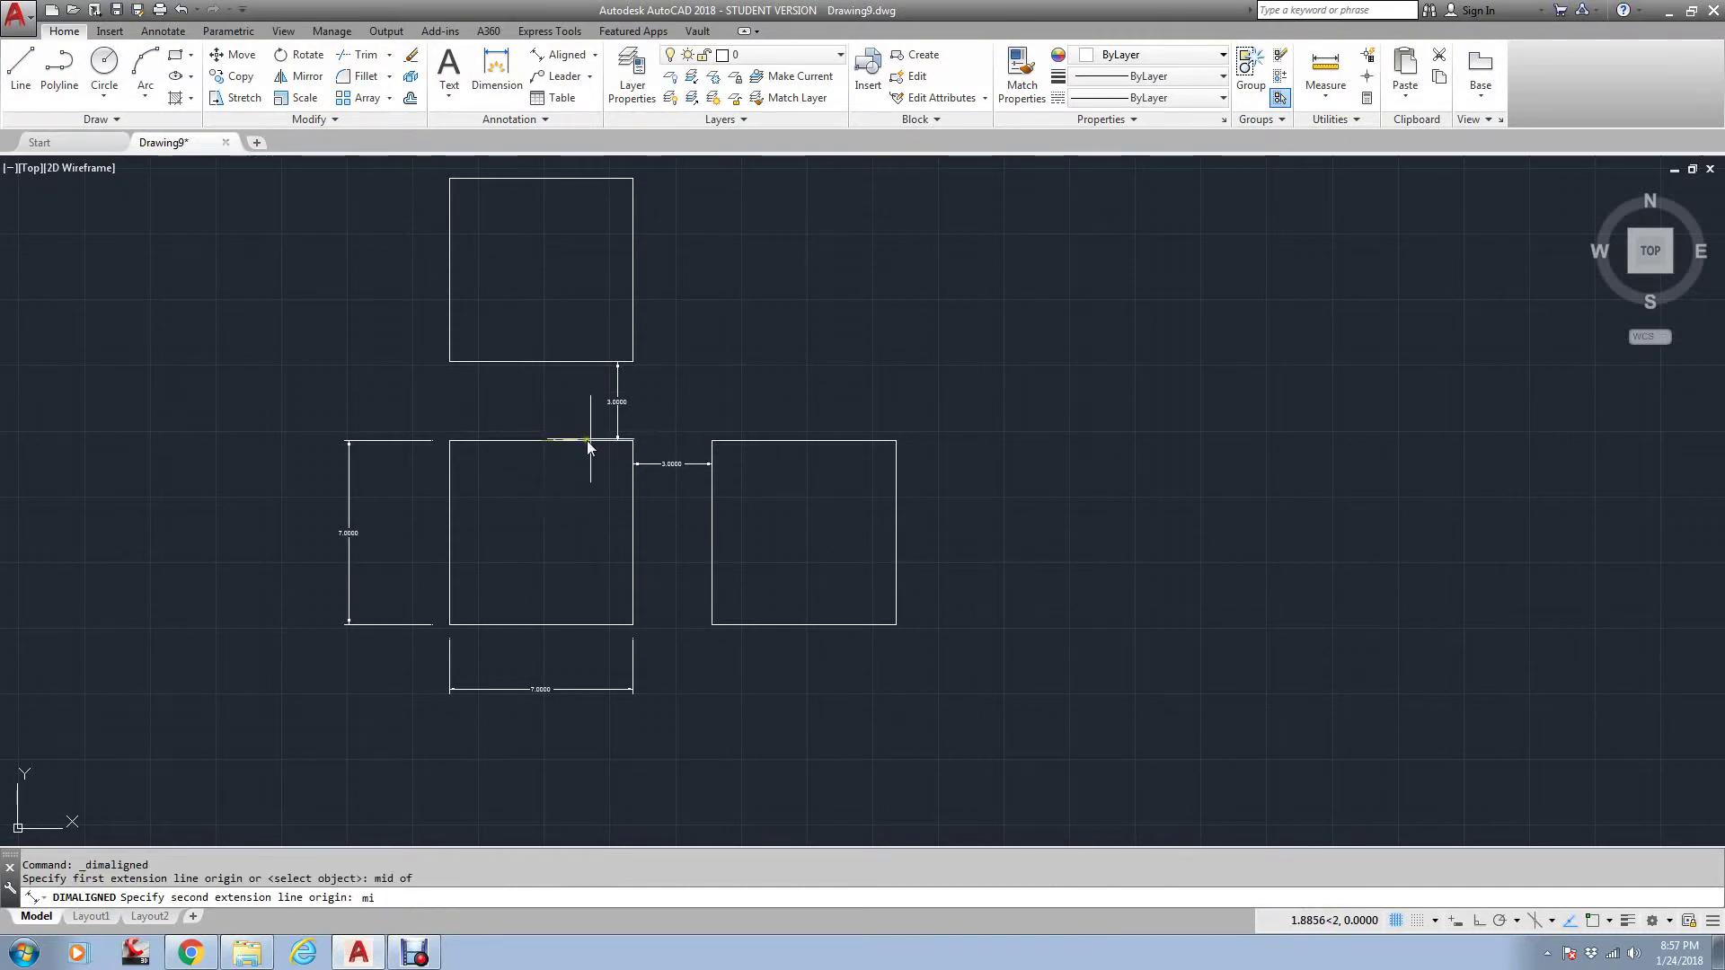
pyautogui.click(805, 437)
pyautogui.click(807, 417)
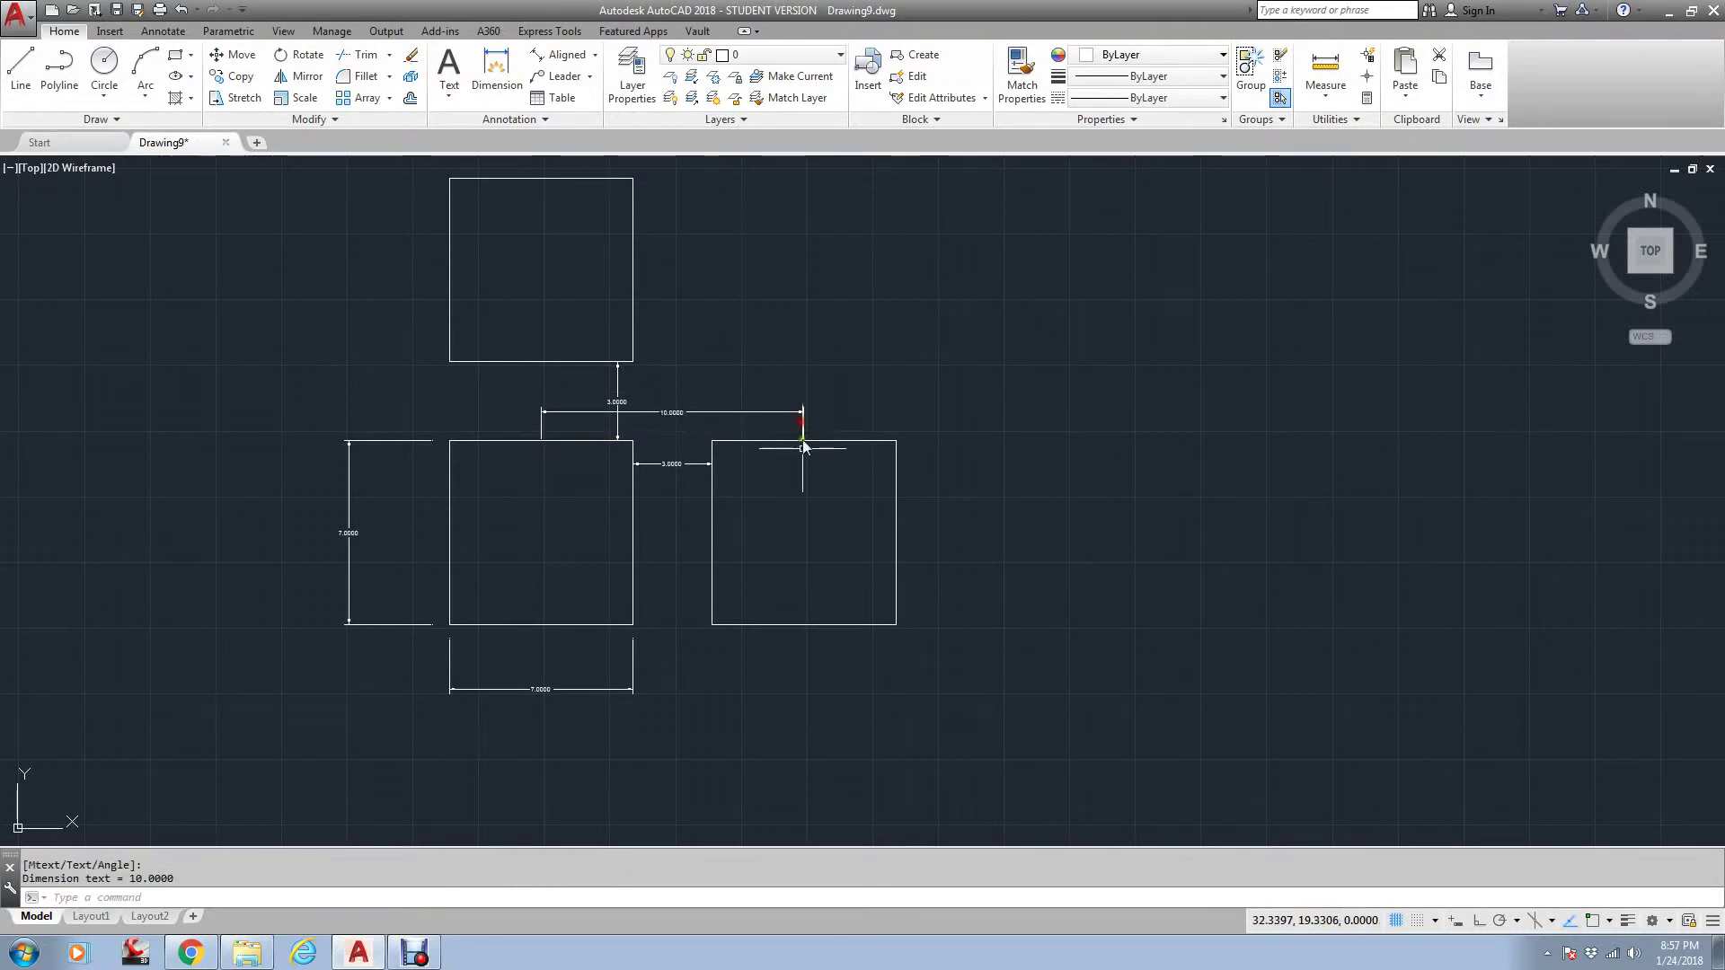
pyautogui.scroll(4, 777, 463)
pyautogui.scroll(-4, 504, 367)
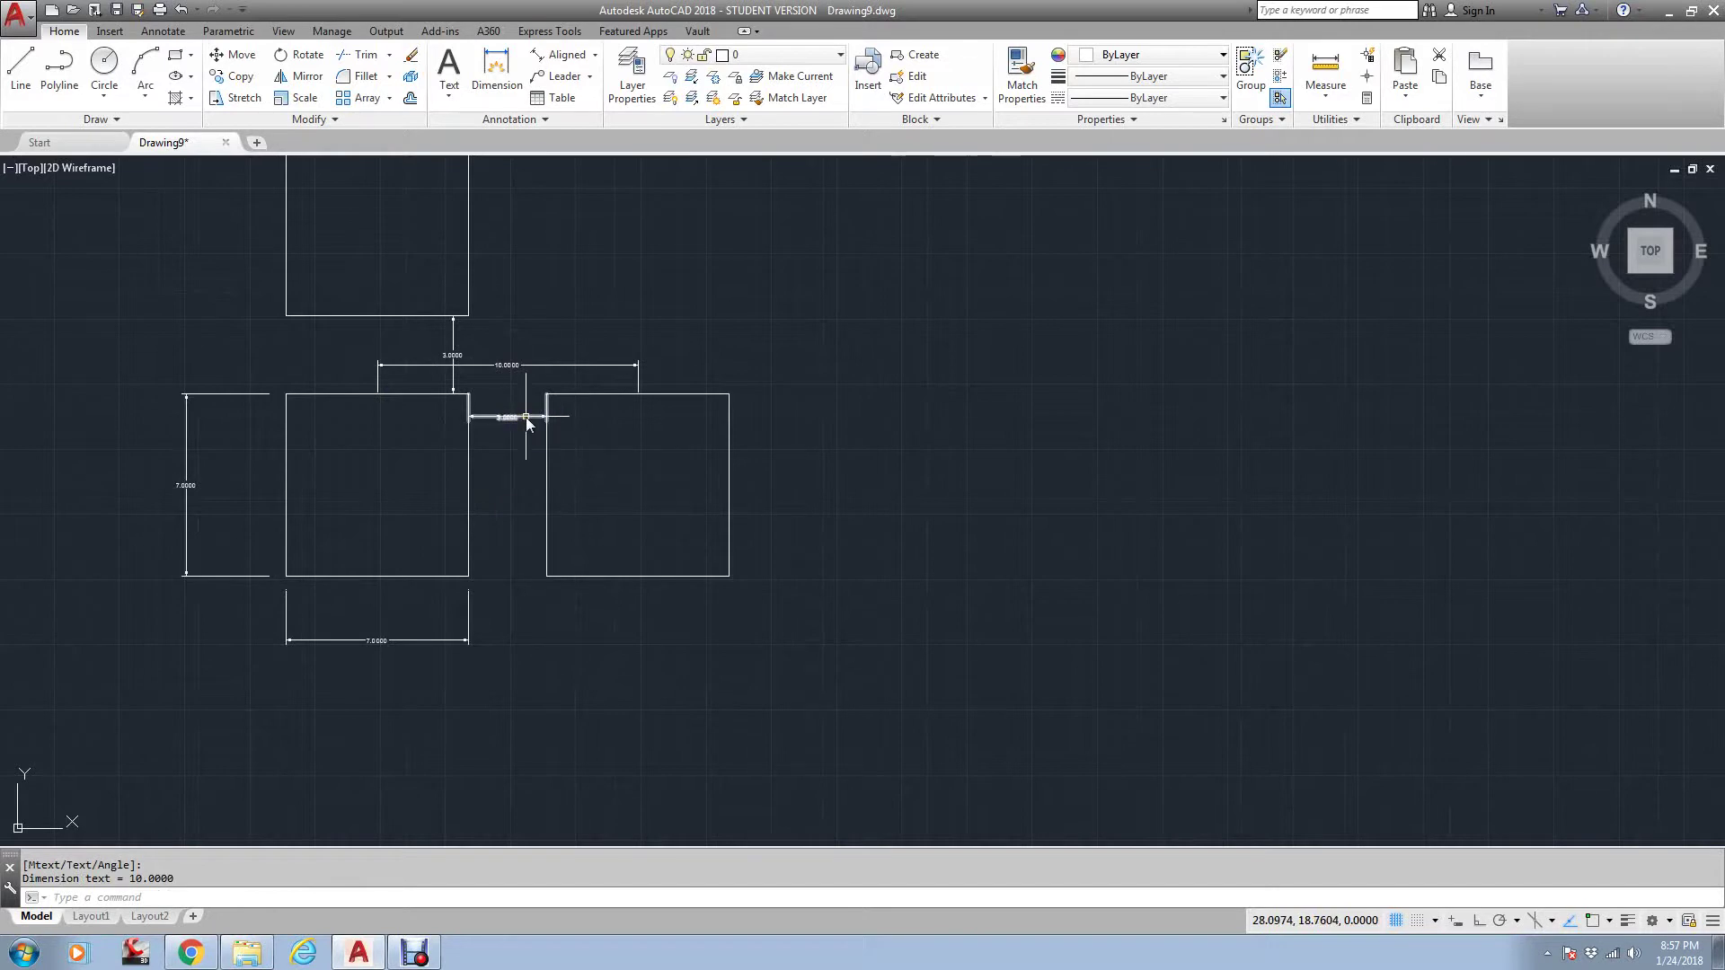
pyautogui.scroll(4, 511, 364)
pyautogui.scroll(-2, 515, 384)
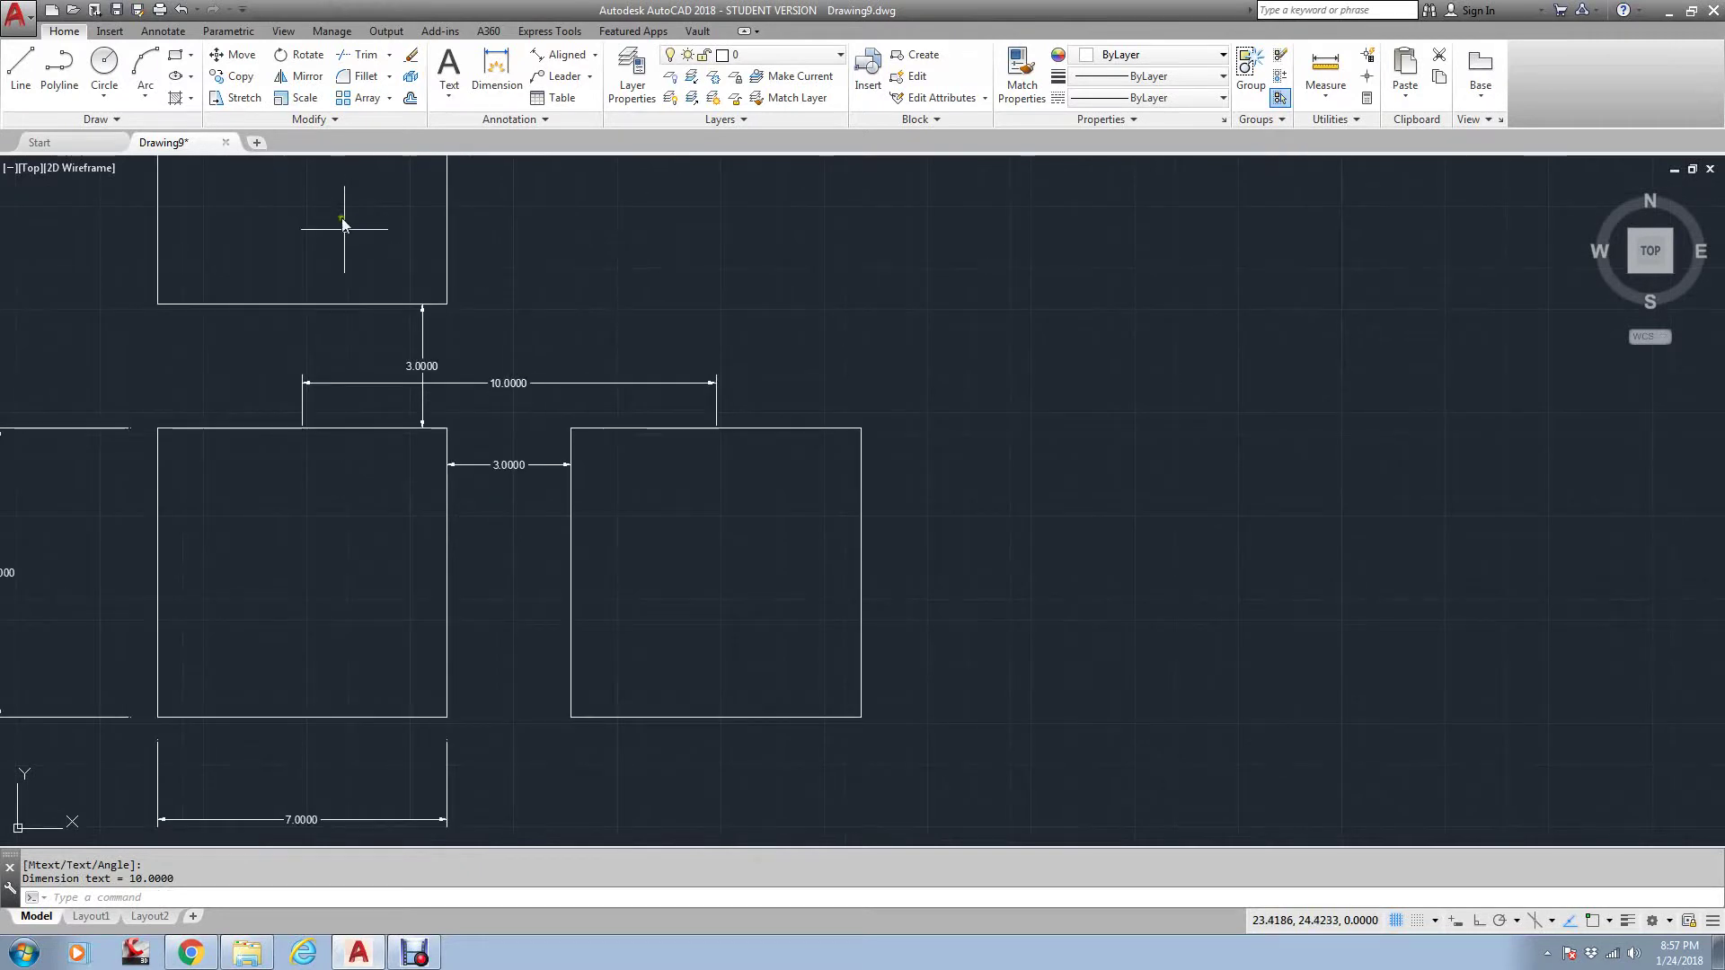
# - Extend the rectangular array of squares to 4 rows with its row-count grip
pyautogui.scroll(-8, 325, 236)
pyautogui.scroll(2, 555, 287)
pyautogui.moveTo(561, 288)
pyautogui.mouseDown(button='middle')
pyautogui.moveTo(487, 524)
pyautogui.moveTo(508, 563)
pyautogui.mouseUp(button='middle')
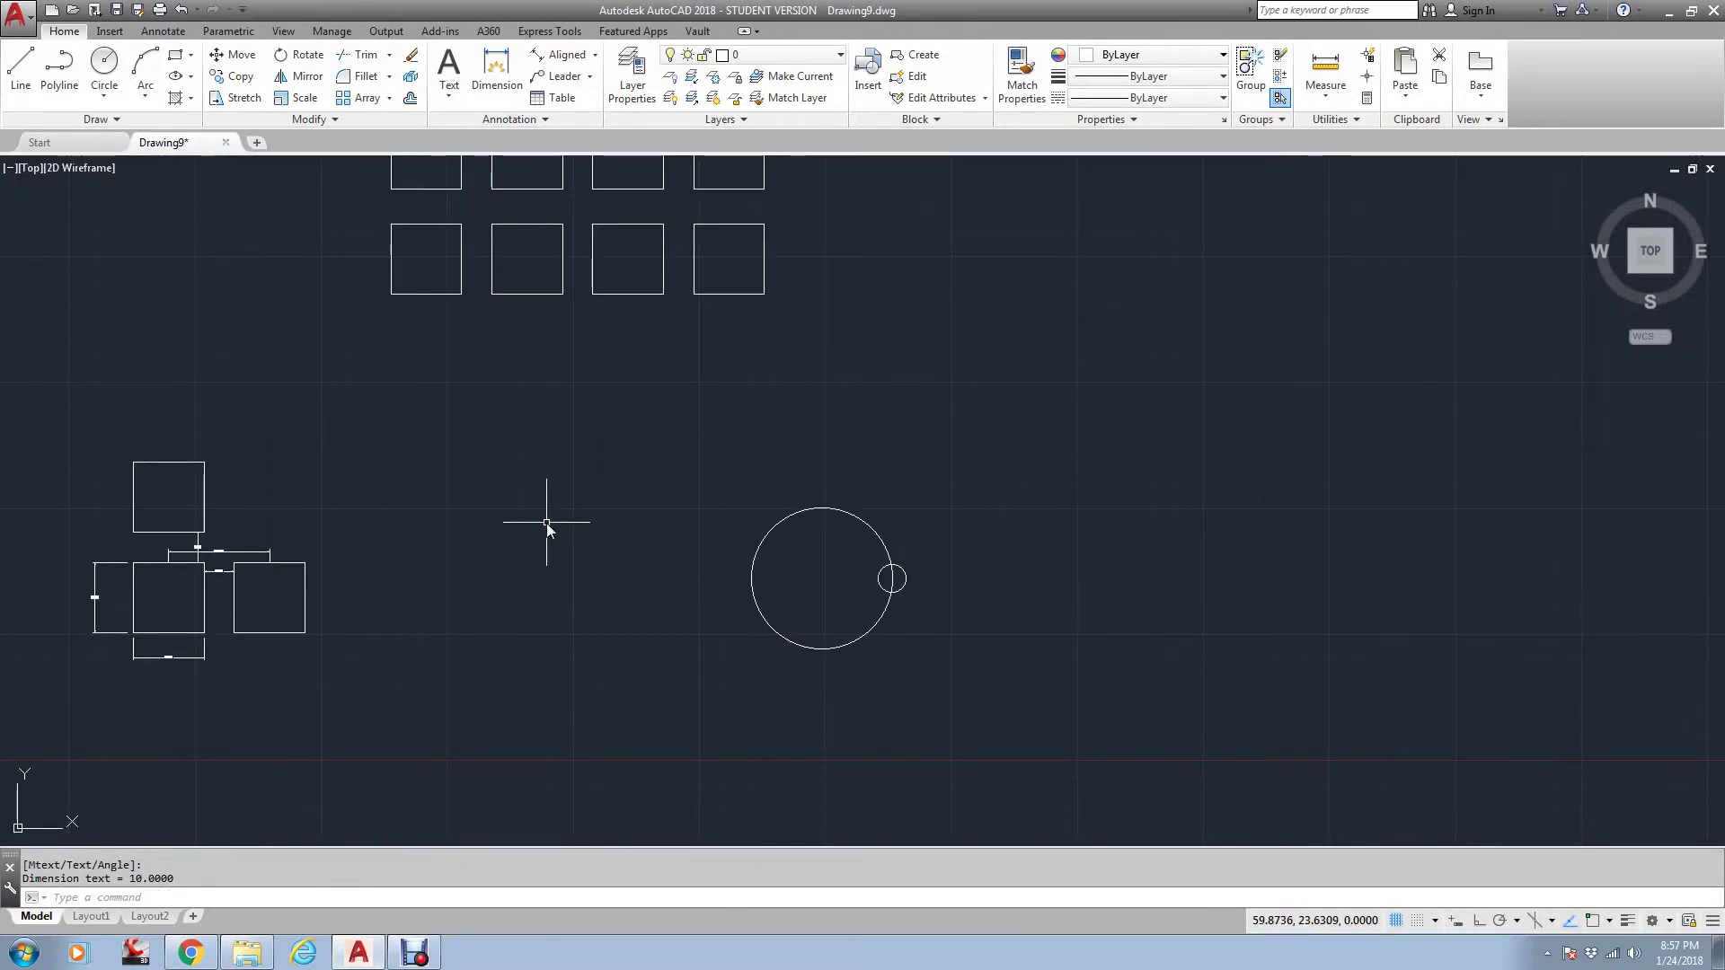
pyautogui.scroll(-4, 716, 478)
pyautogui.scroll(2, 694, 509)
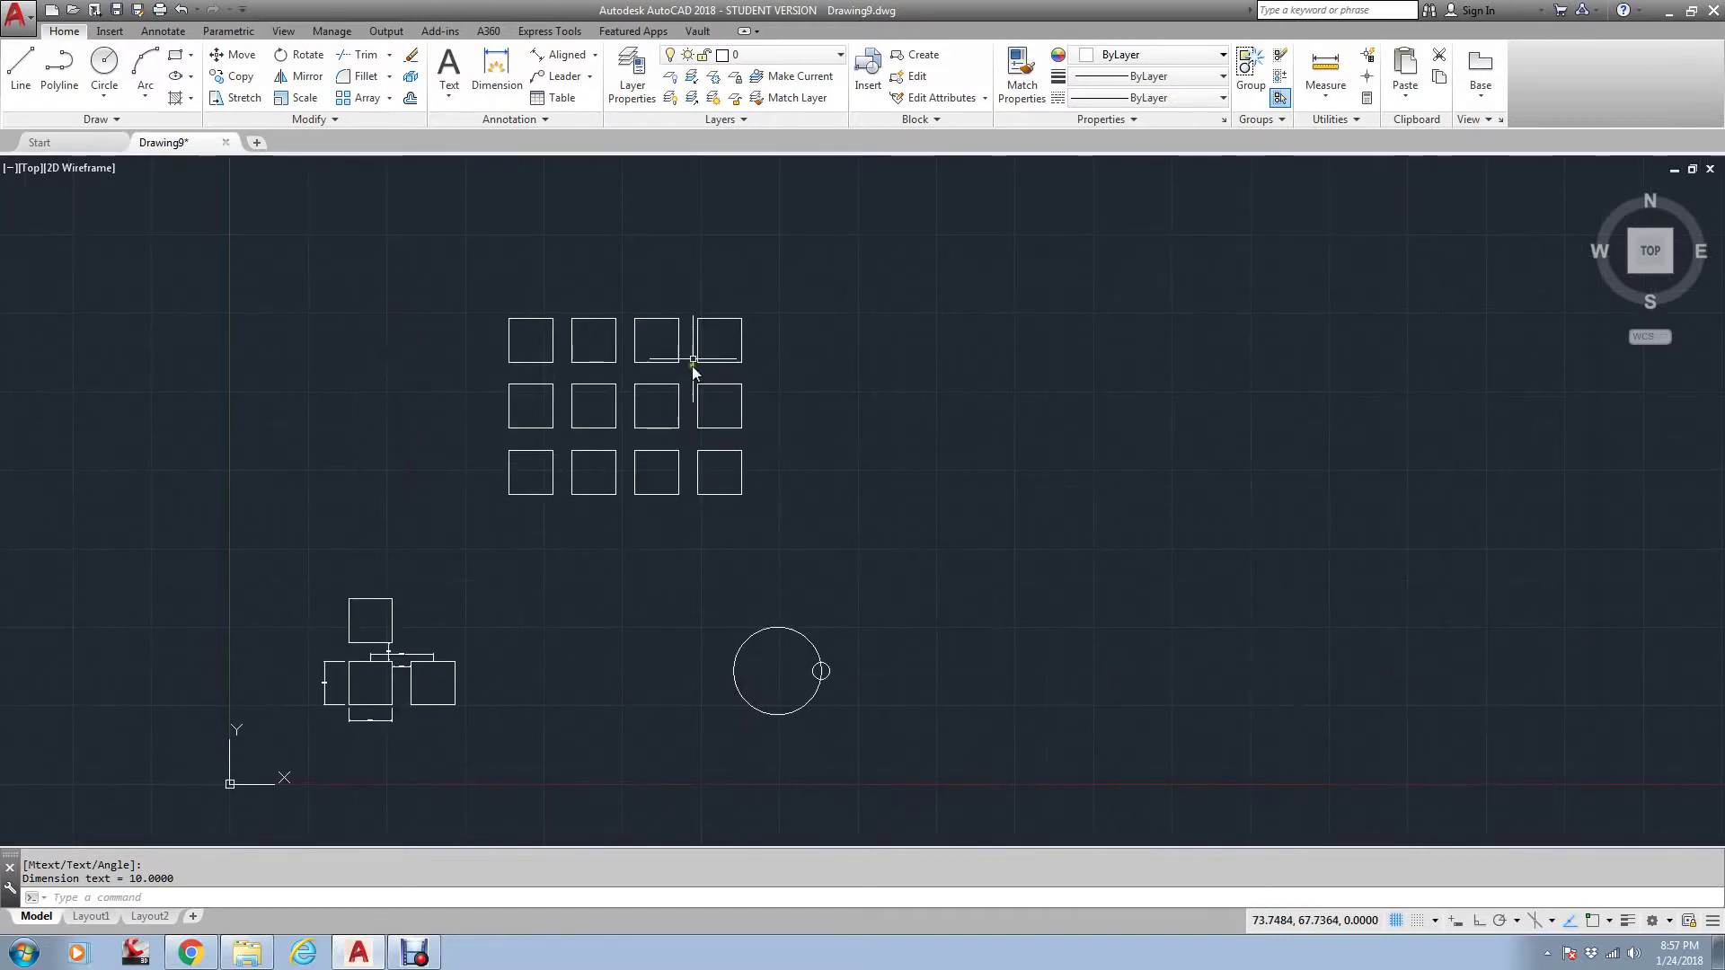
pyautogui.click(680, 340)
pyautogui.click(532, 341)
# - Stretch the rectangular array to 37 columns and 14 rows with its count grips, then deselect it
pyautogui.scroll(-4, 558, 255)
pyautogui.moveTo(595, 254); pyautogui.dragTo(582, 511, button='middle')
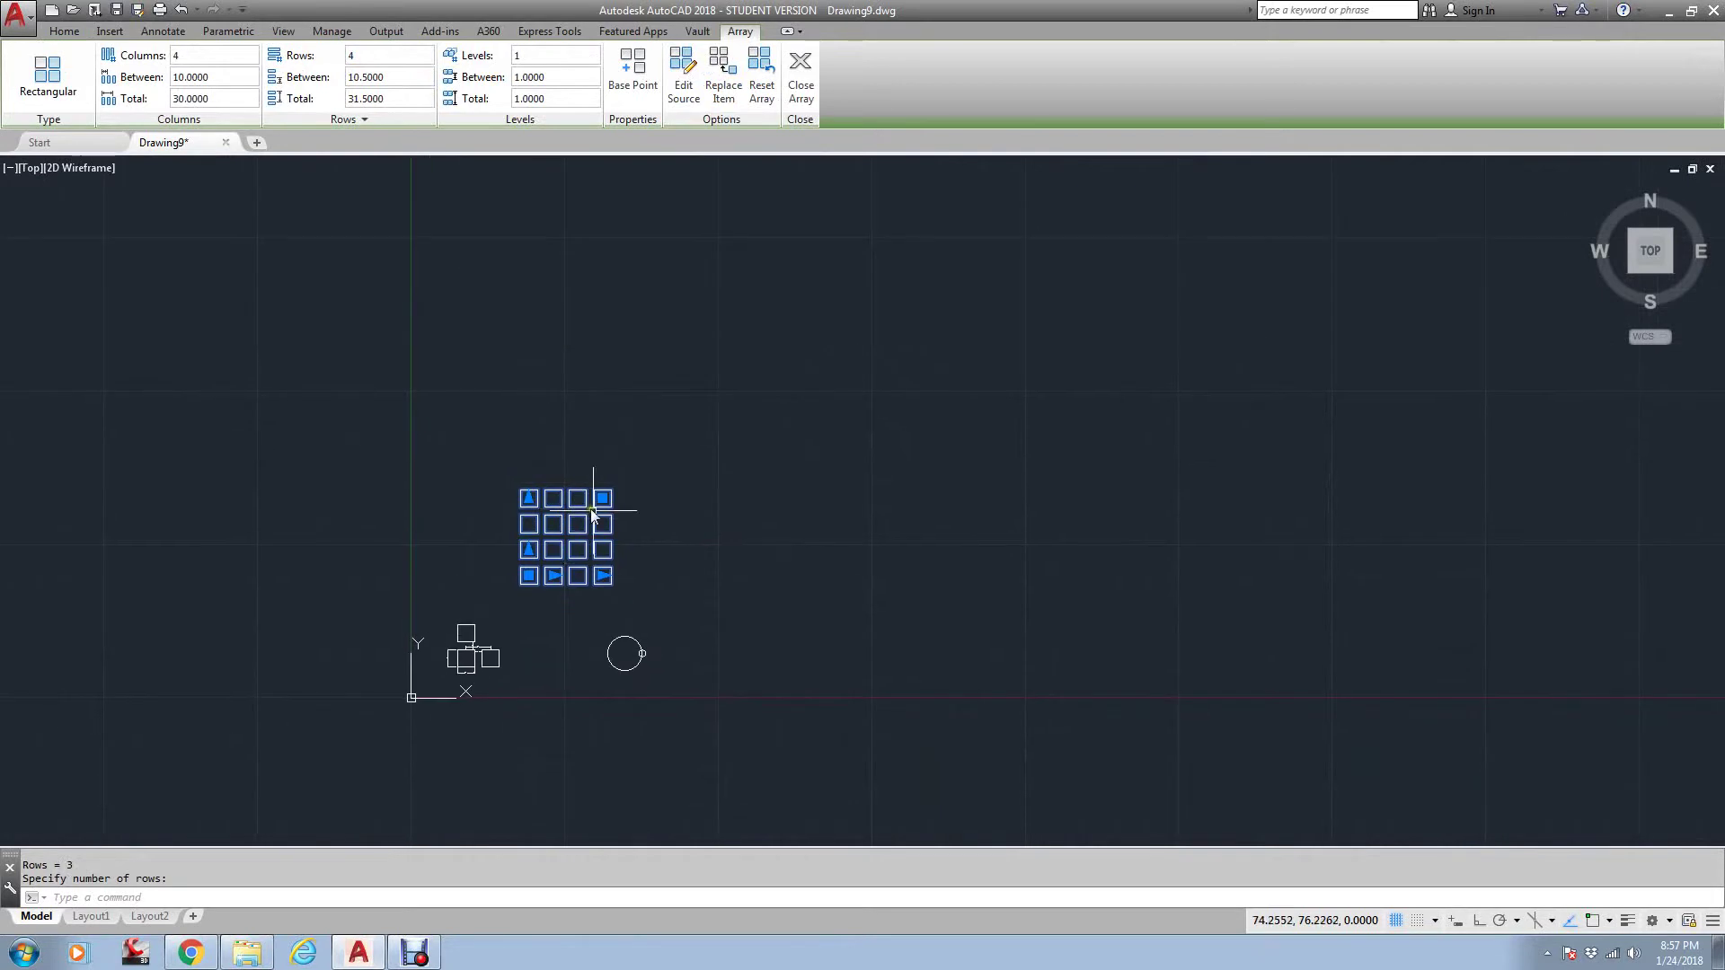
pyautogui.click(603, 575)
pyautogui.click(1448, 595)
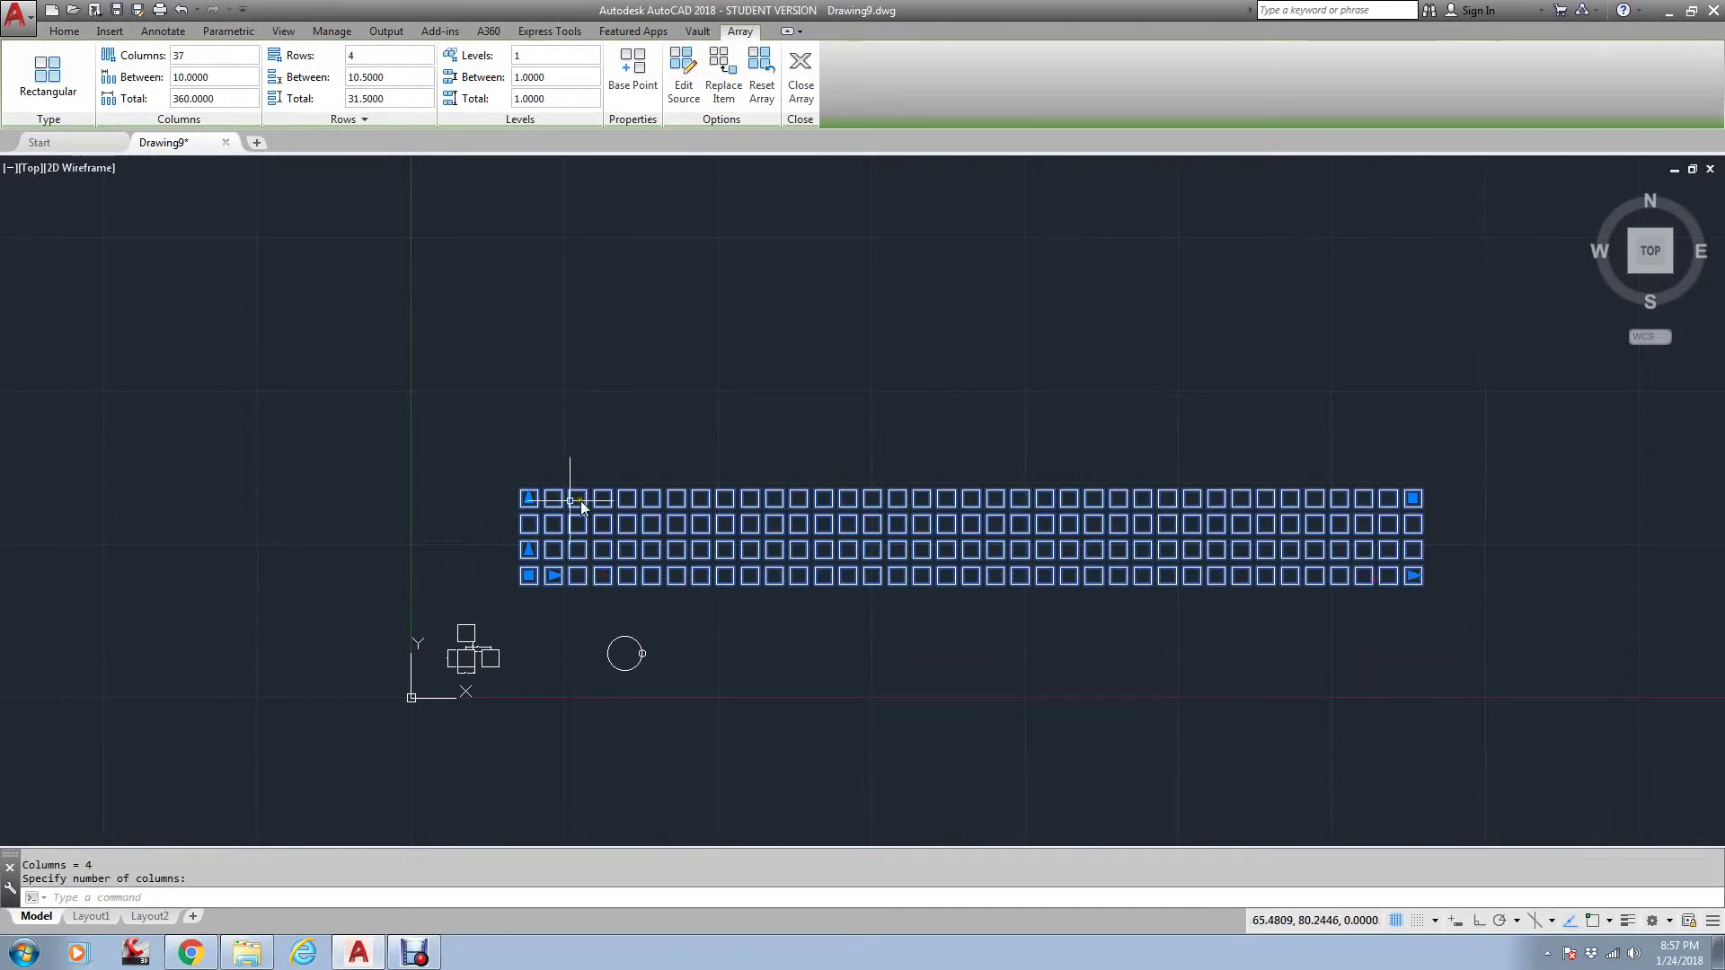
pyautogui.click(528, 497)
pyautogui.click(566, 239)
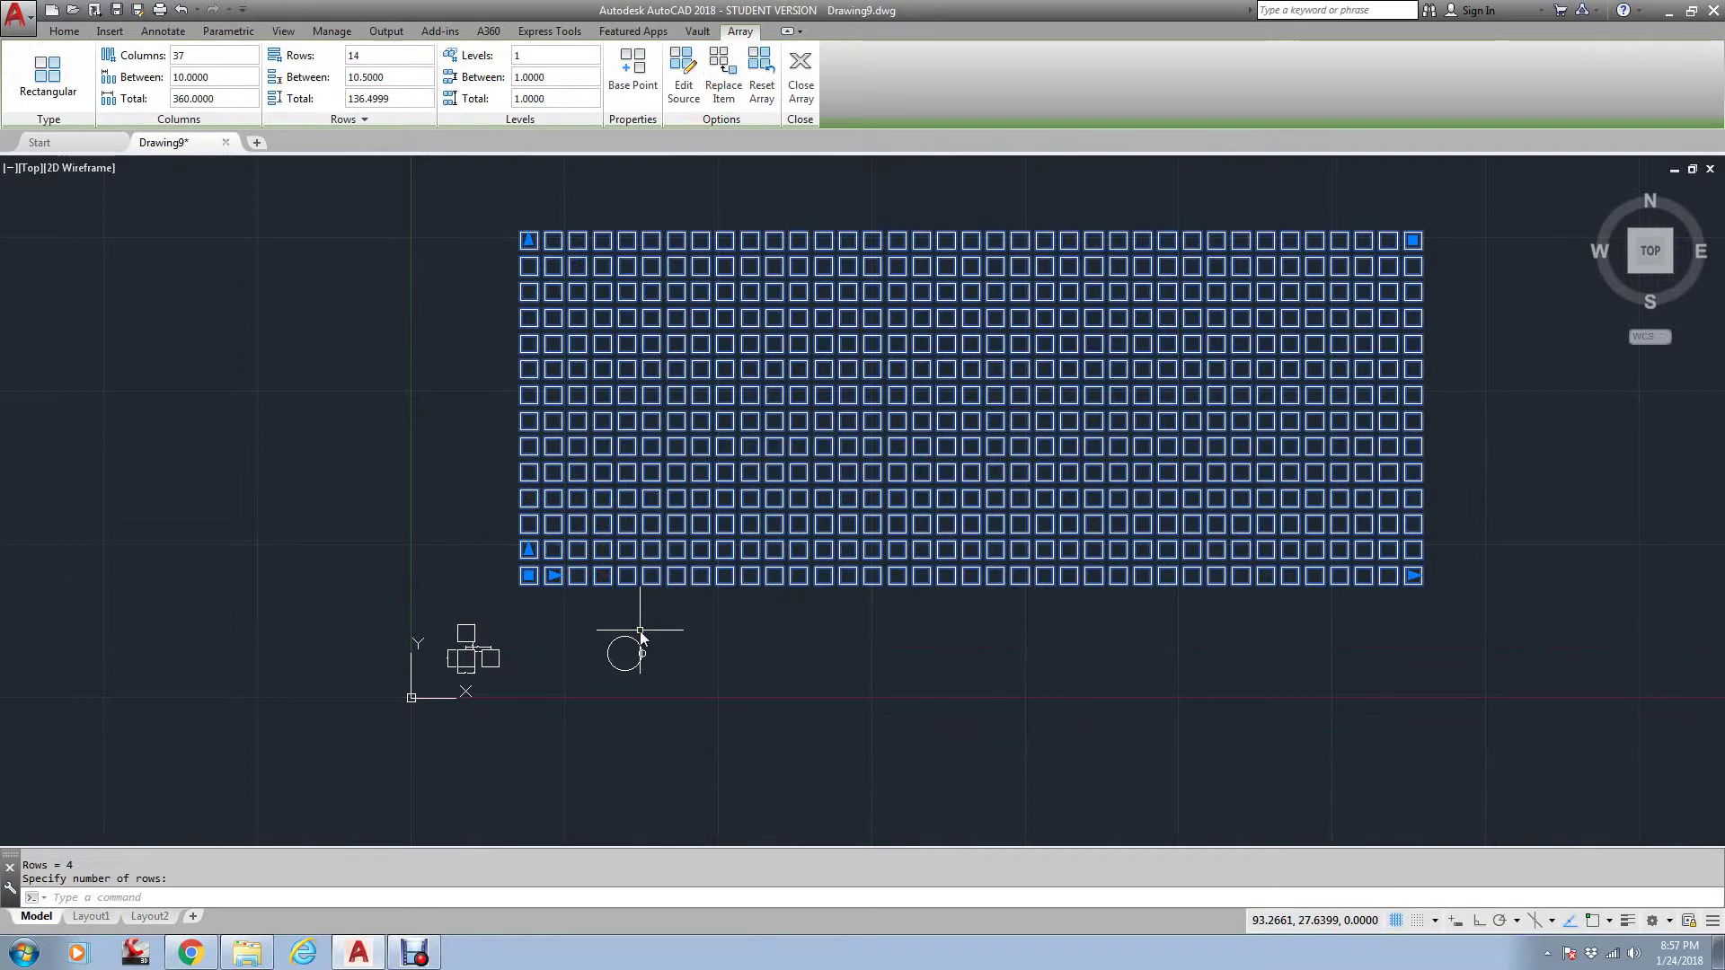
pyautogui.press('Escape')
pyautogui.press('Escape')
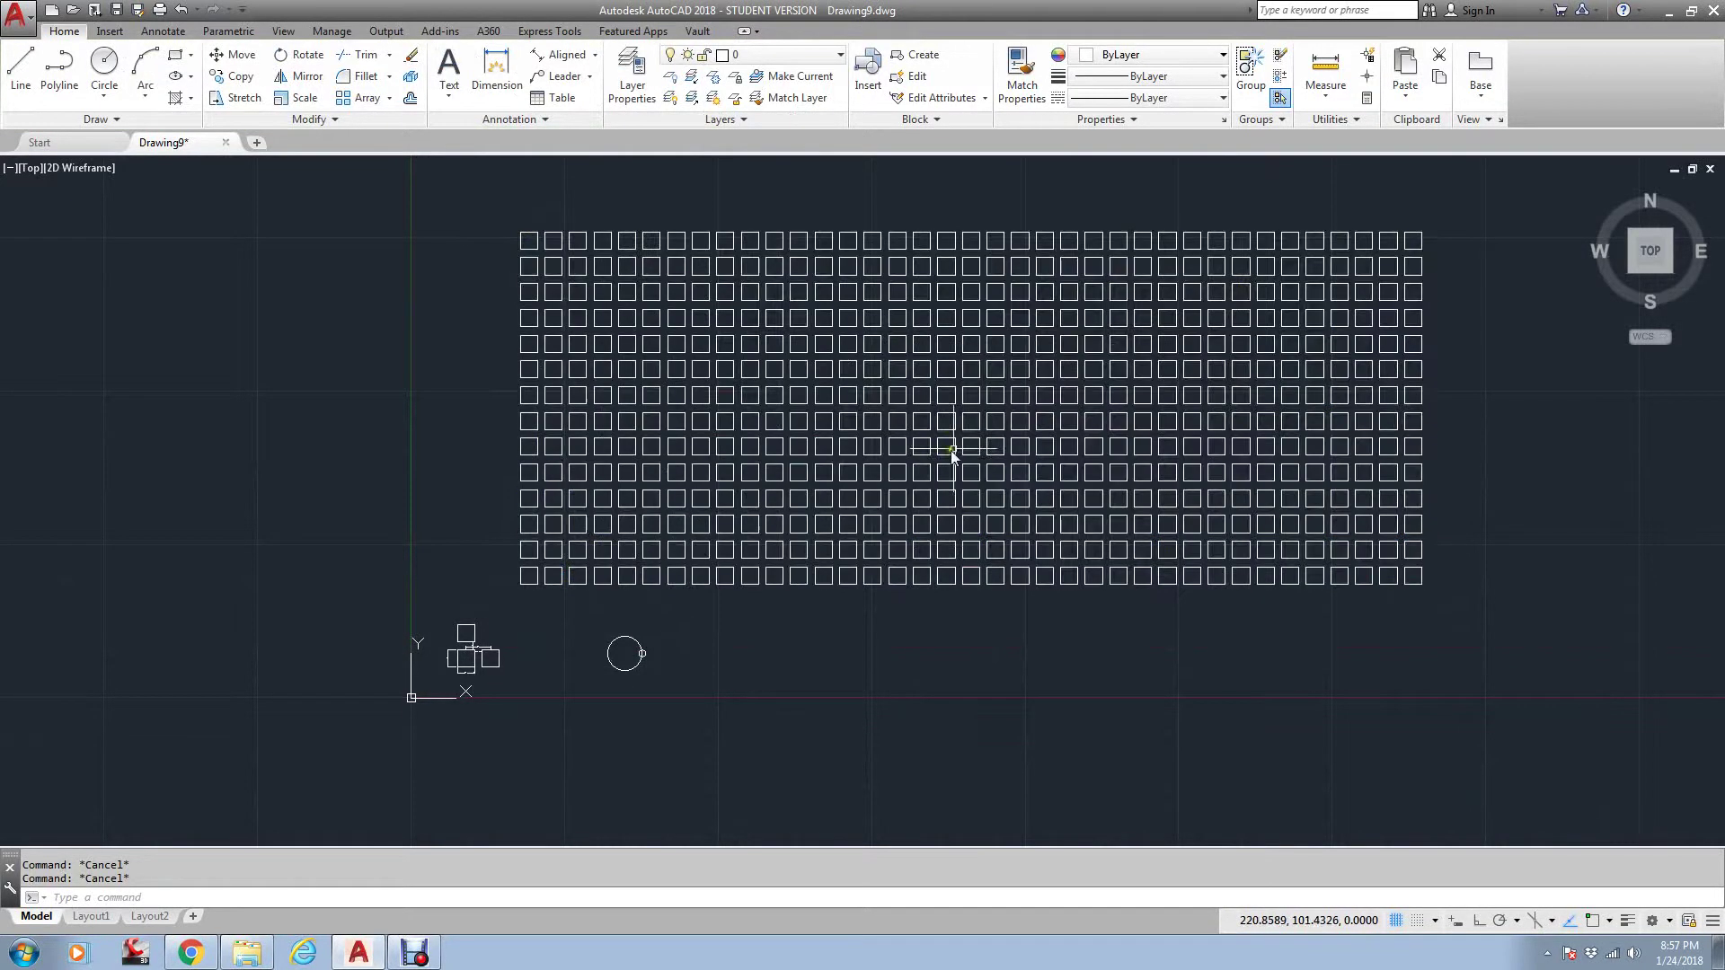
# - Explode the rectangular array into individual squares
pyautogui.write('x')
pyautogui.press('Return')
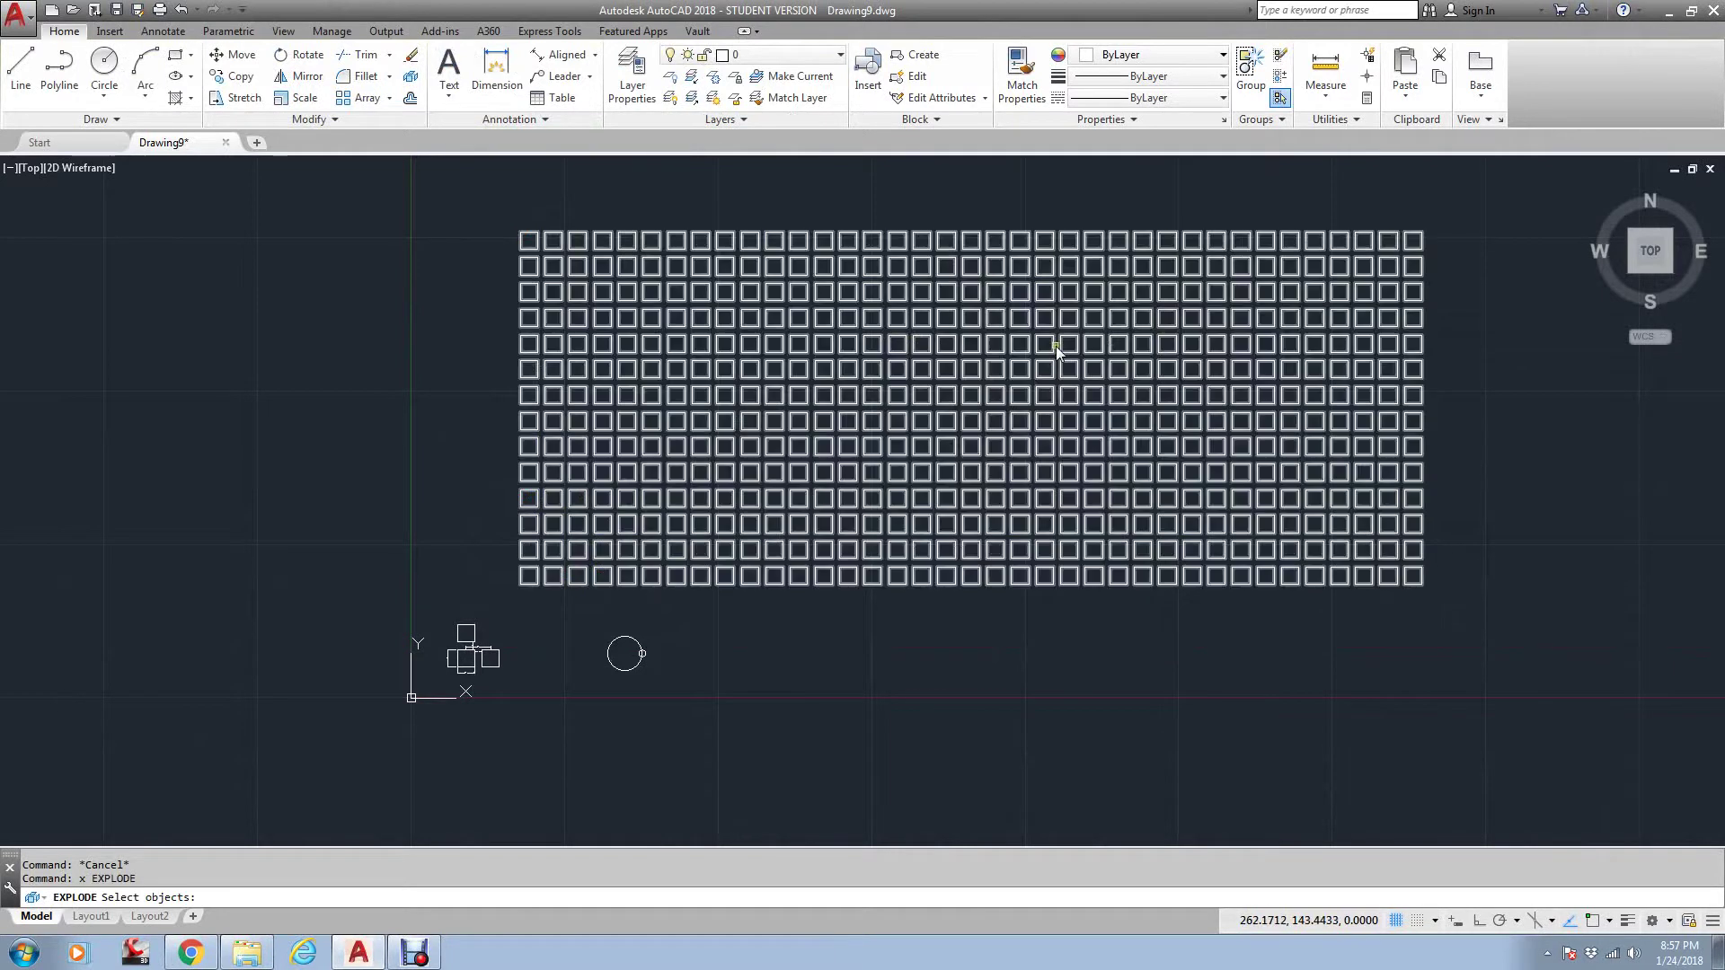
pyautogui.click(1051, 347)
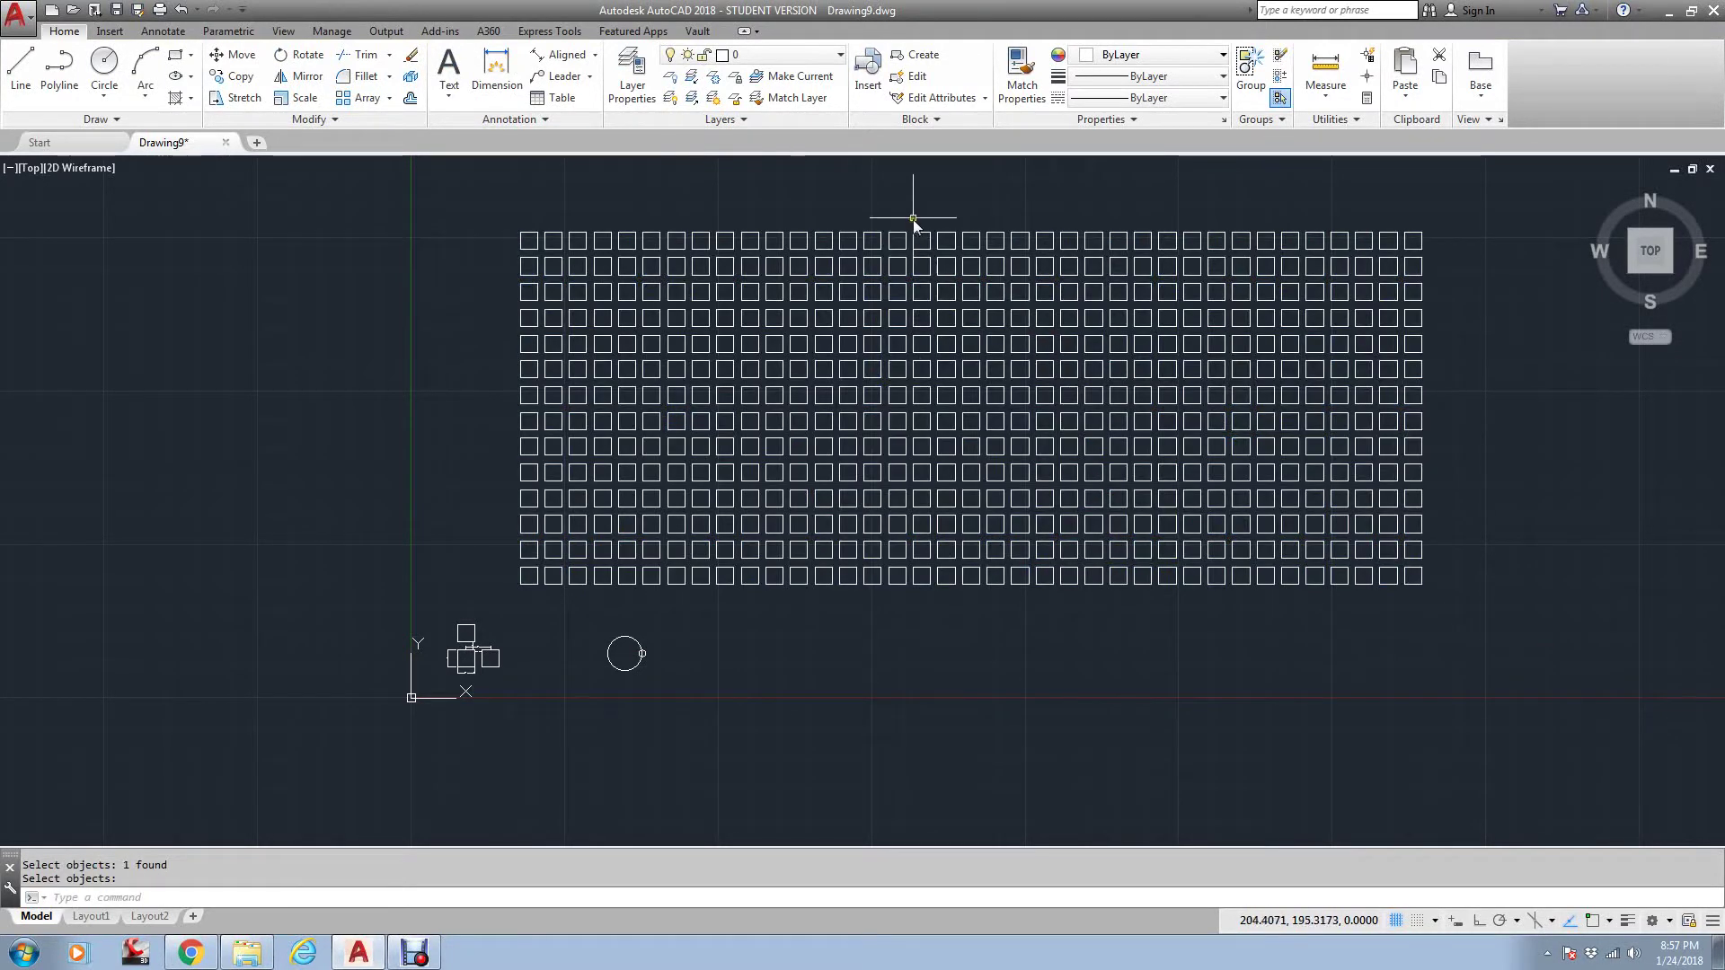
# - Erase four separate rectangular blocks of squares from different areas of the exploded array
pyautogui.click(912, 219)
pyautogui.click(1078, 488)
pyautogui.write('e')
pyautogui.press('Return')
pyautogui.press('Return')
pyautogui.click(832, 600)
pyautogui.click(773, 467)
pyautogui.press('Return')
pyautogui.press('Return')
pyautogui.click(1213, 460)
pyautogui.click(1159, 382)
pyautogui.press('Return')
pyautogui.press('Return')
pyautogui.click(797, 327)
pyautogui.click(719, 430)
pyautogui.press('Return')
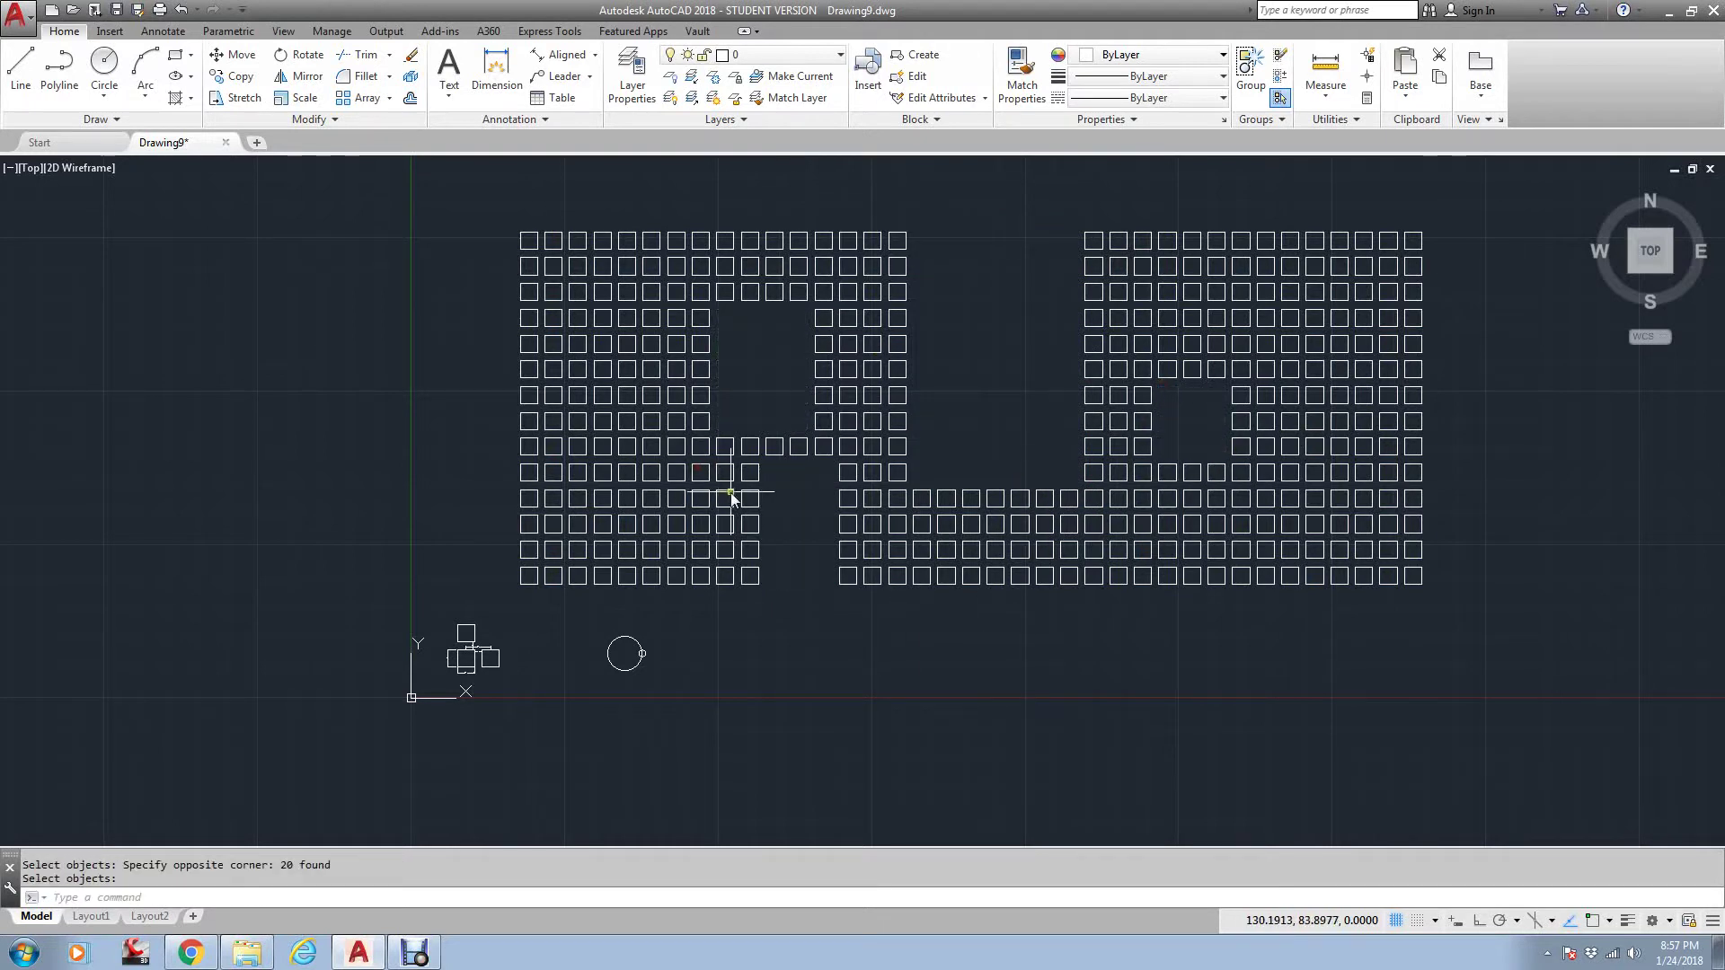
# - Undo the four erasures, the explode and the last row-count edit of the array
pyautogui.write('u')
pyautogui.press('Return')
pyautogui.press('Return')
pyautogui.press('Return')
pyautogui.press('Return')
pyautogui.press('Return')
pyautogui.press('Return')
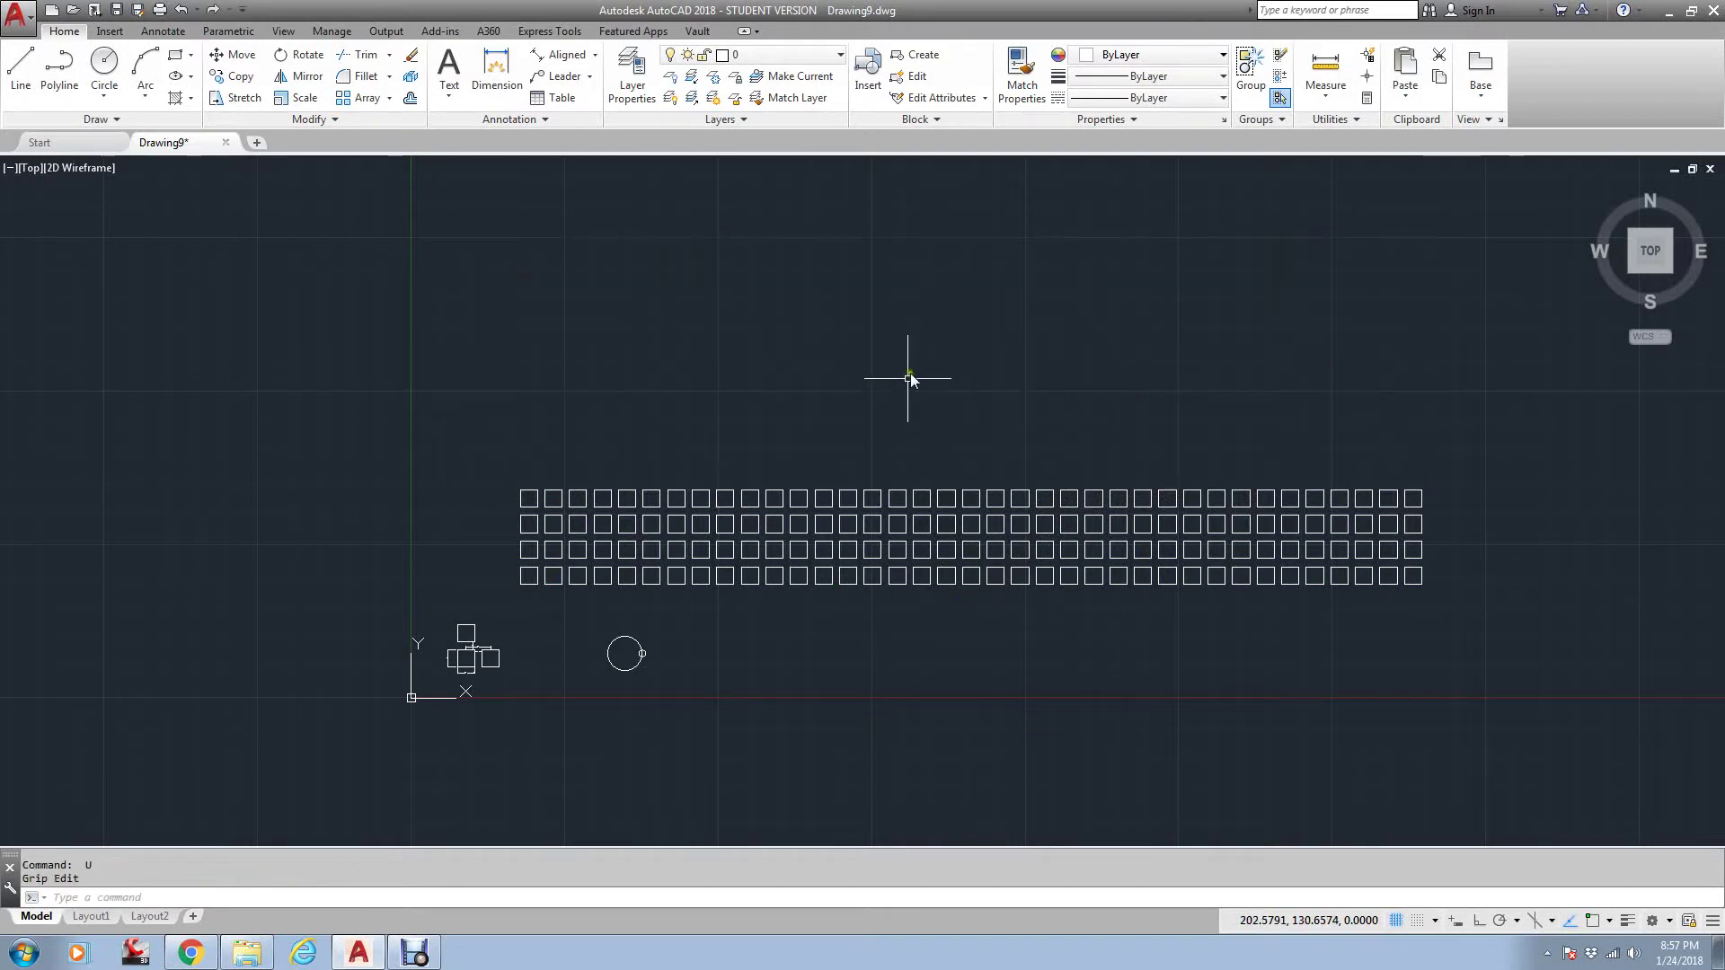
# - Reduce the rectangular array to 11 columns with its column-count grip
pyautogui.click(887, 495)
pyautogui.scroll(-2, 887, 495)
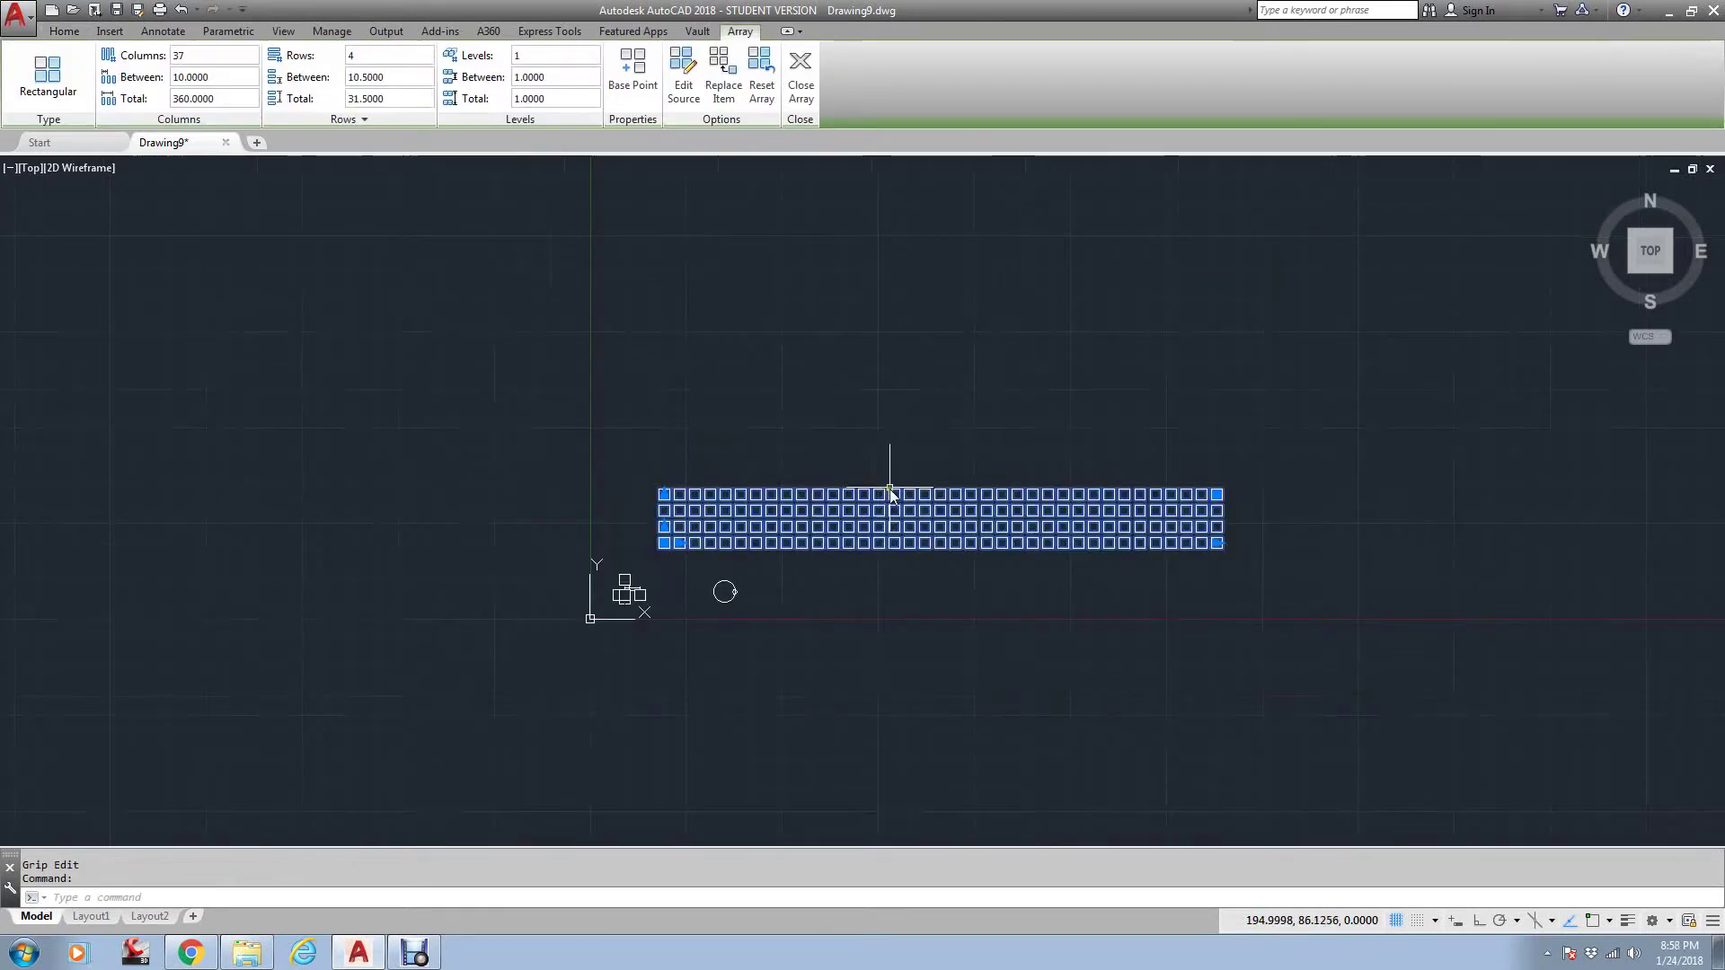
pyautogui.scroll(2, 1182, 544)
pyautogui.click(1249, 558)
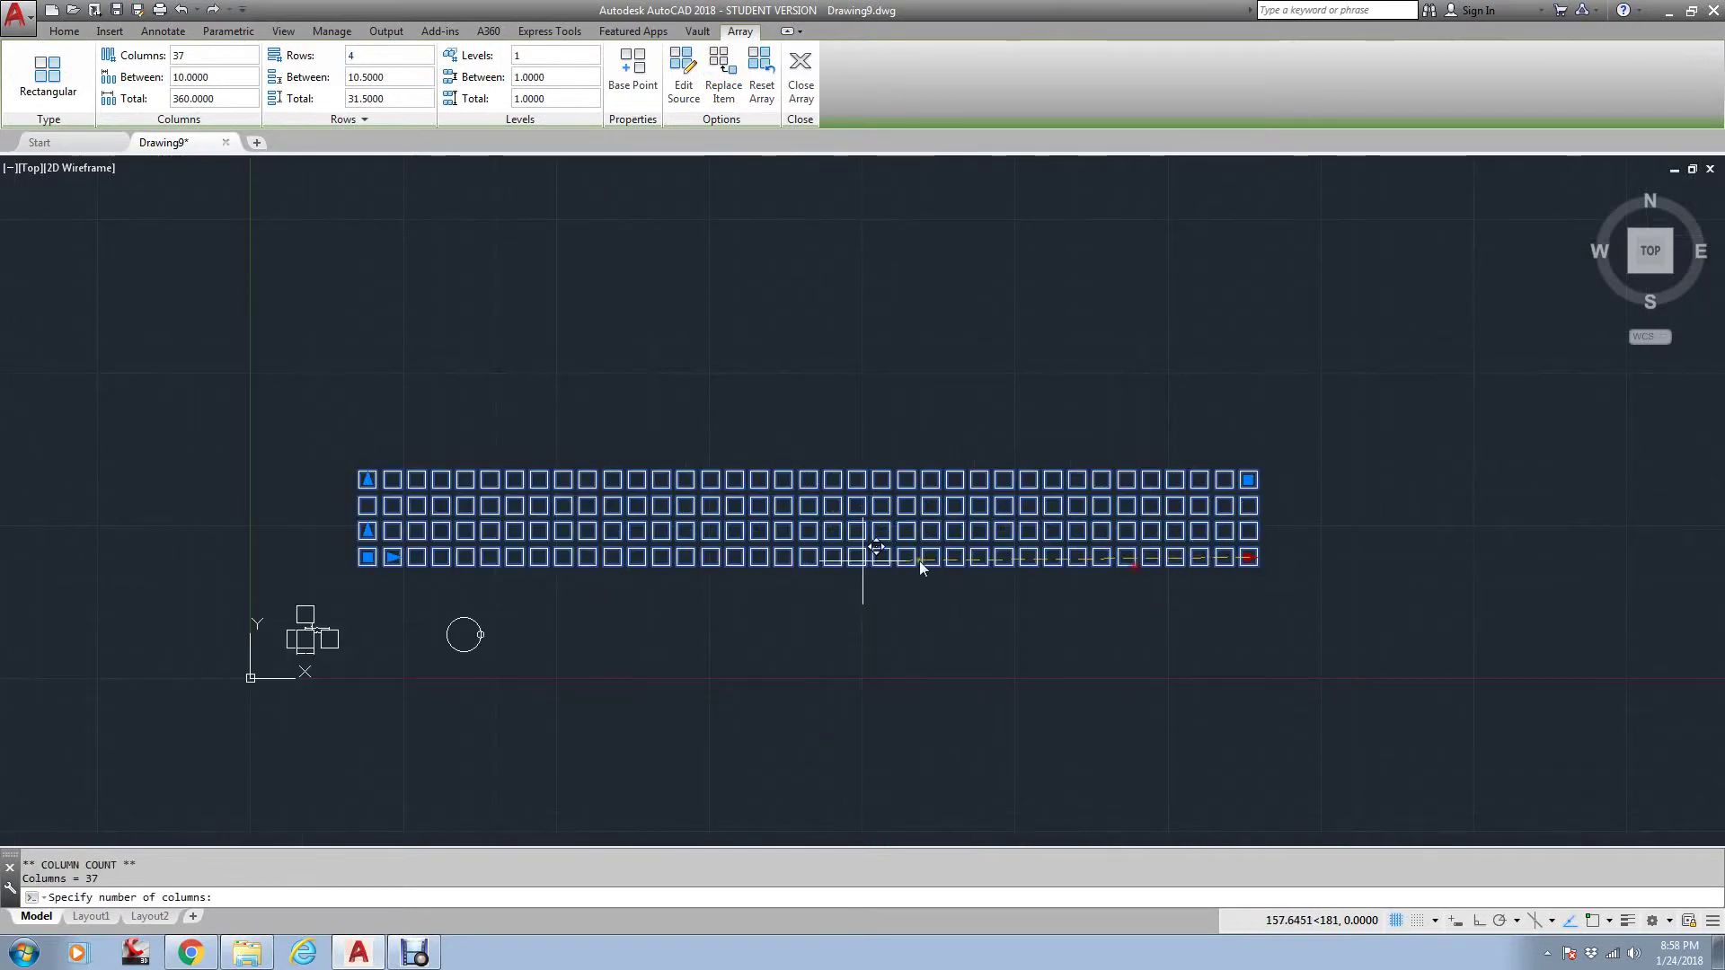
pyautogui.moveTo(483, 615); pyautogui.dragTo(804, 473, button='middle')
pyautogui.scroll(4, 791, 460)
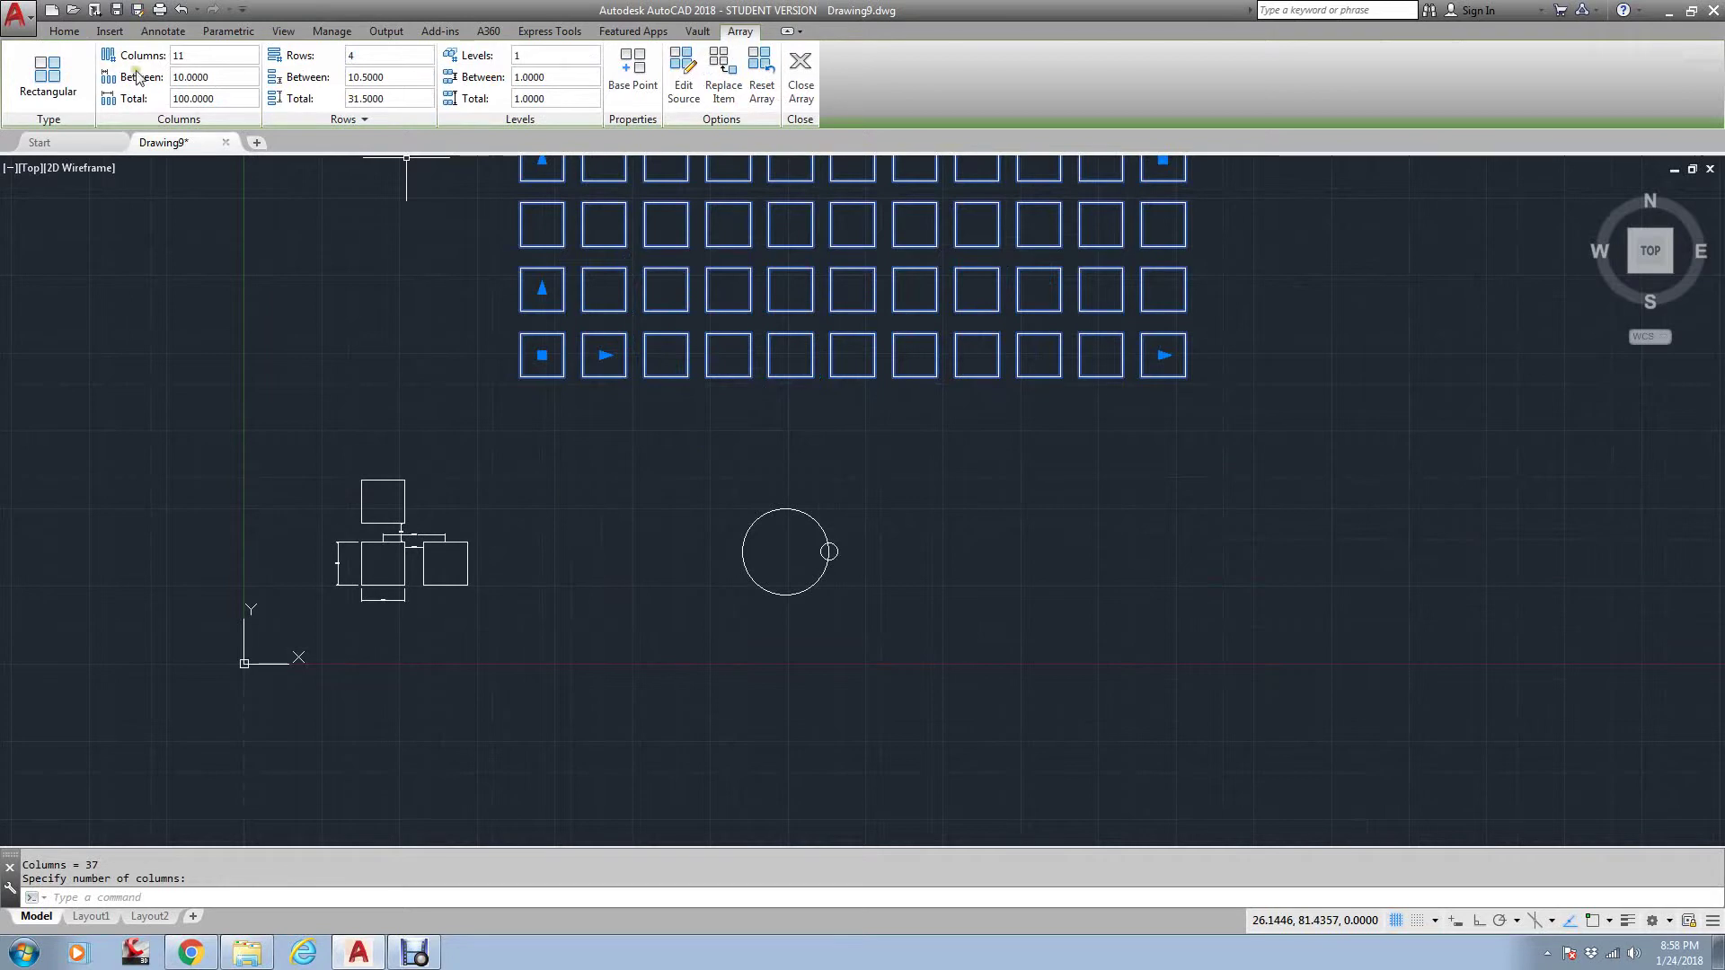
# - Try a polar array of the still-selected rectangular array about the center of the large circle
pyautogui.click(63, 30)
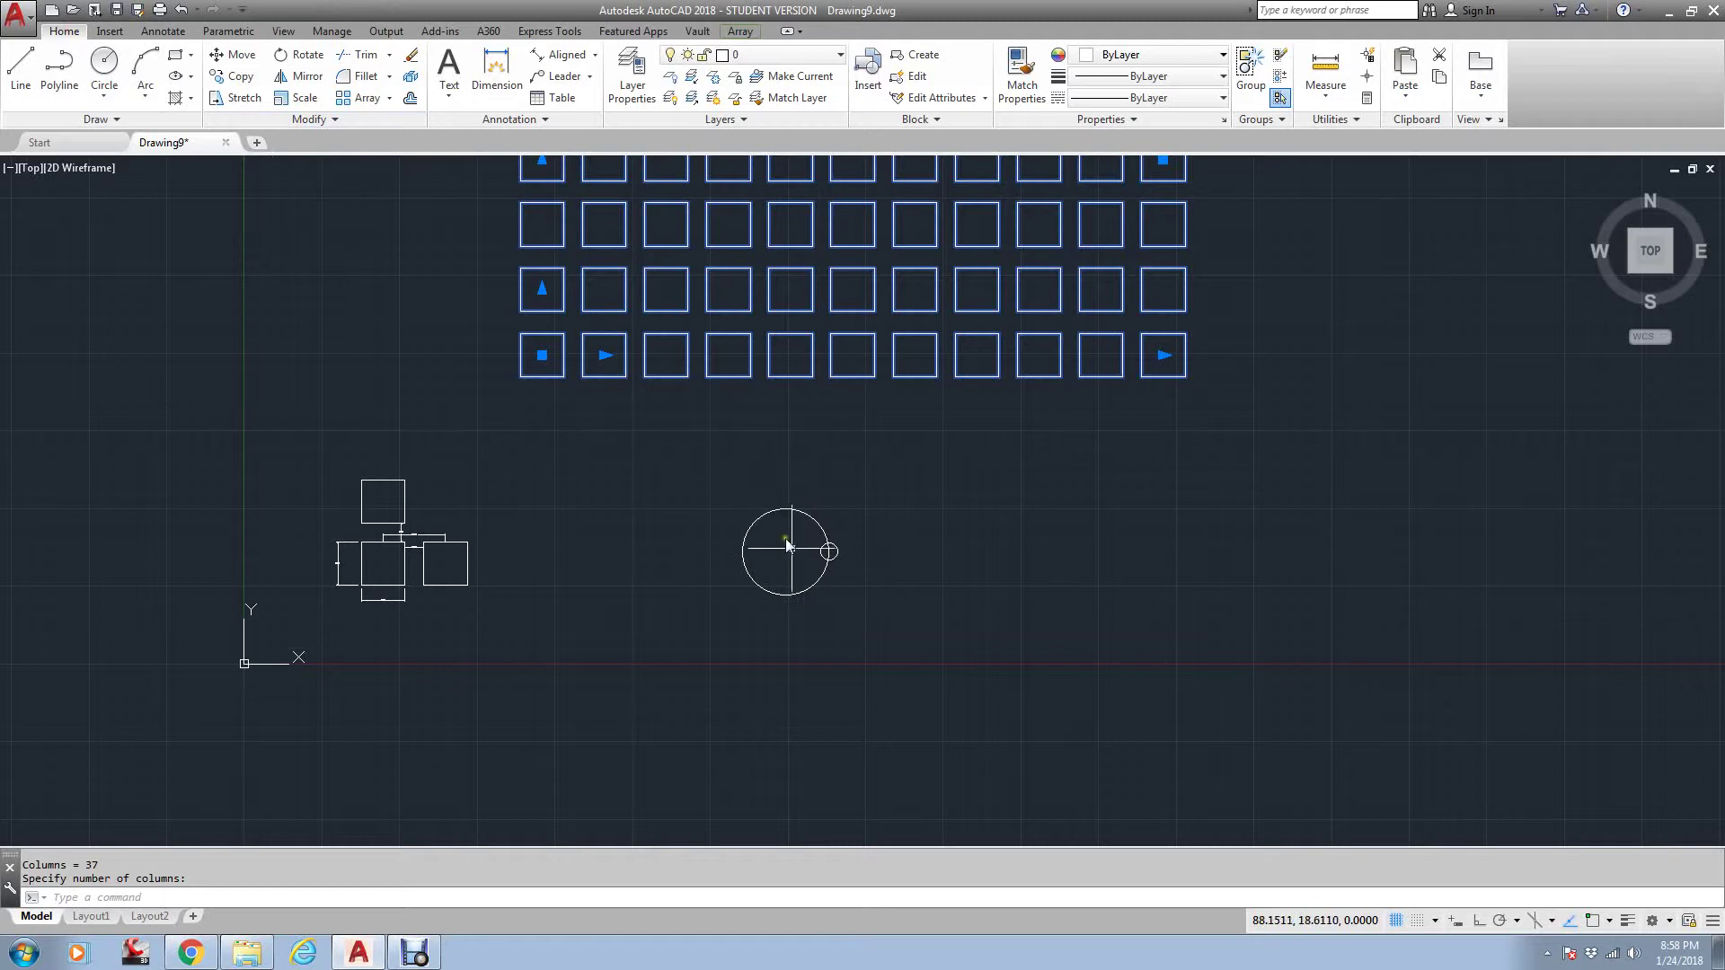
pyautogui.scroll(4, 822, 549)
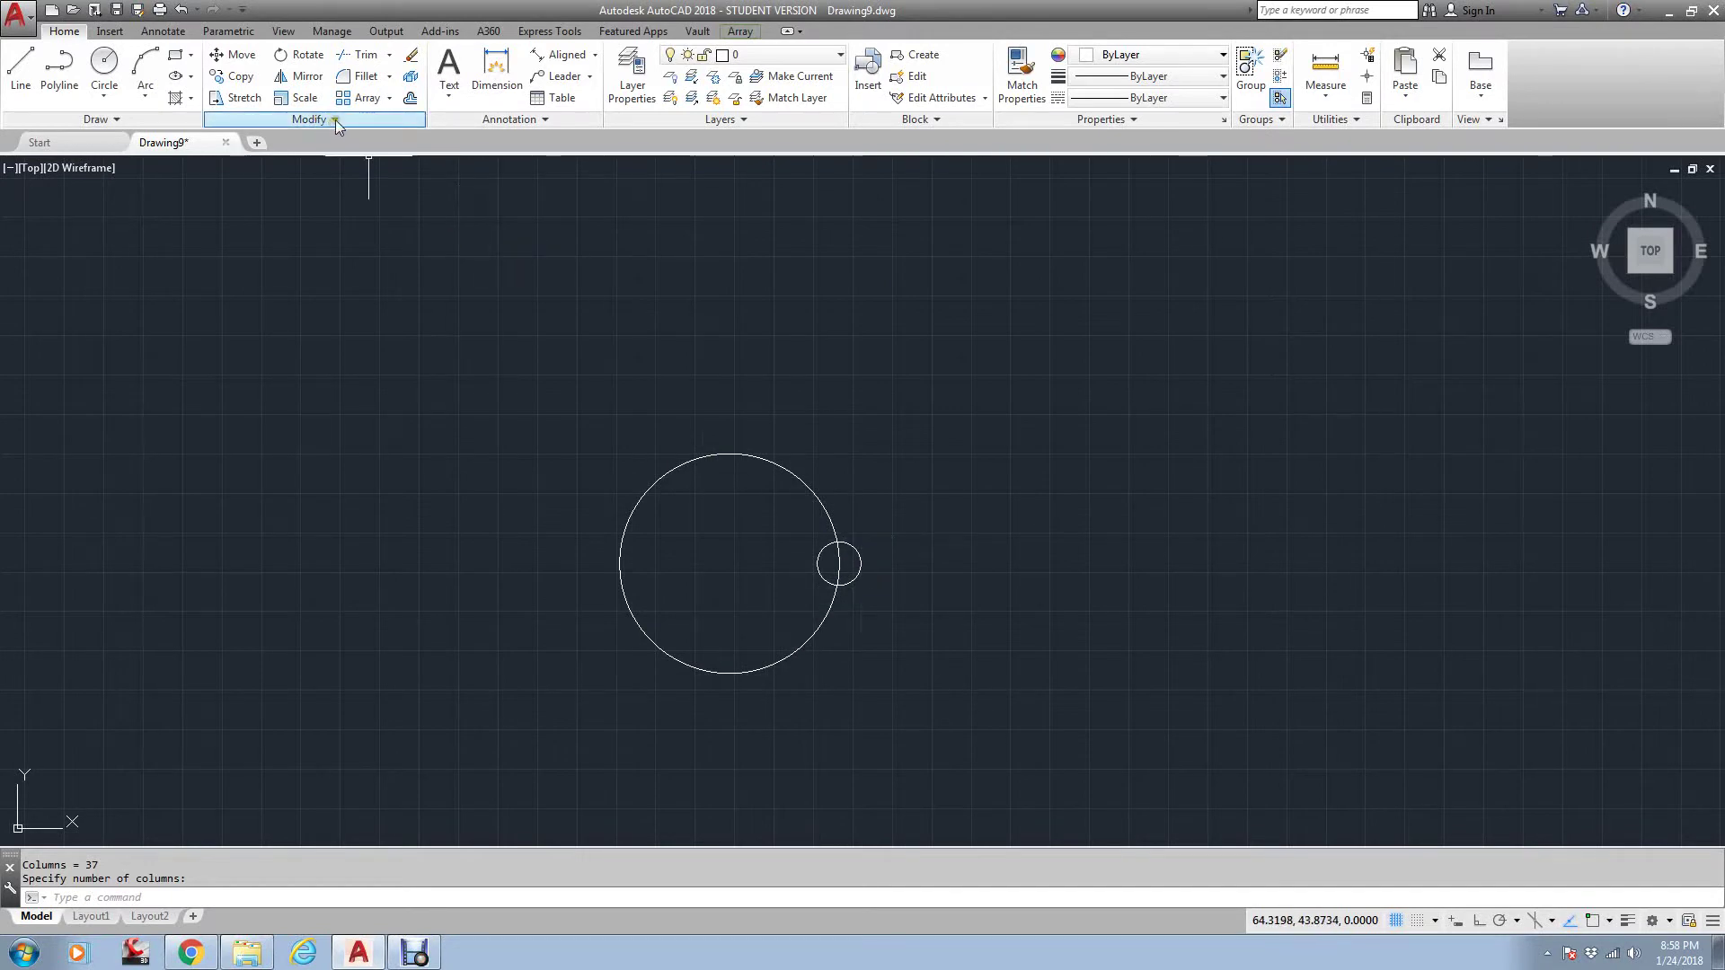
pyautogui.click(389, 97)
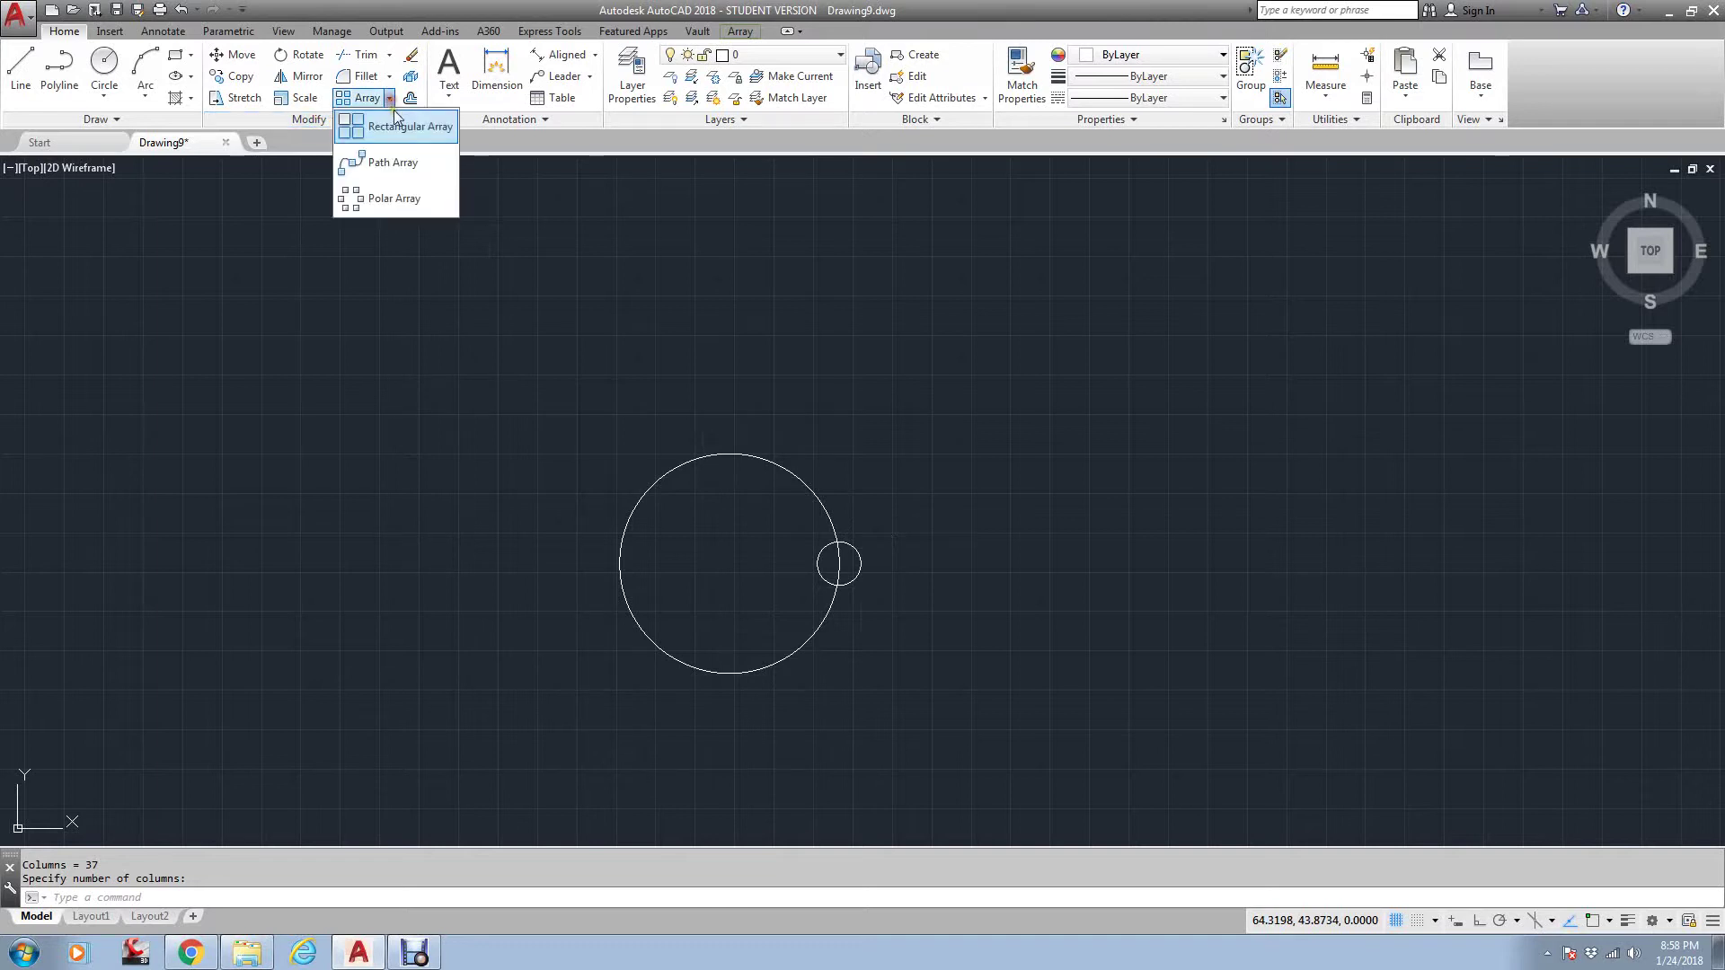
pyautogui.click(401, 199)
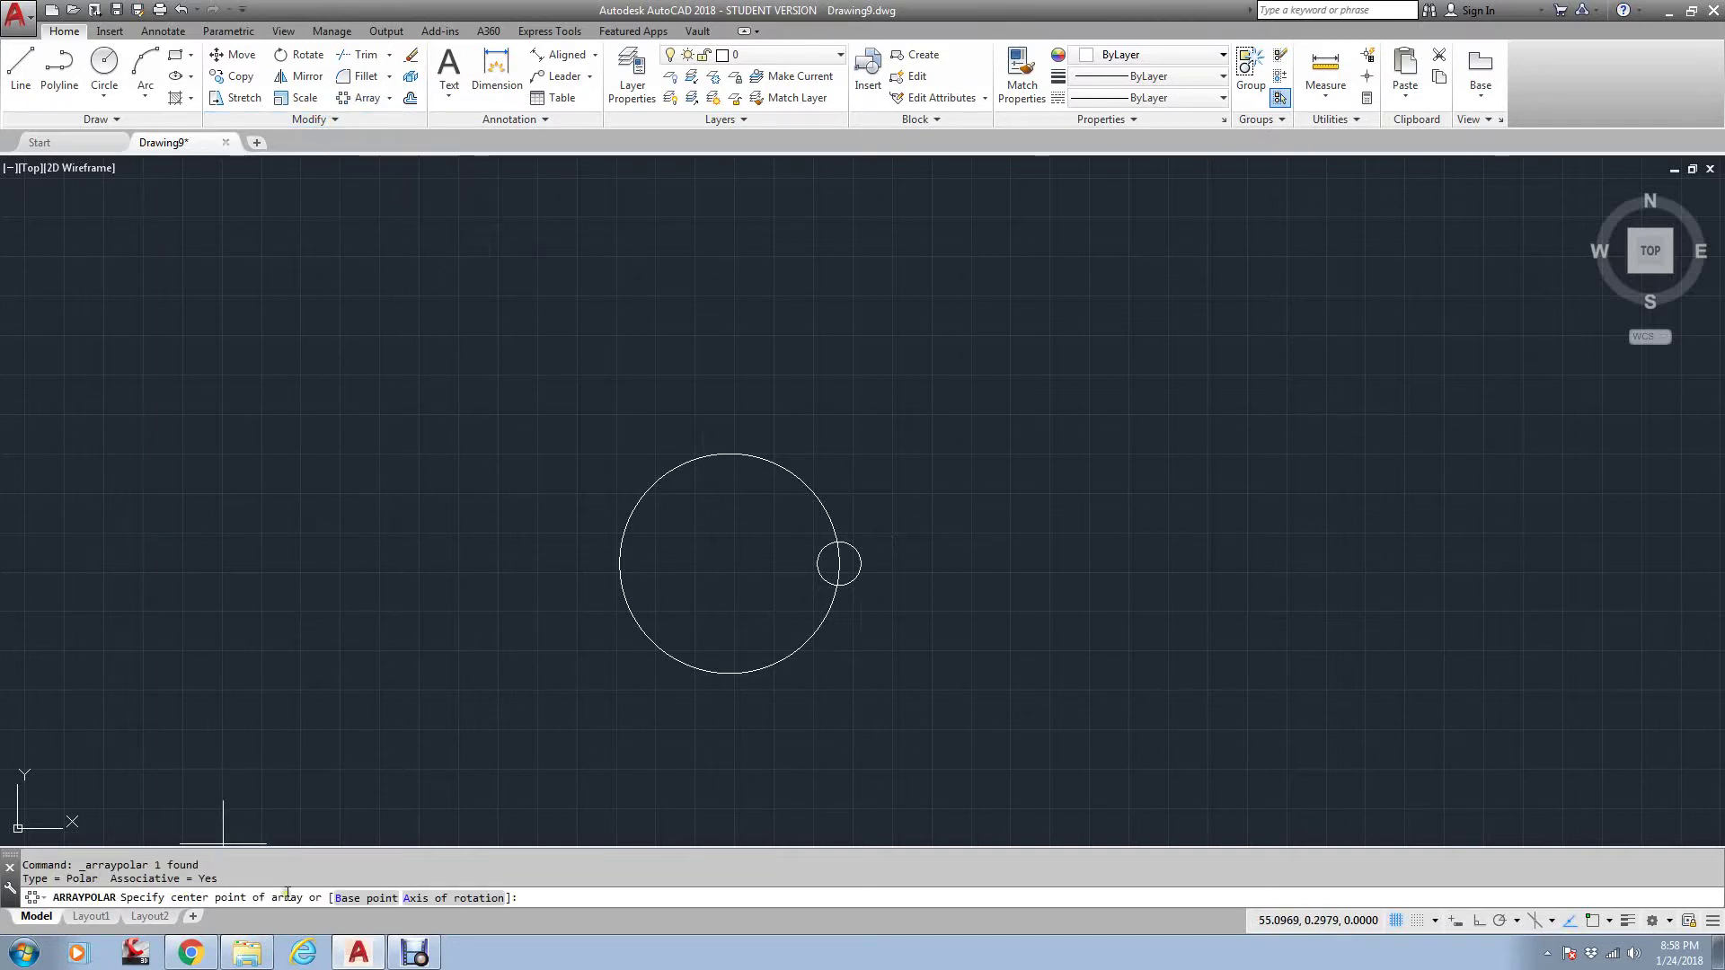
pyautogui.write('cen')
pyautogui.press('Return')
pyautogui.click(763, 674)
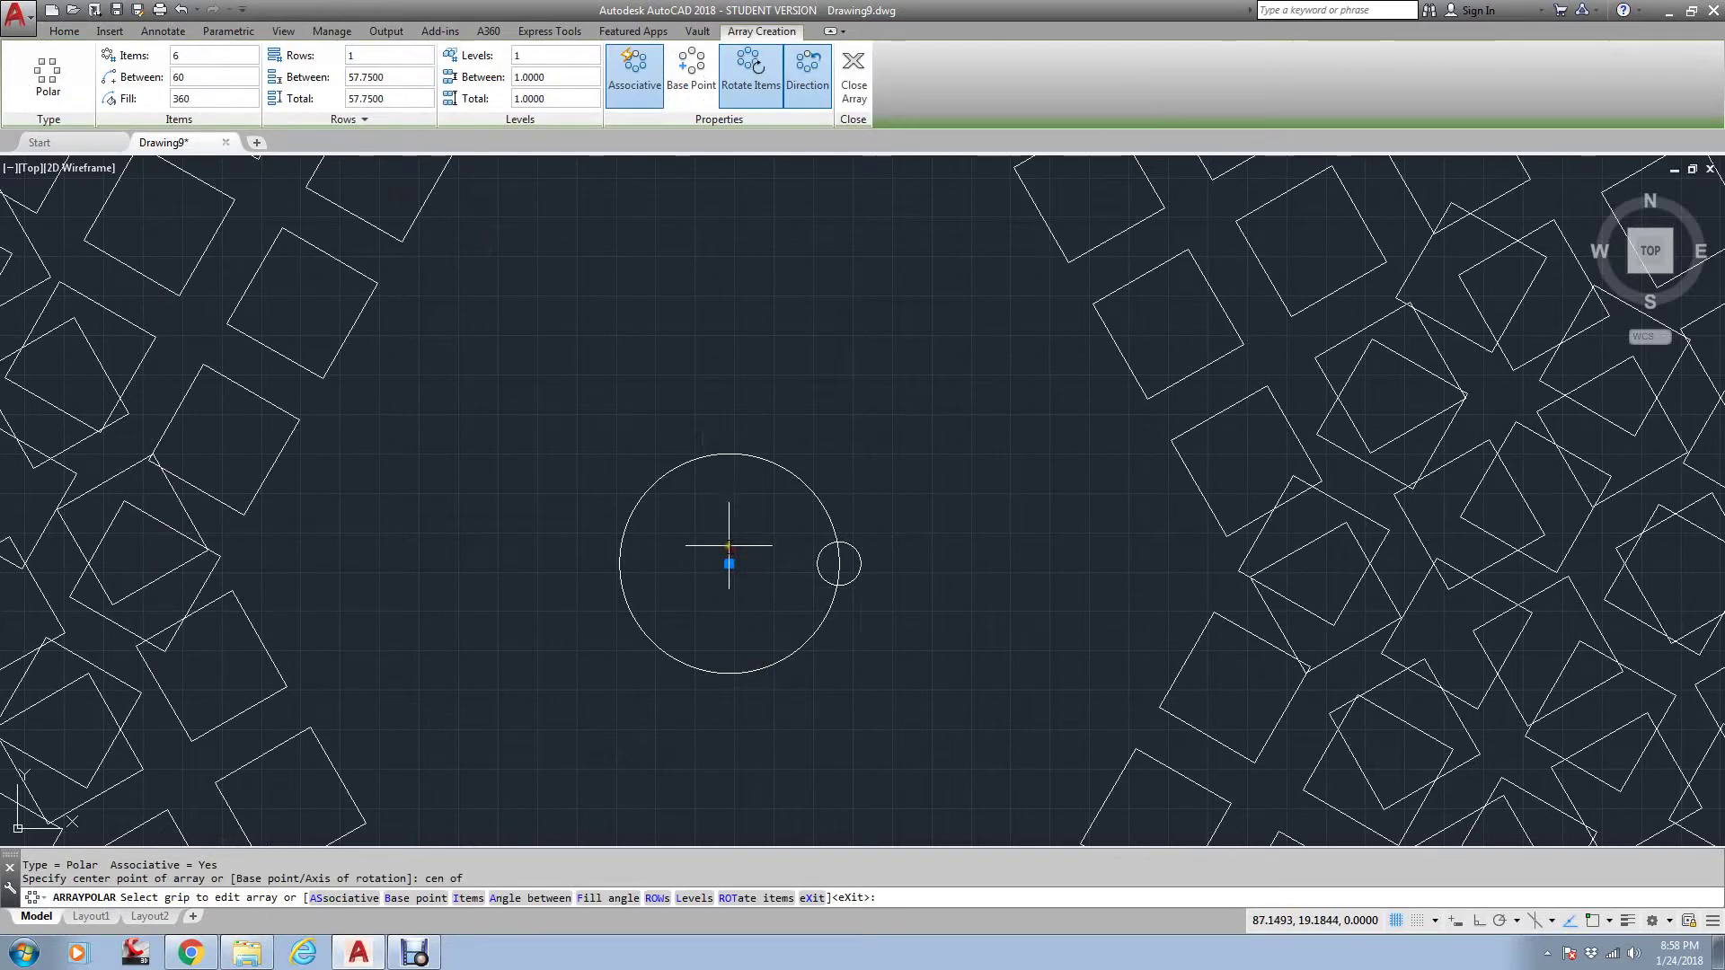
pyautogui.press('Escape')
pyautogui.press('Escape')
pyautogui.scroll(-8, 786, 538)
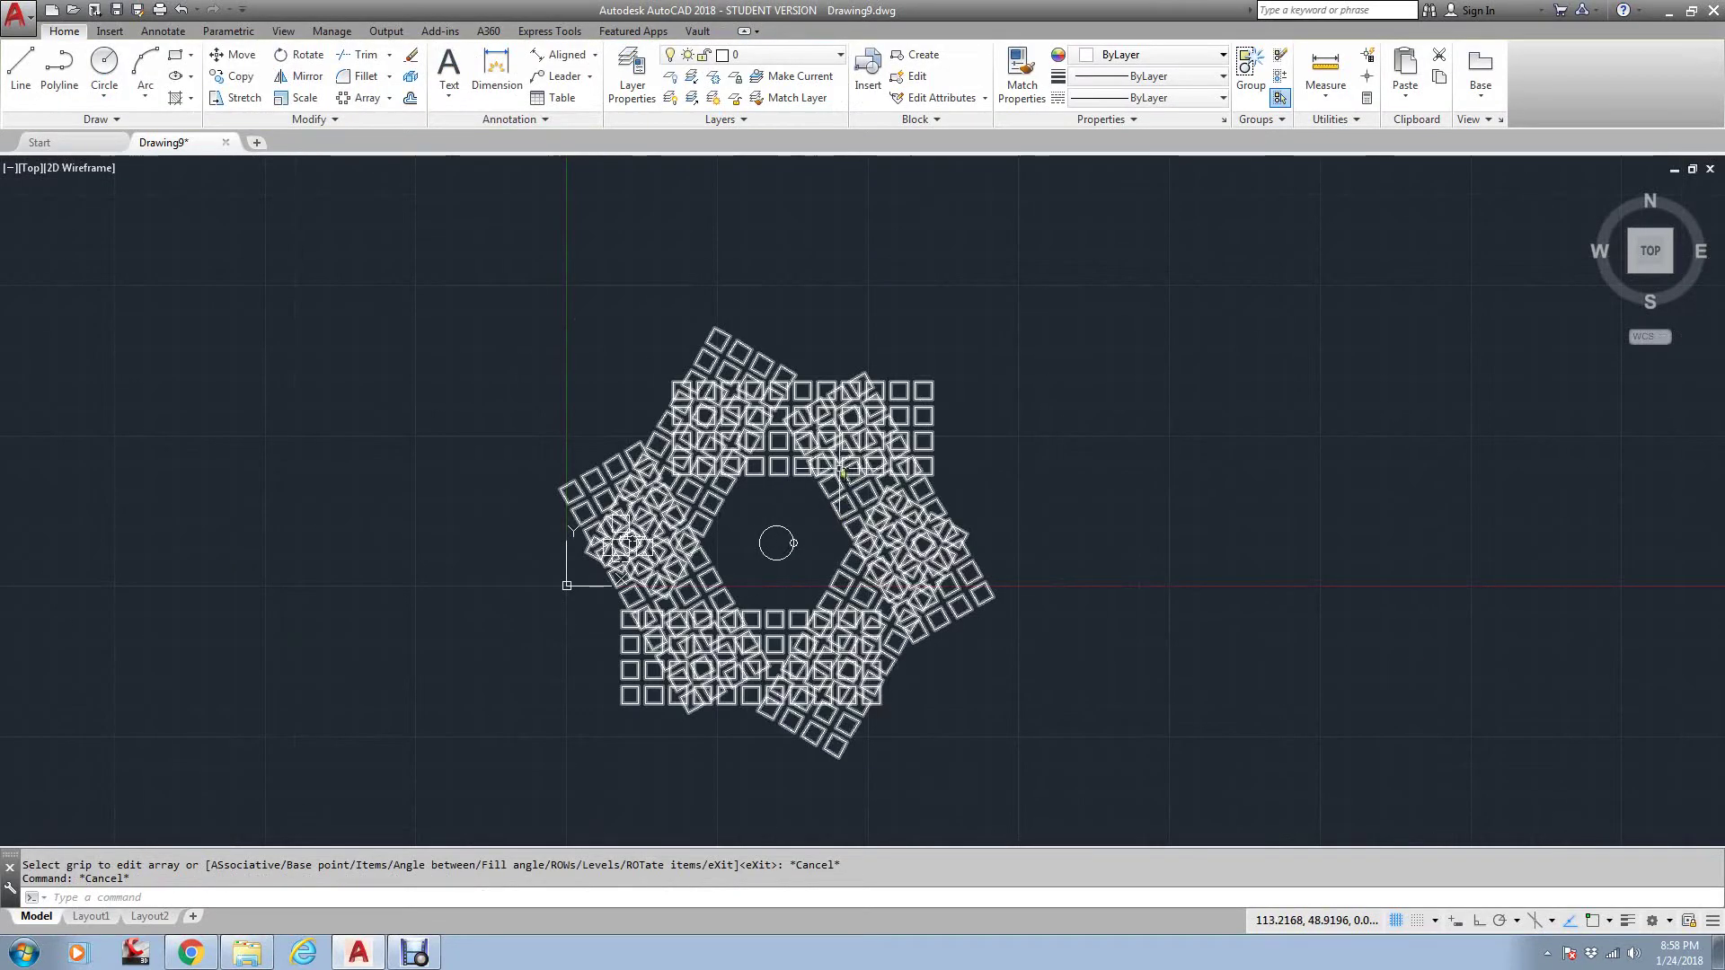
# - Erase the polar array made from the rectangular array of squares
pyautogui.write('e')
pyautogui.press('Return')
pyautogui.click(778, 472)
pyautogui.press('Return')
pyautogui.scroll(5, 808, 487)
pyautogui.scroll(2, 810, 481)
pyautogui.moveTo(563, 438); pyautogui.dragTo(687, 281, button='middle')
pyautogui.press('Escape')
pyautogui.press('Escape')
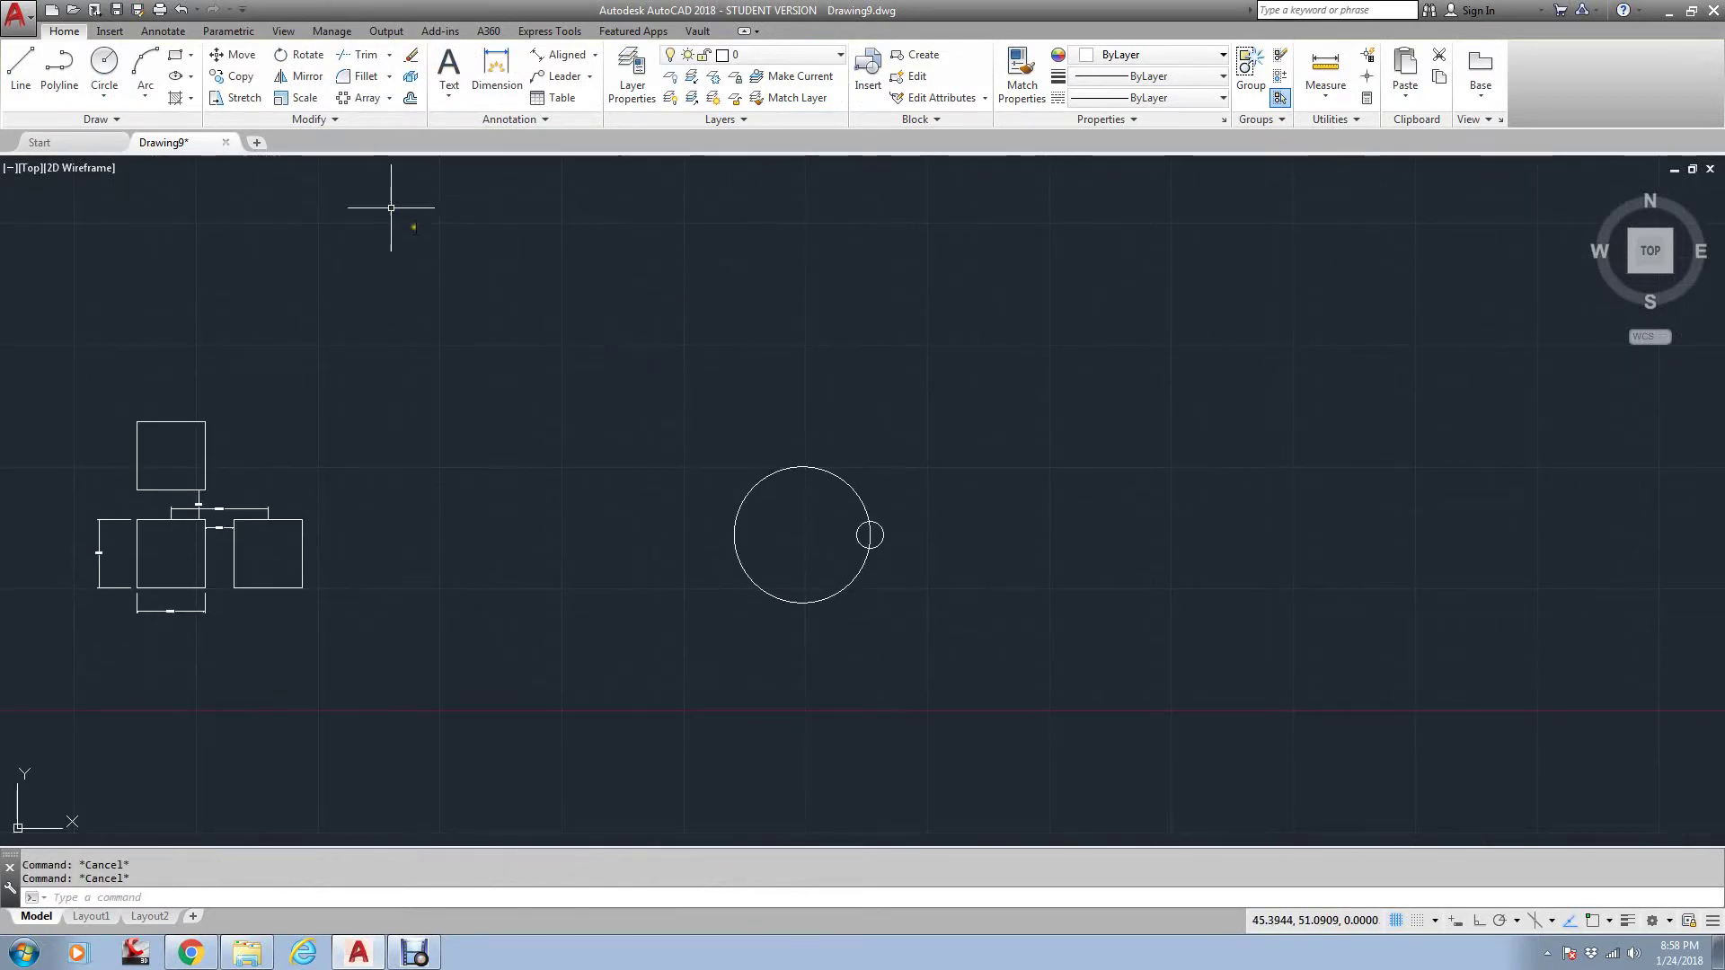
# - Create a polar array of the small circle about the center of the large circle, with 6 items
pyautogui.click(388, 97)
pyautogui.click(394, 198)
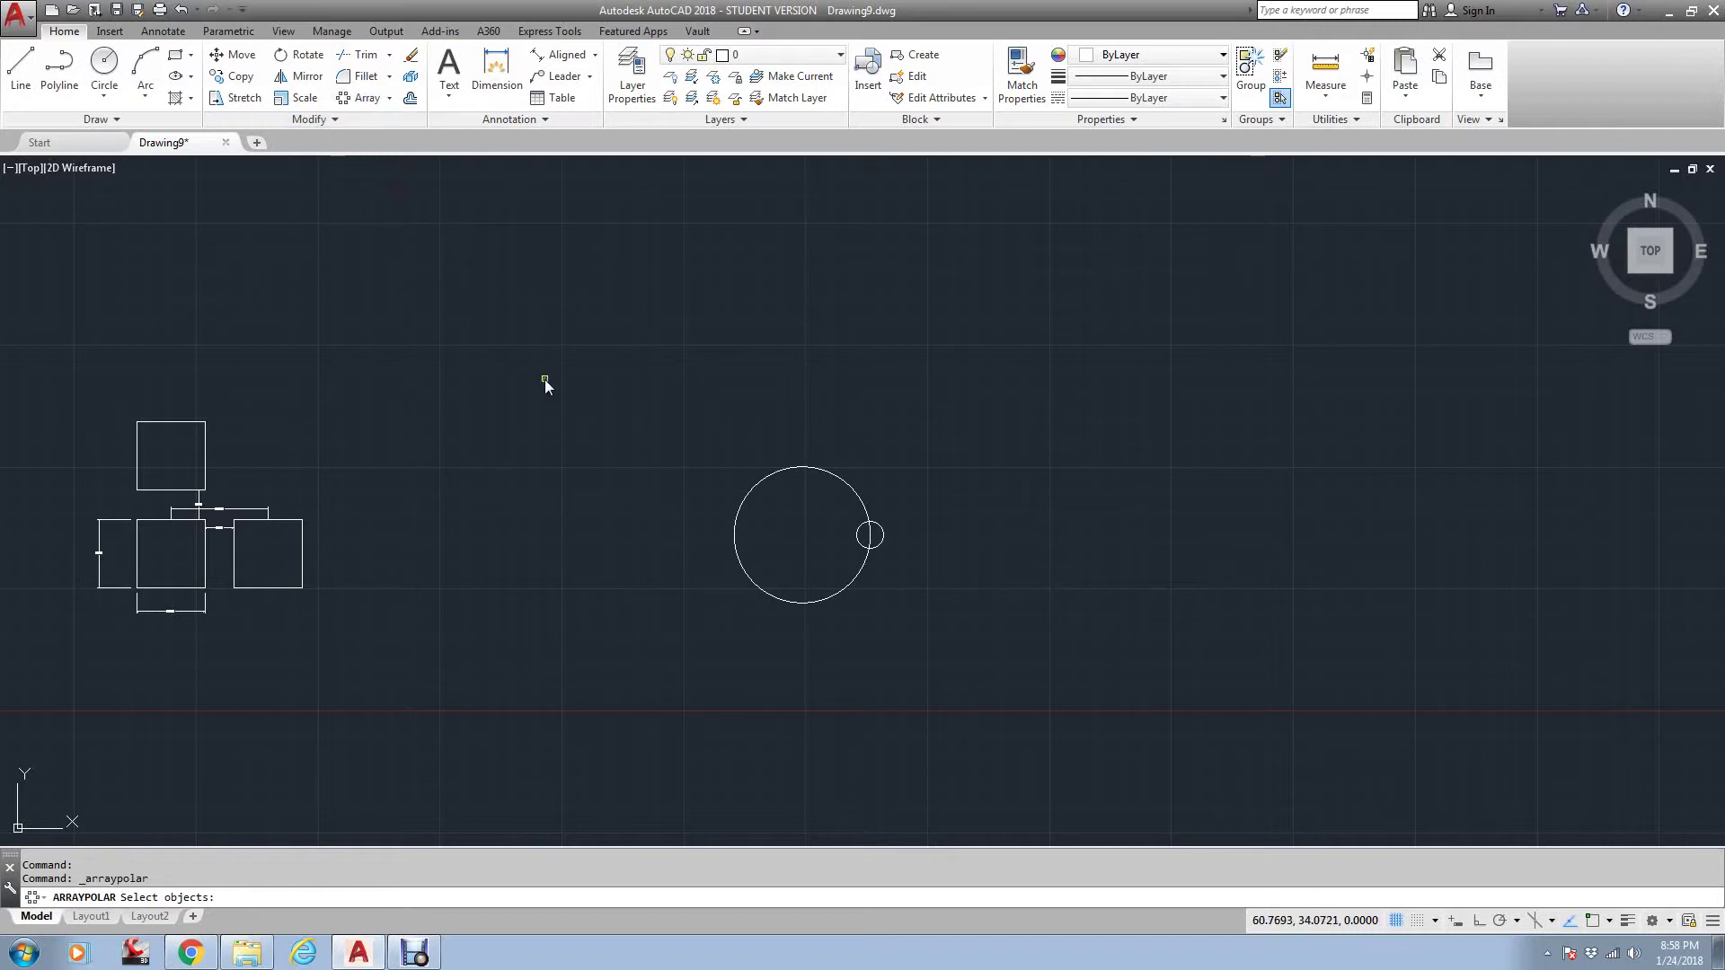
pyautogui.click(882, 536)
pyautogui.press('Return')
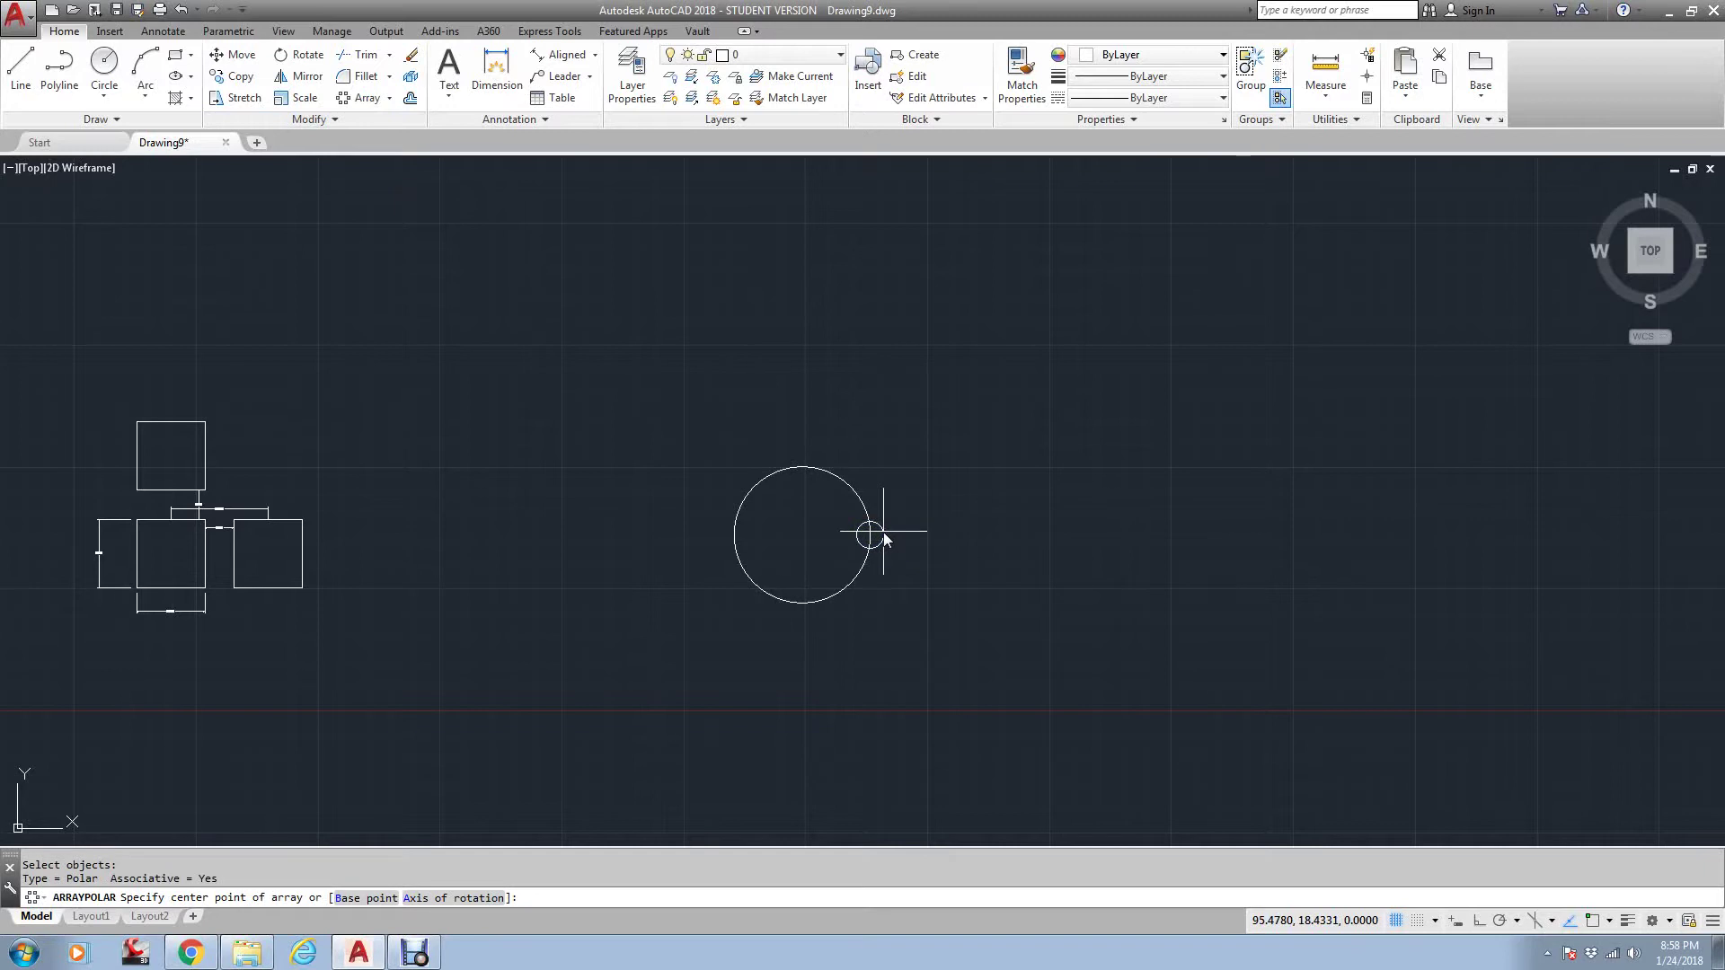
pyautogui.write('cen')
pyautogui.press('Return')
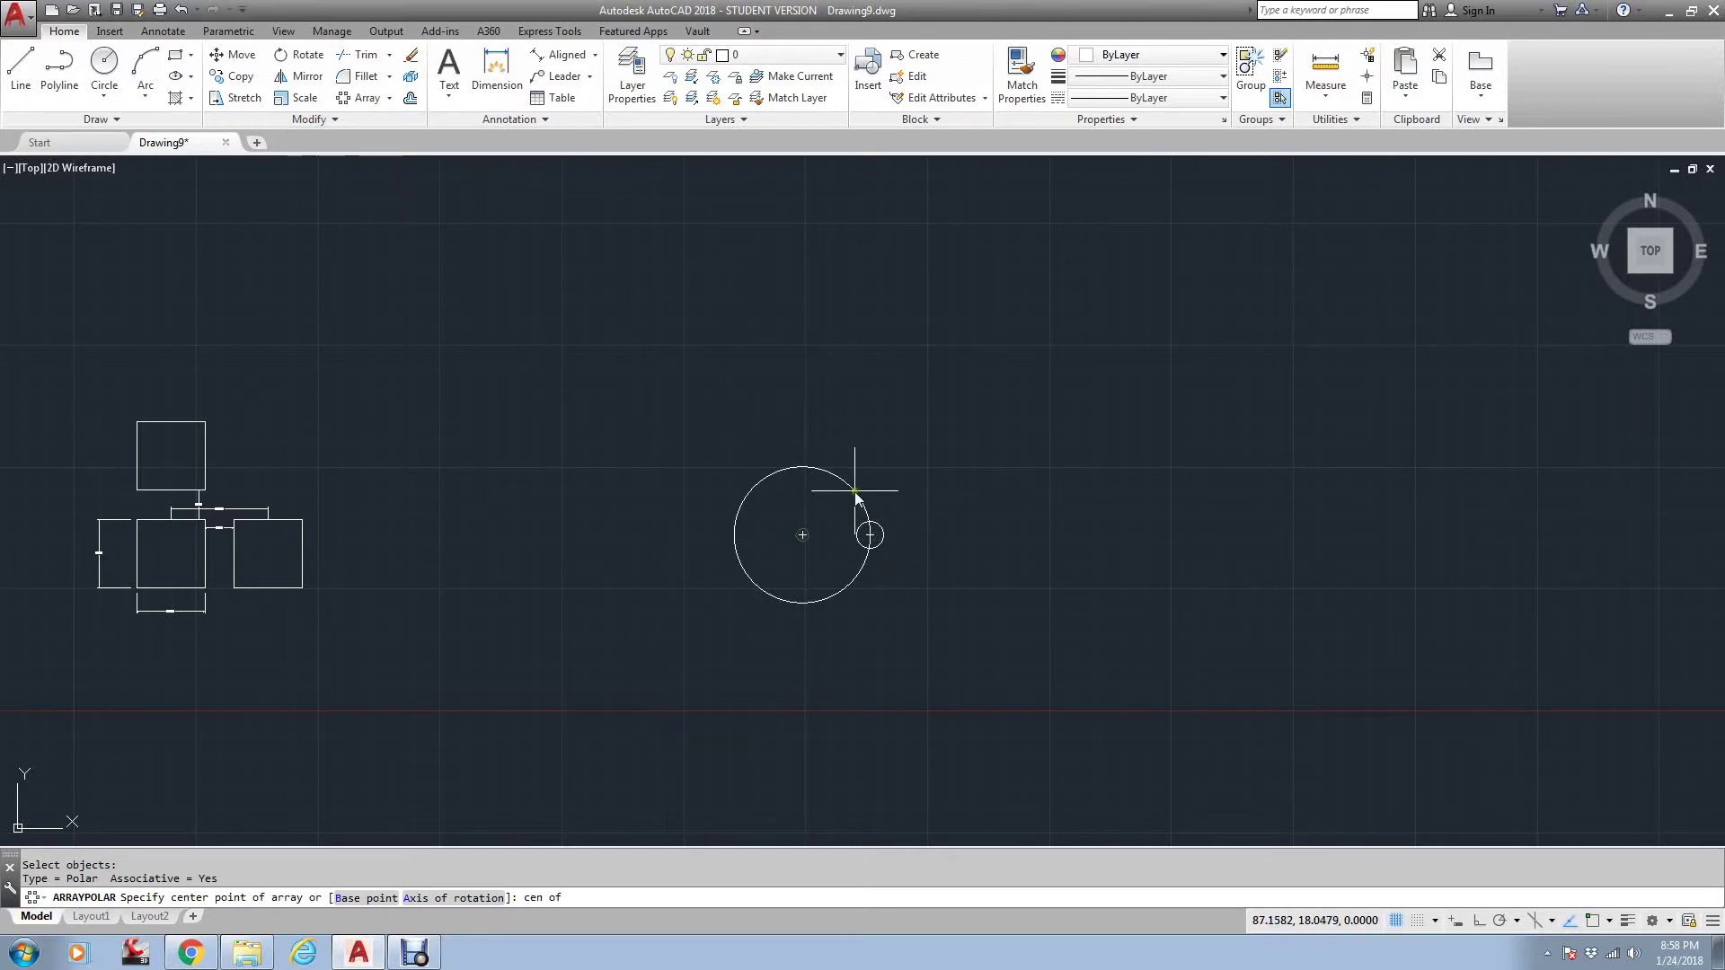
pyautogui.click(804, 537)
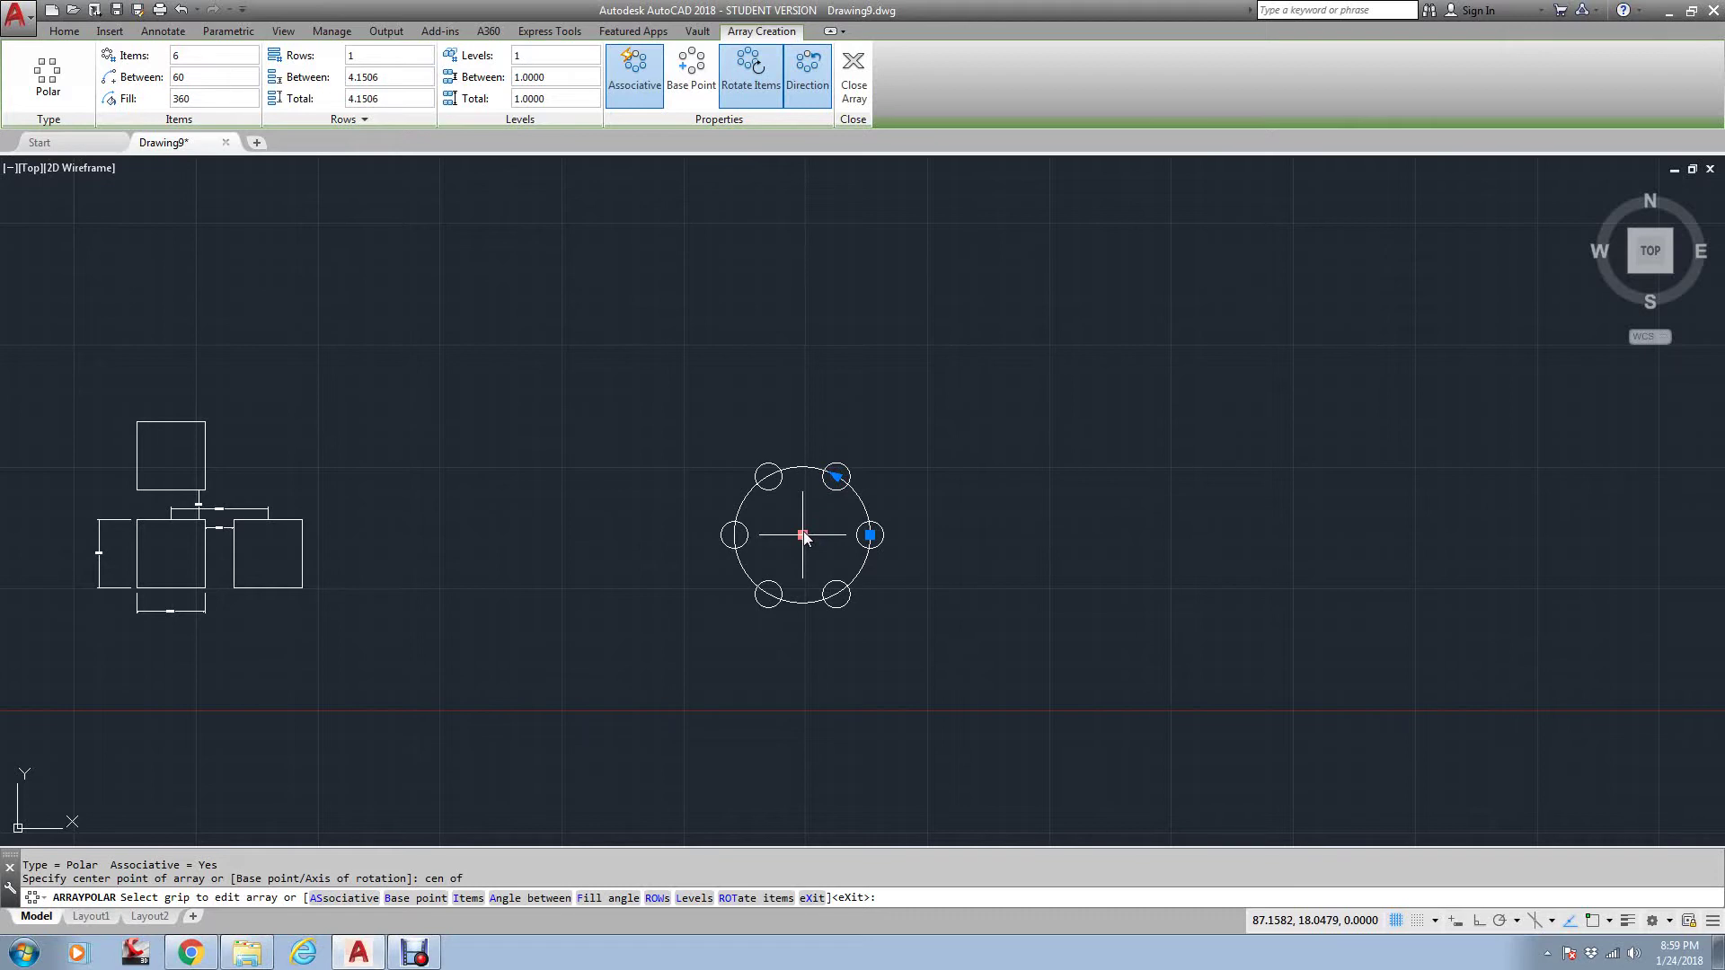
# - Try item counts of 9 and 4 for the polar array of small circles
pyautogui.click(469, 899)
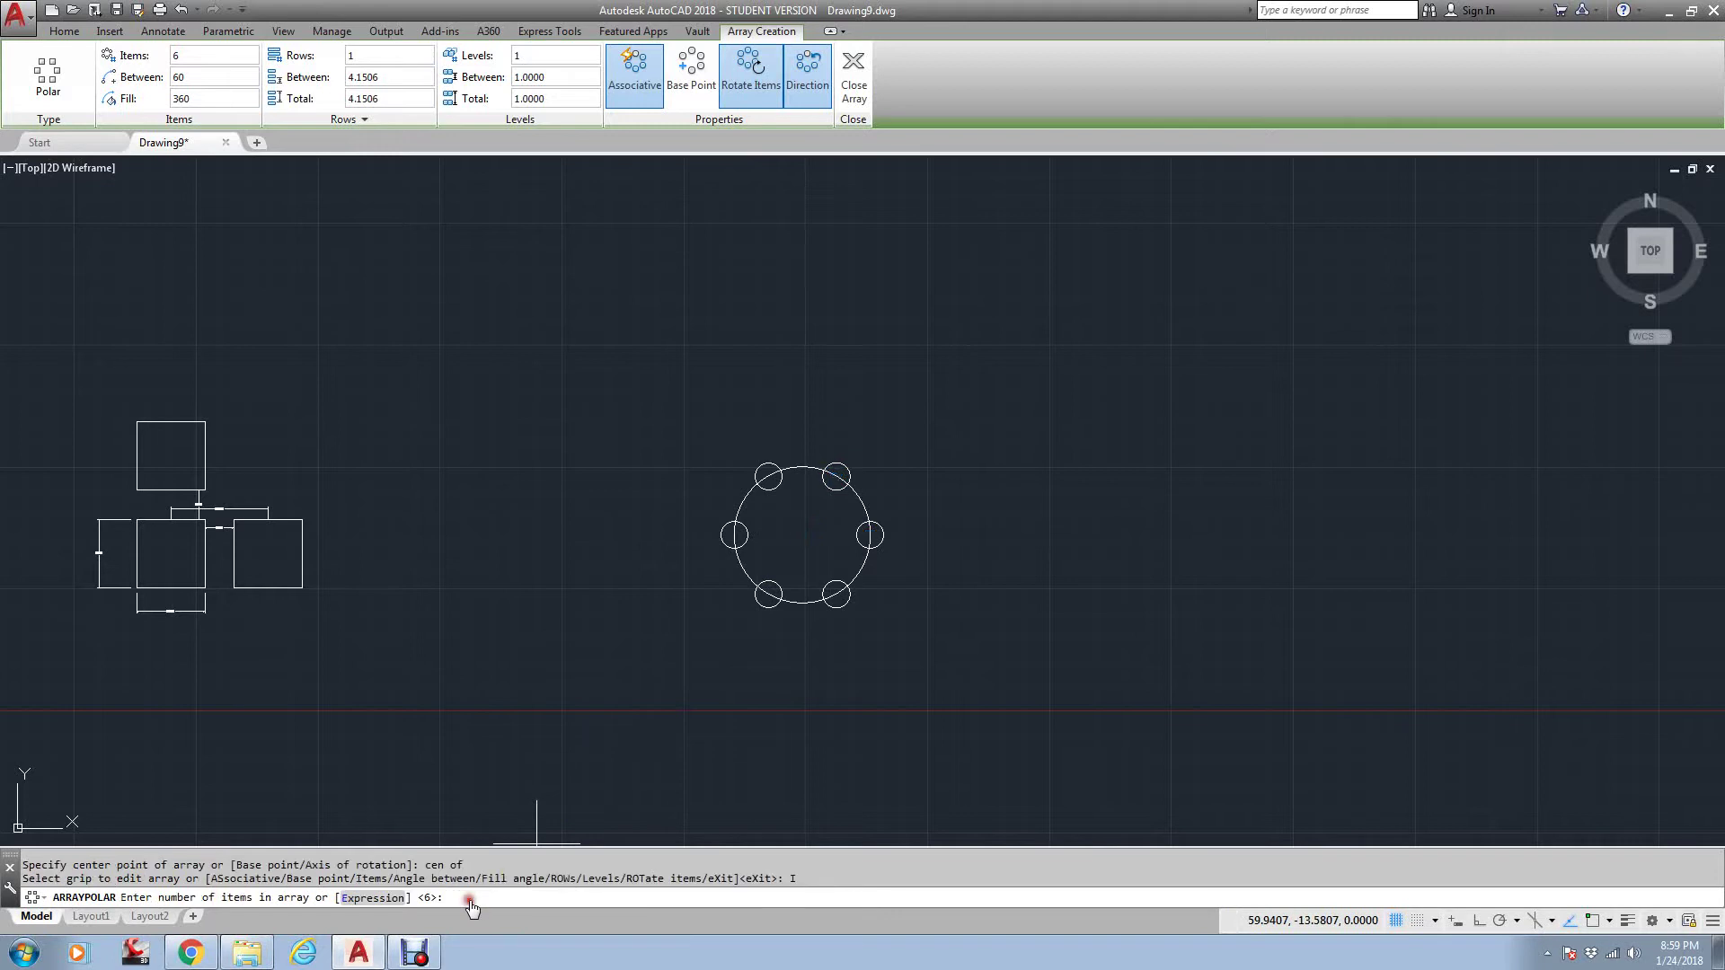
pyautogui.write('9')
pyautogui.press('Return')
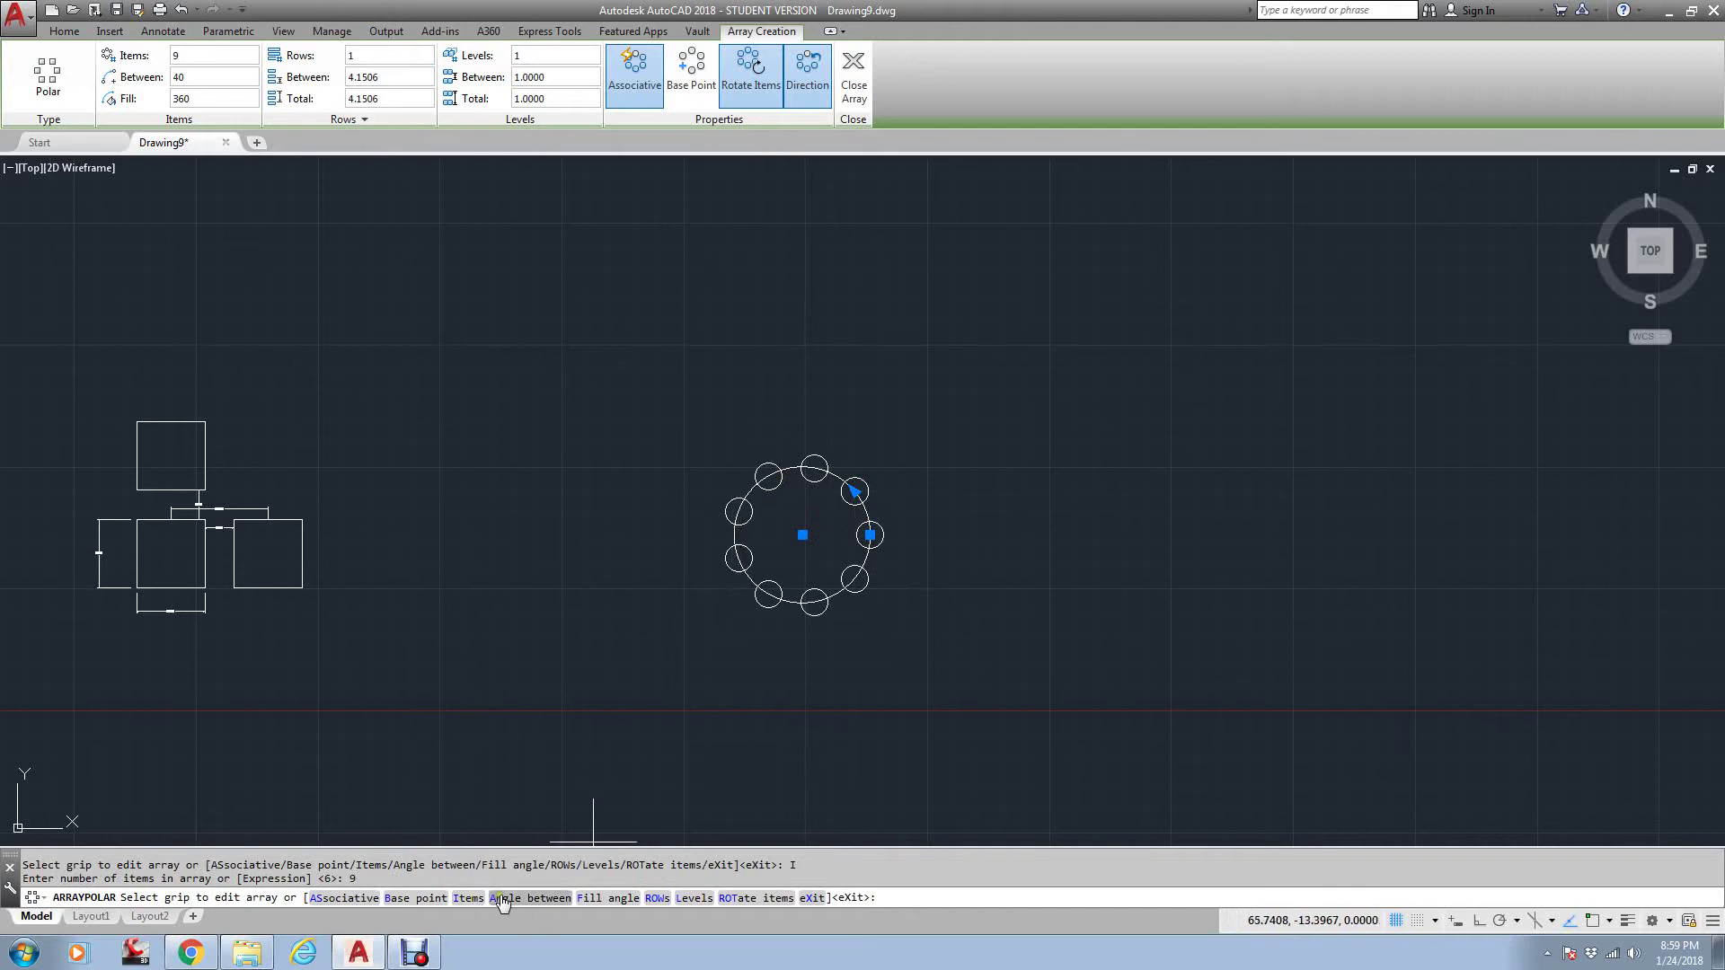
pyautogui.click(471, 898)
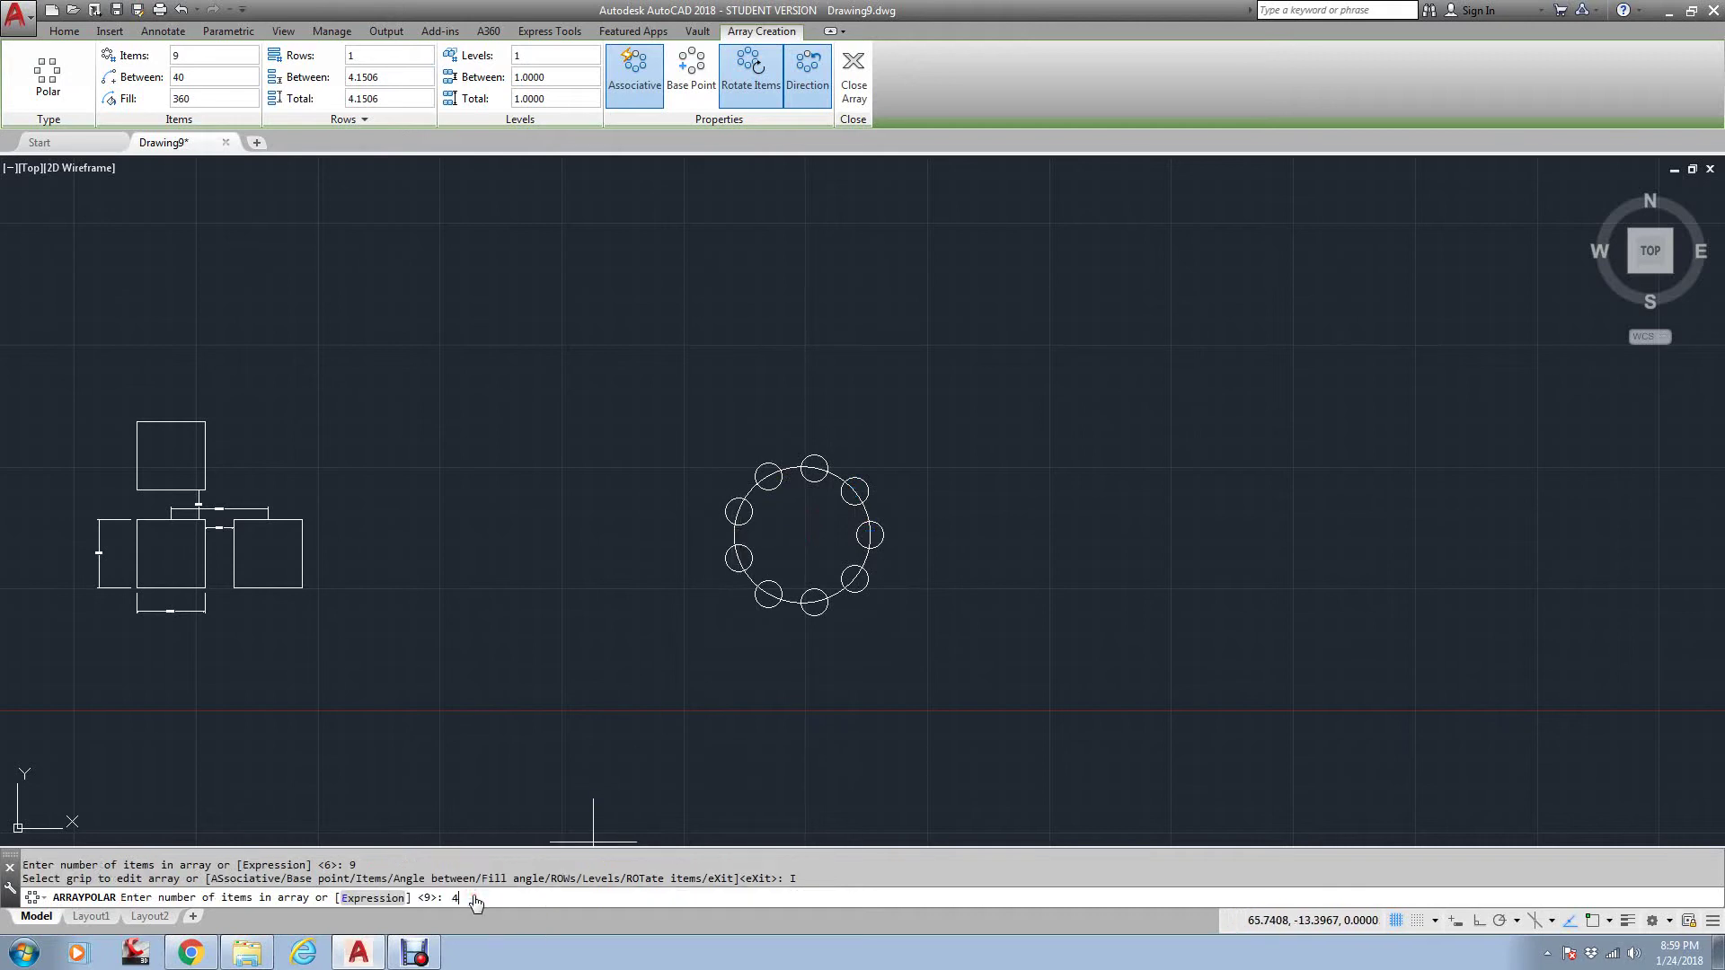
pyautogui.write('4')
pyautogui.press('Return')
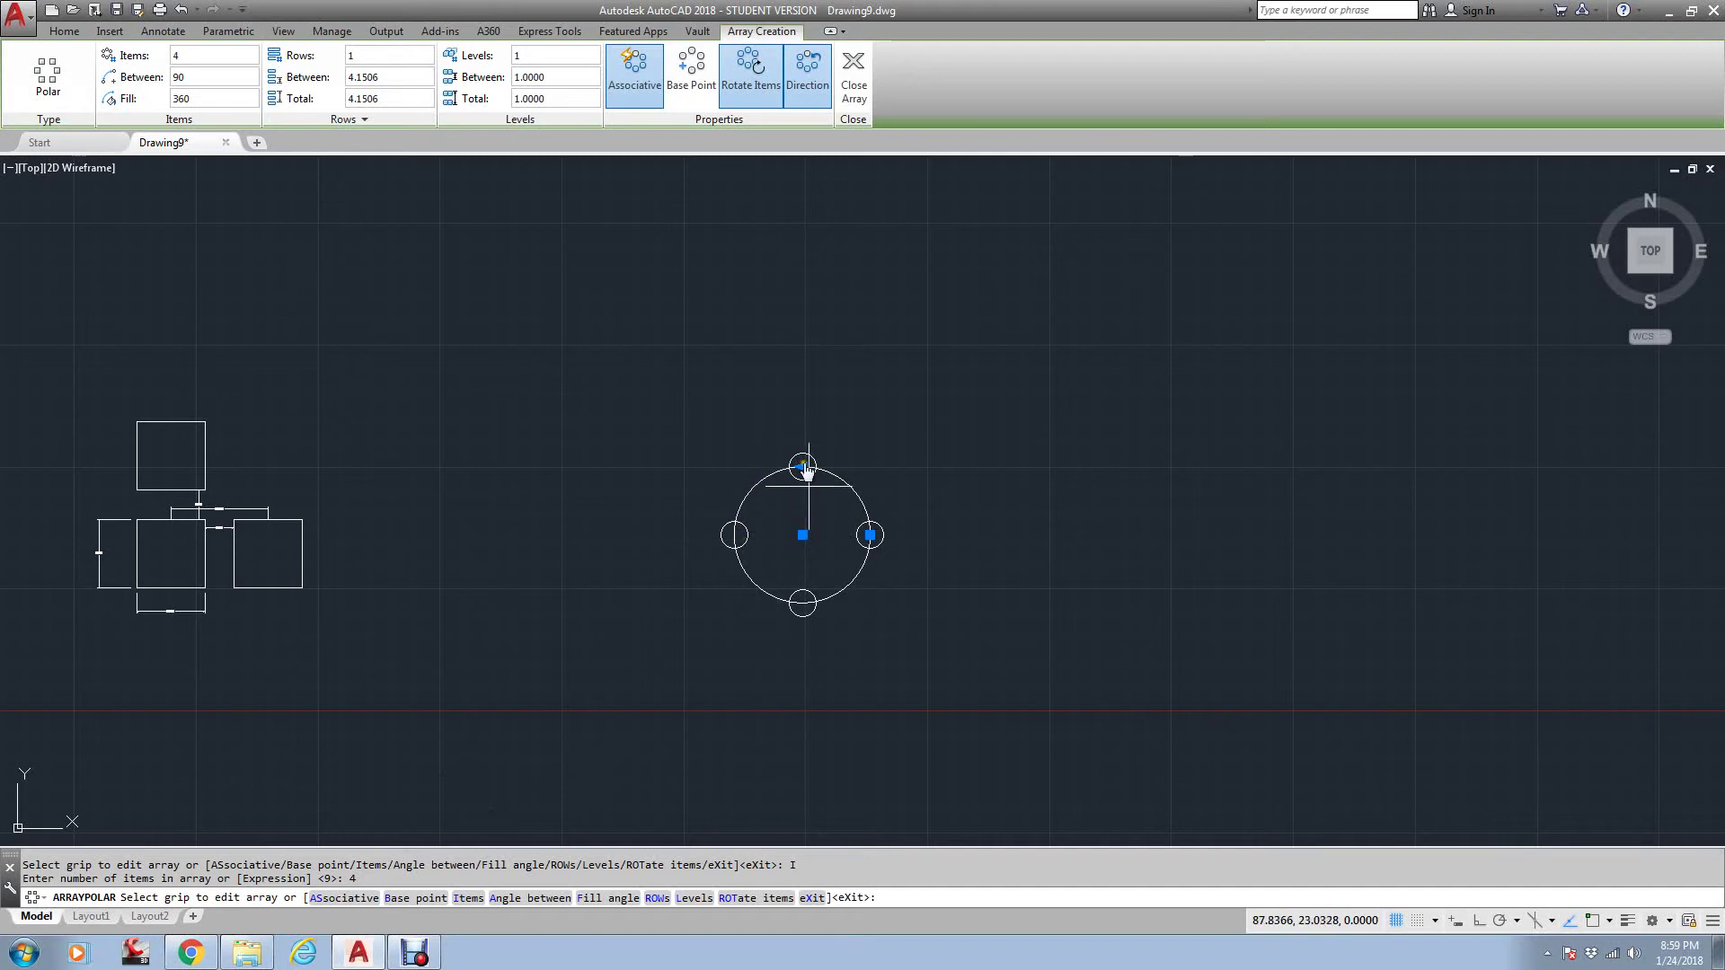
# - Set the polar array's item count to 8 and finish the array
pyautogui.click(468, 898)
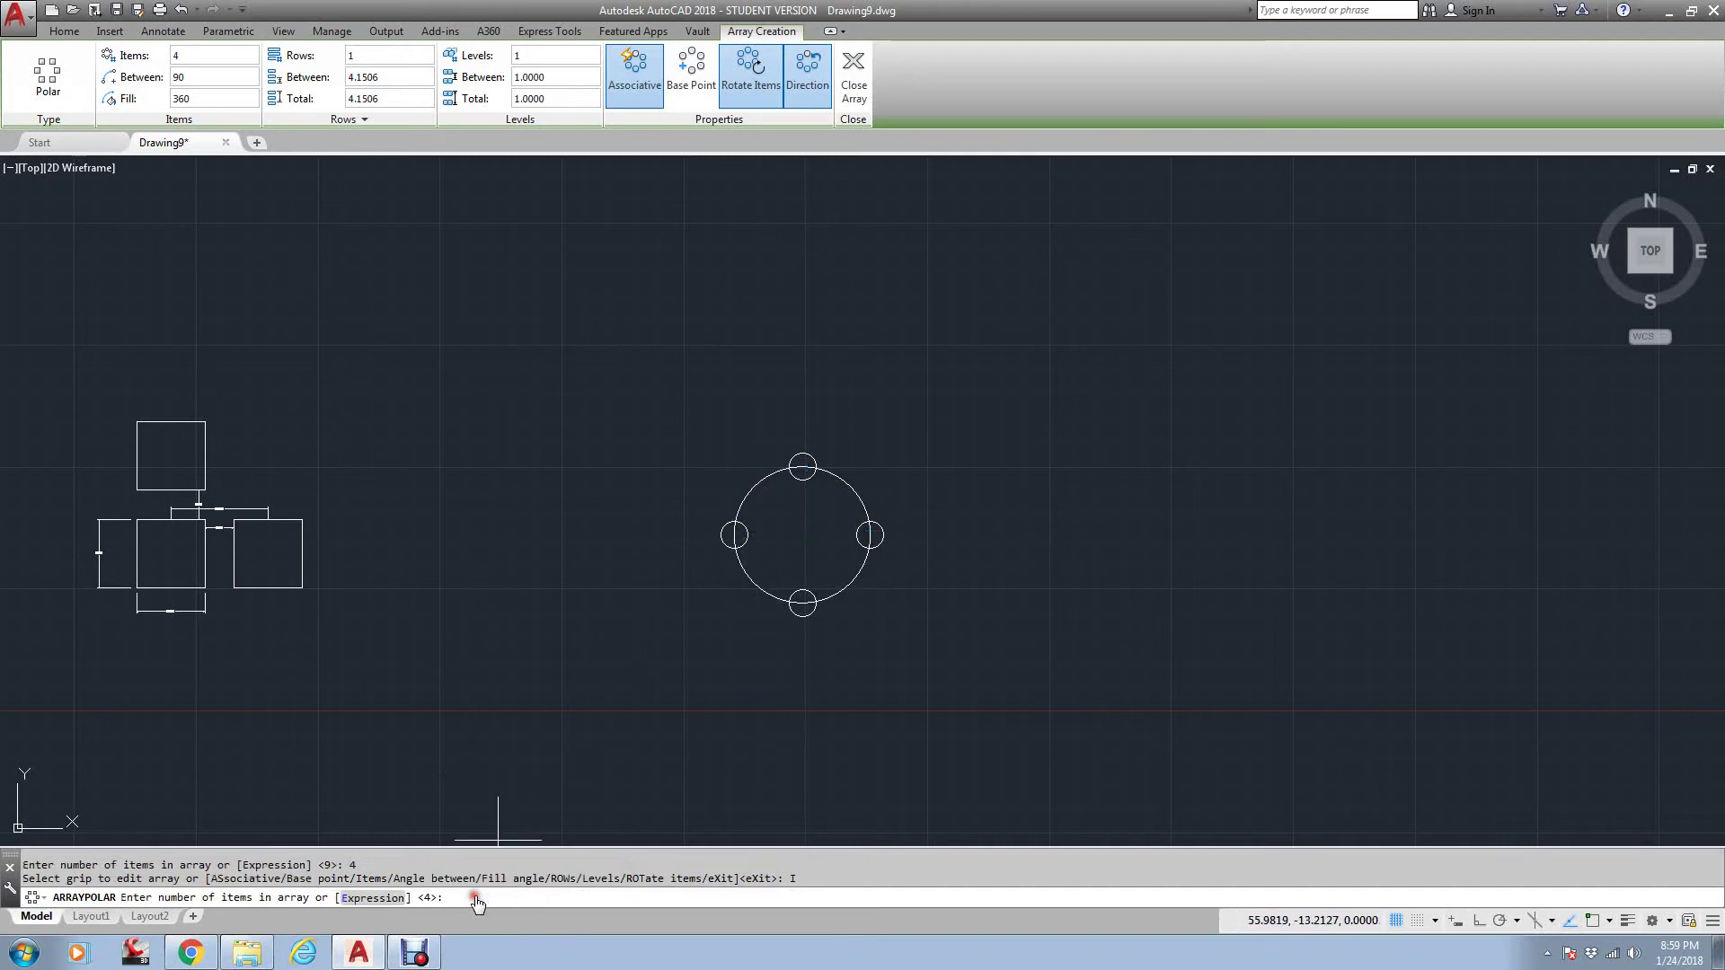
pyautogui.write('8')
pyautogui.press('Return')
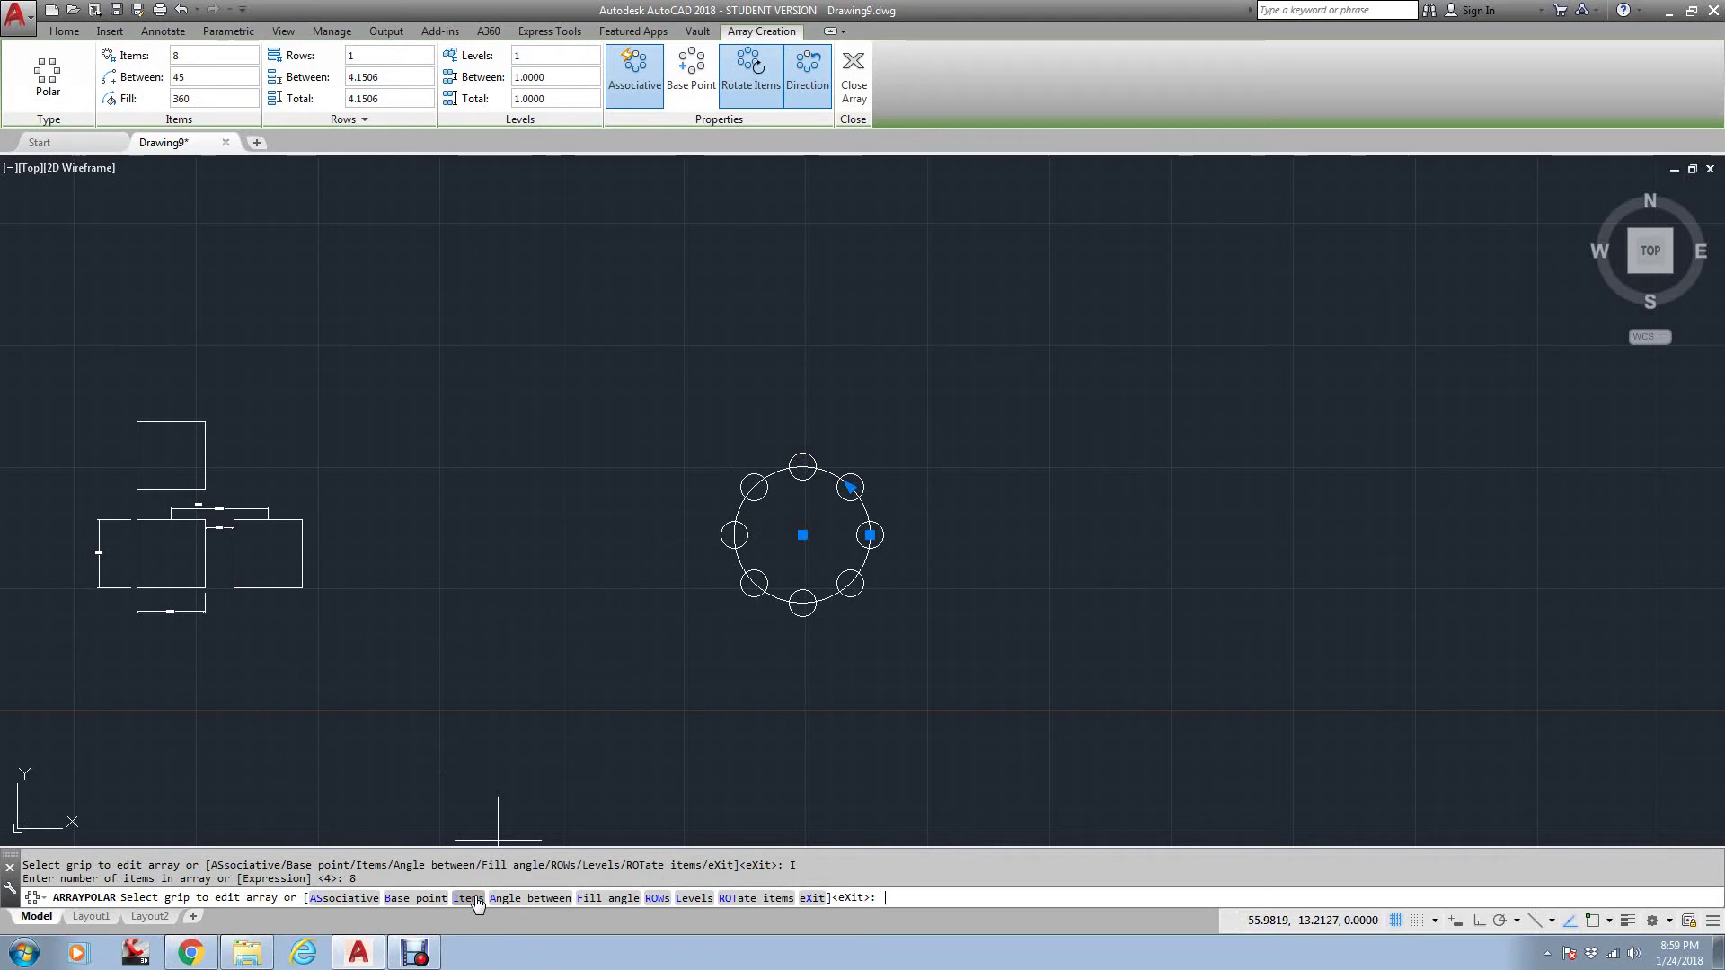
pyautogui.press('Return')
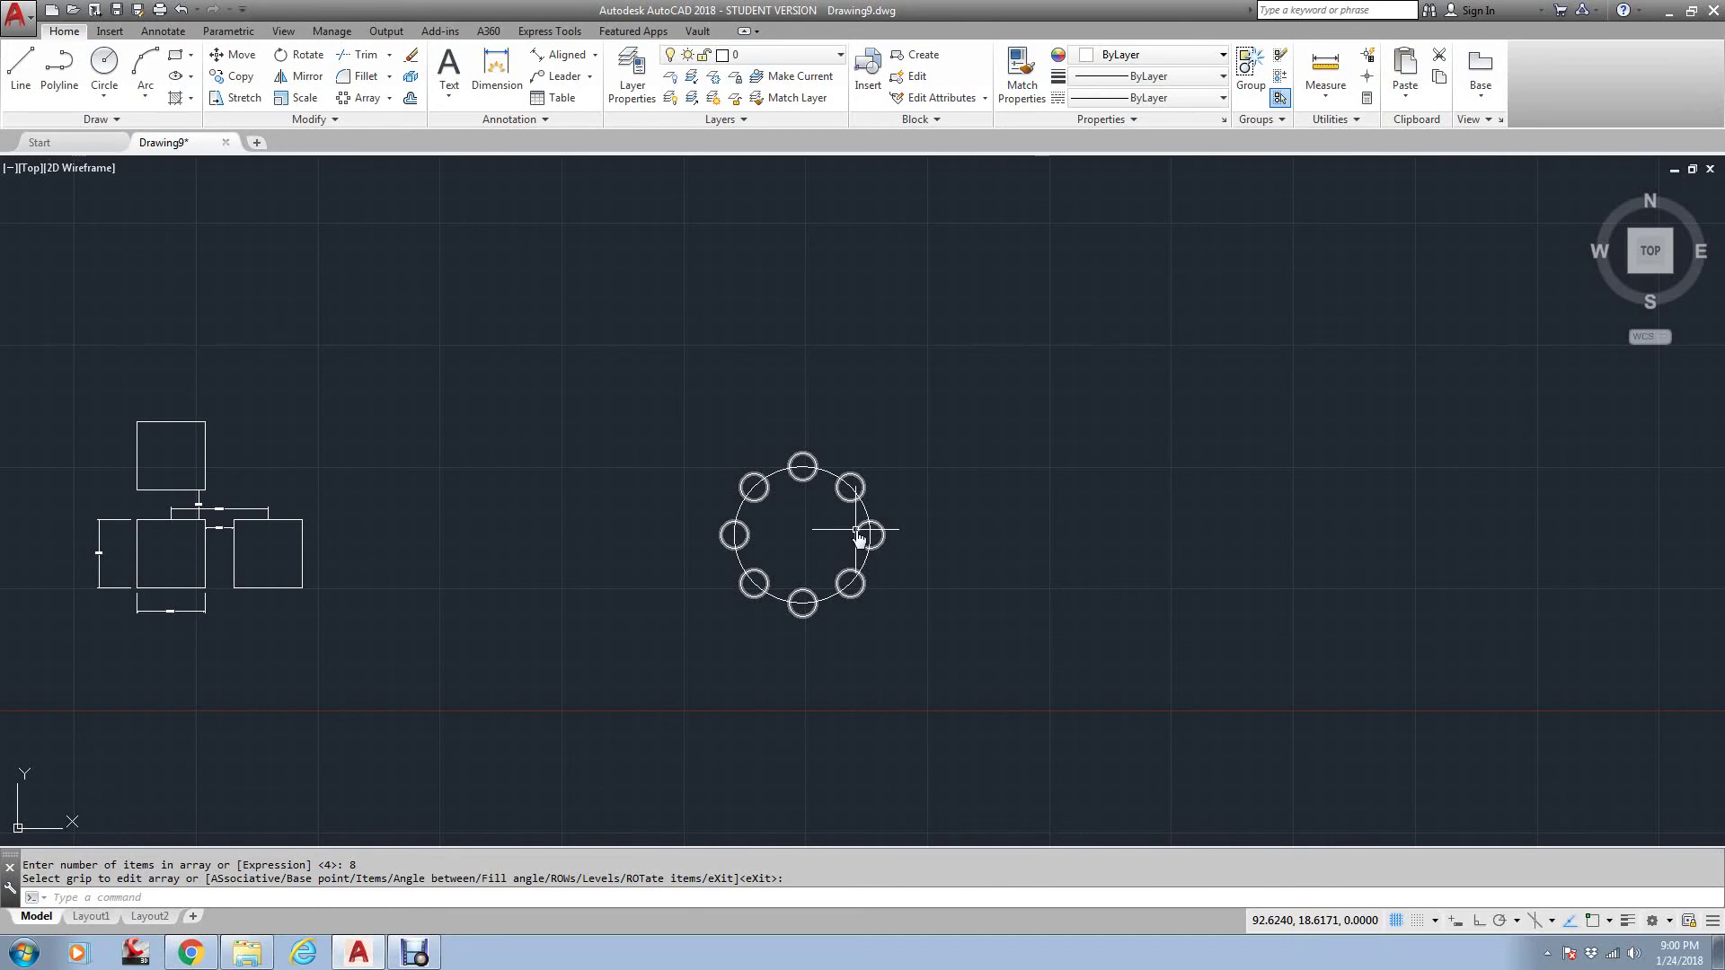
# - Undo the polar array of small circles around the large circle
pyautogui.scroll(4, 855, 465)
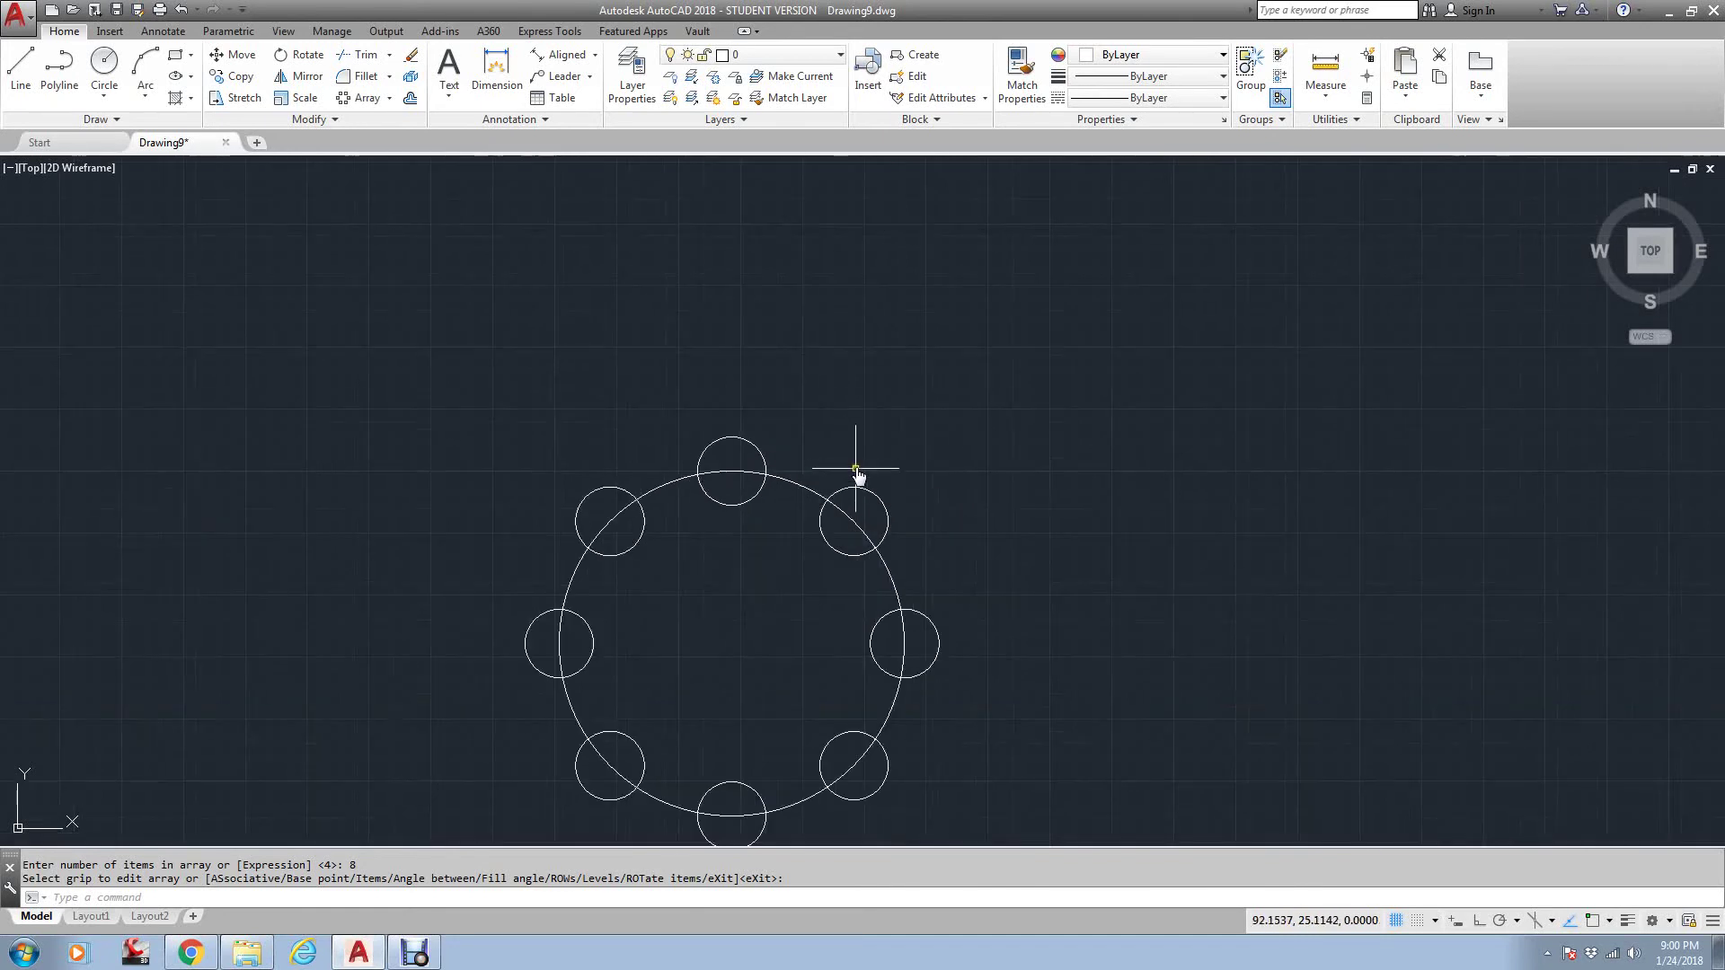
pyautogui.scroll(-2, 595, 518)
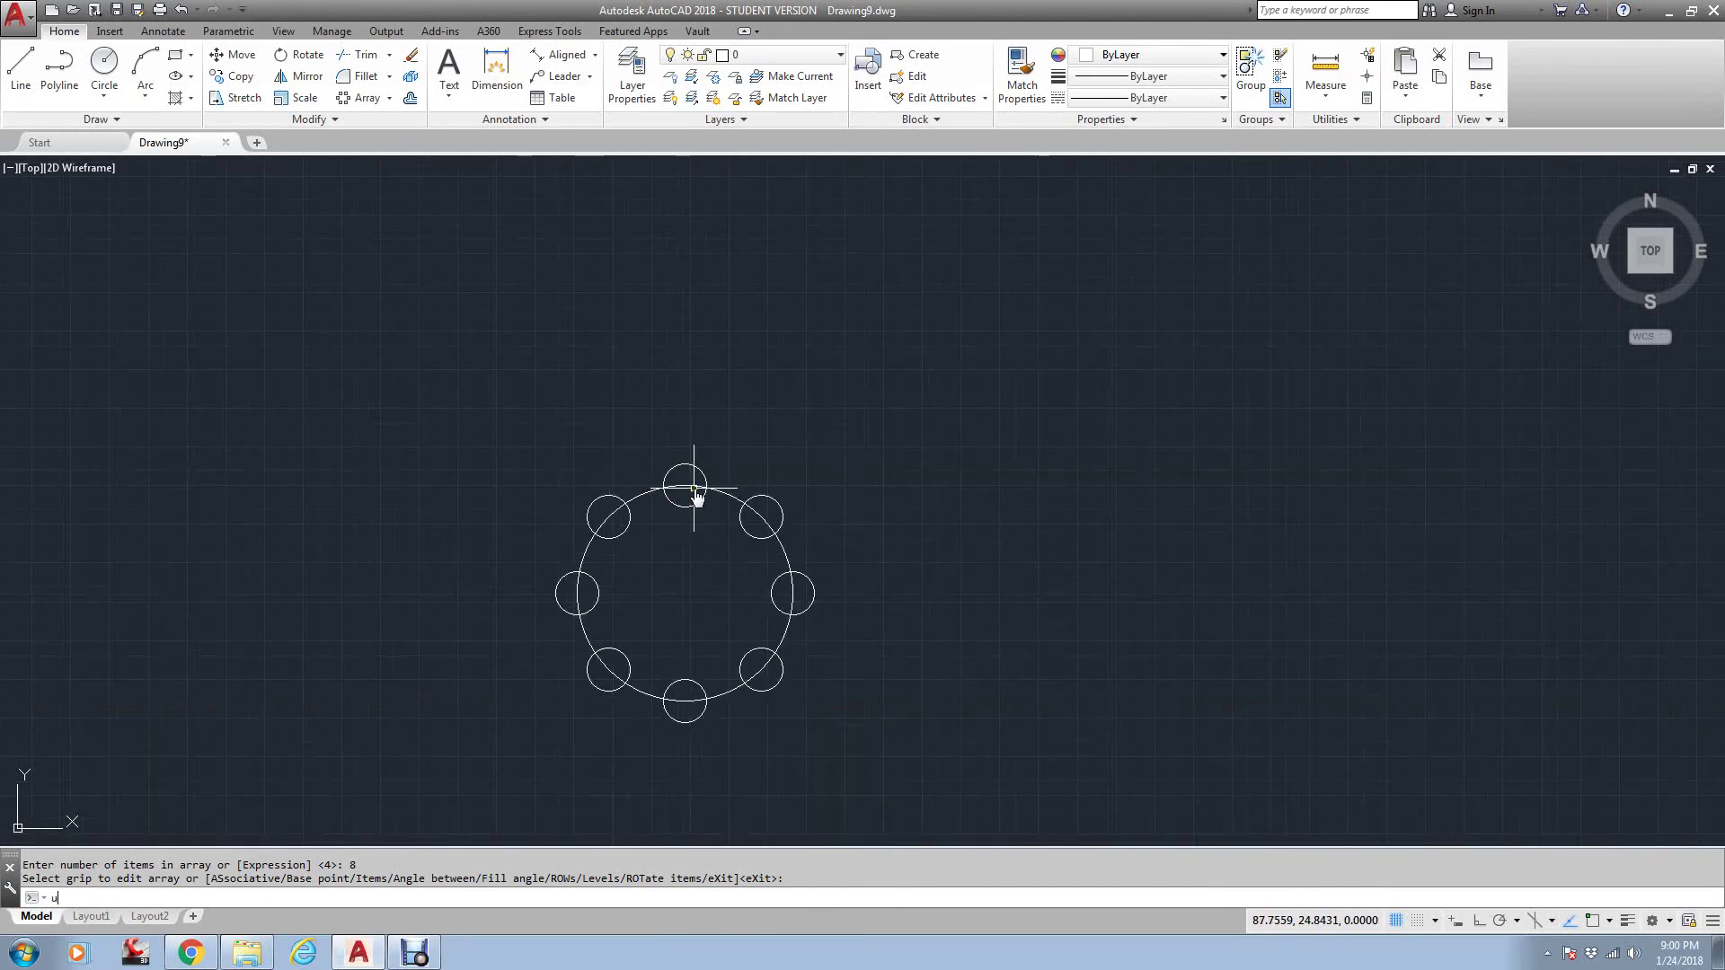
pyautogui.scroll(-2, 696, 496)
pyautogui.press('Escape')
pyautogui.write('u')
pyautogui.press('Return')
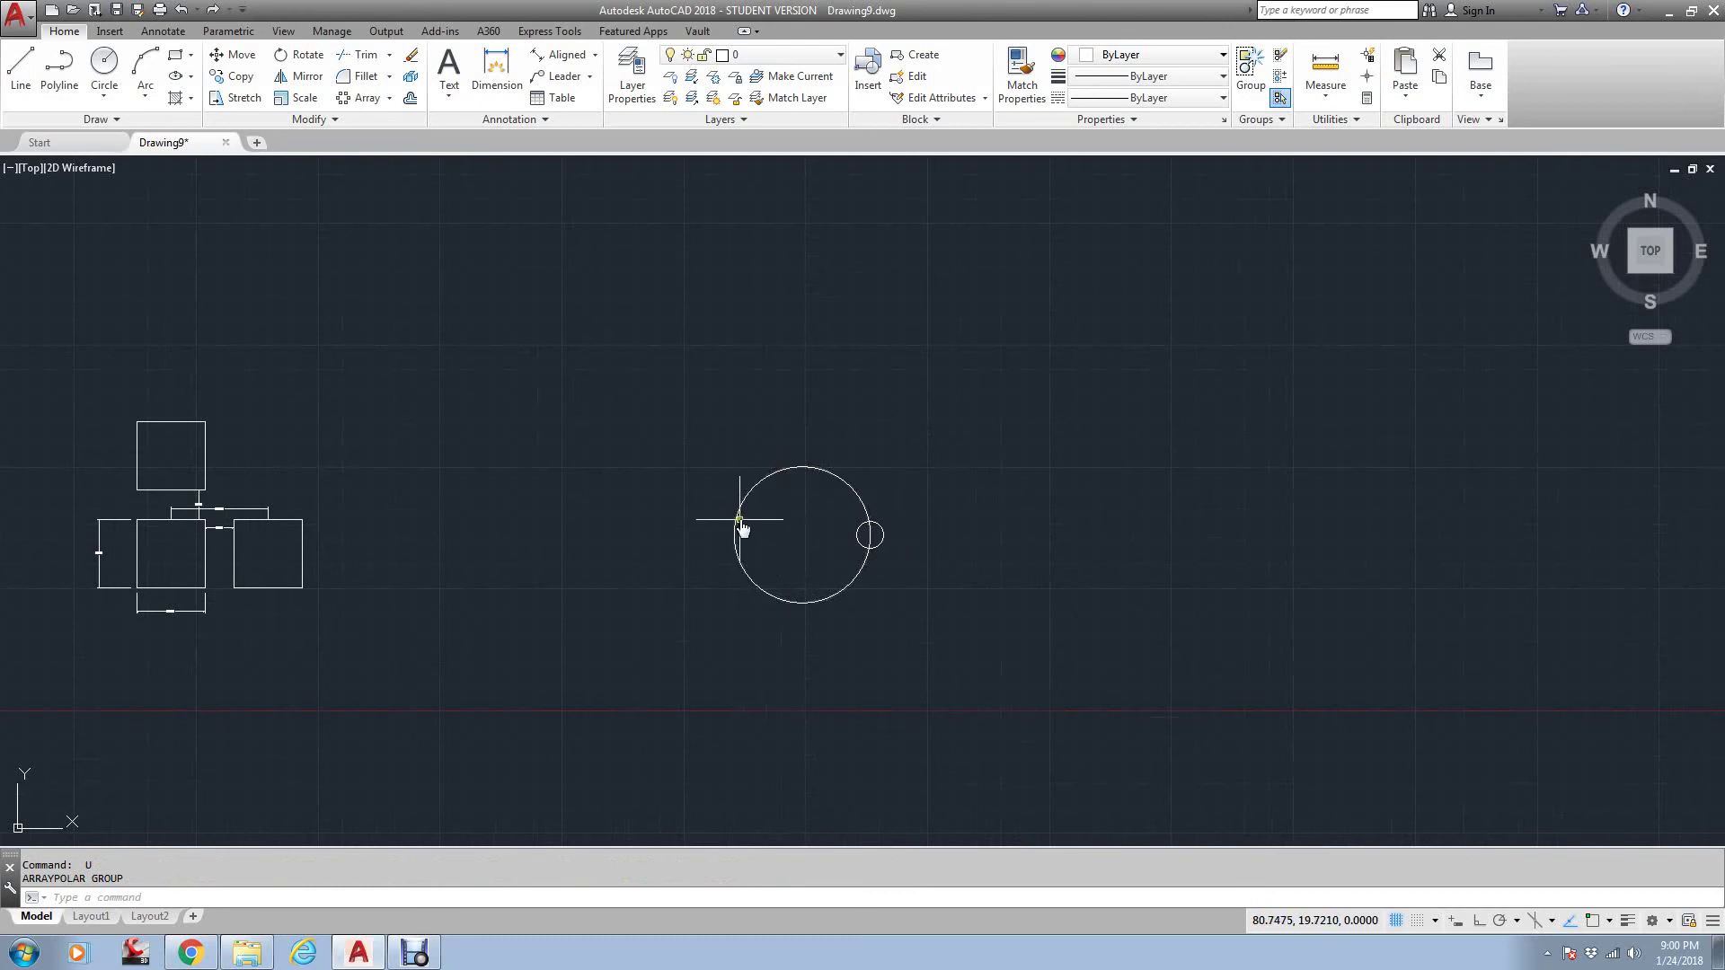
# - Copy the small circle from the large circle's right quadrant to its top quadrant, using quadrant snaps for both points
pyautogui.click(241, 81)
pyautogui.click(883, 534)
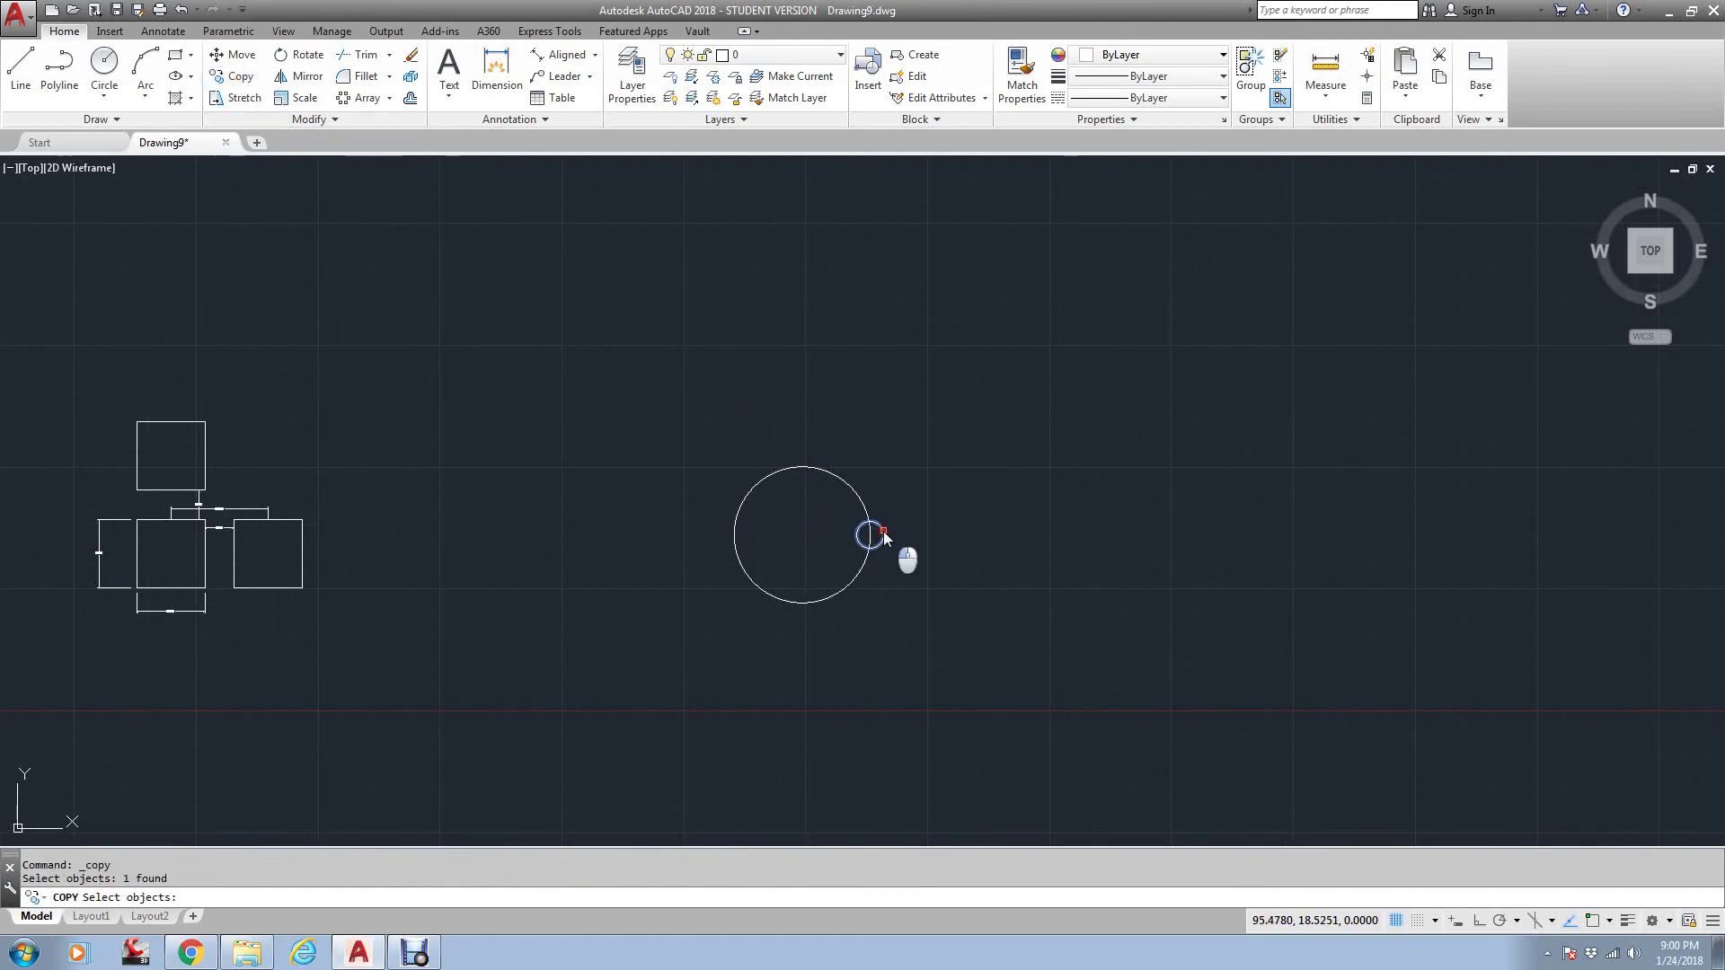
pyautogui.press('Return')
pyautogui.write('q')
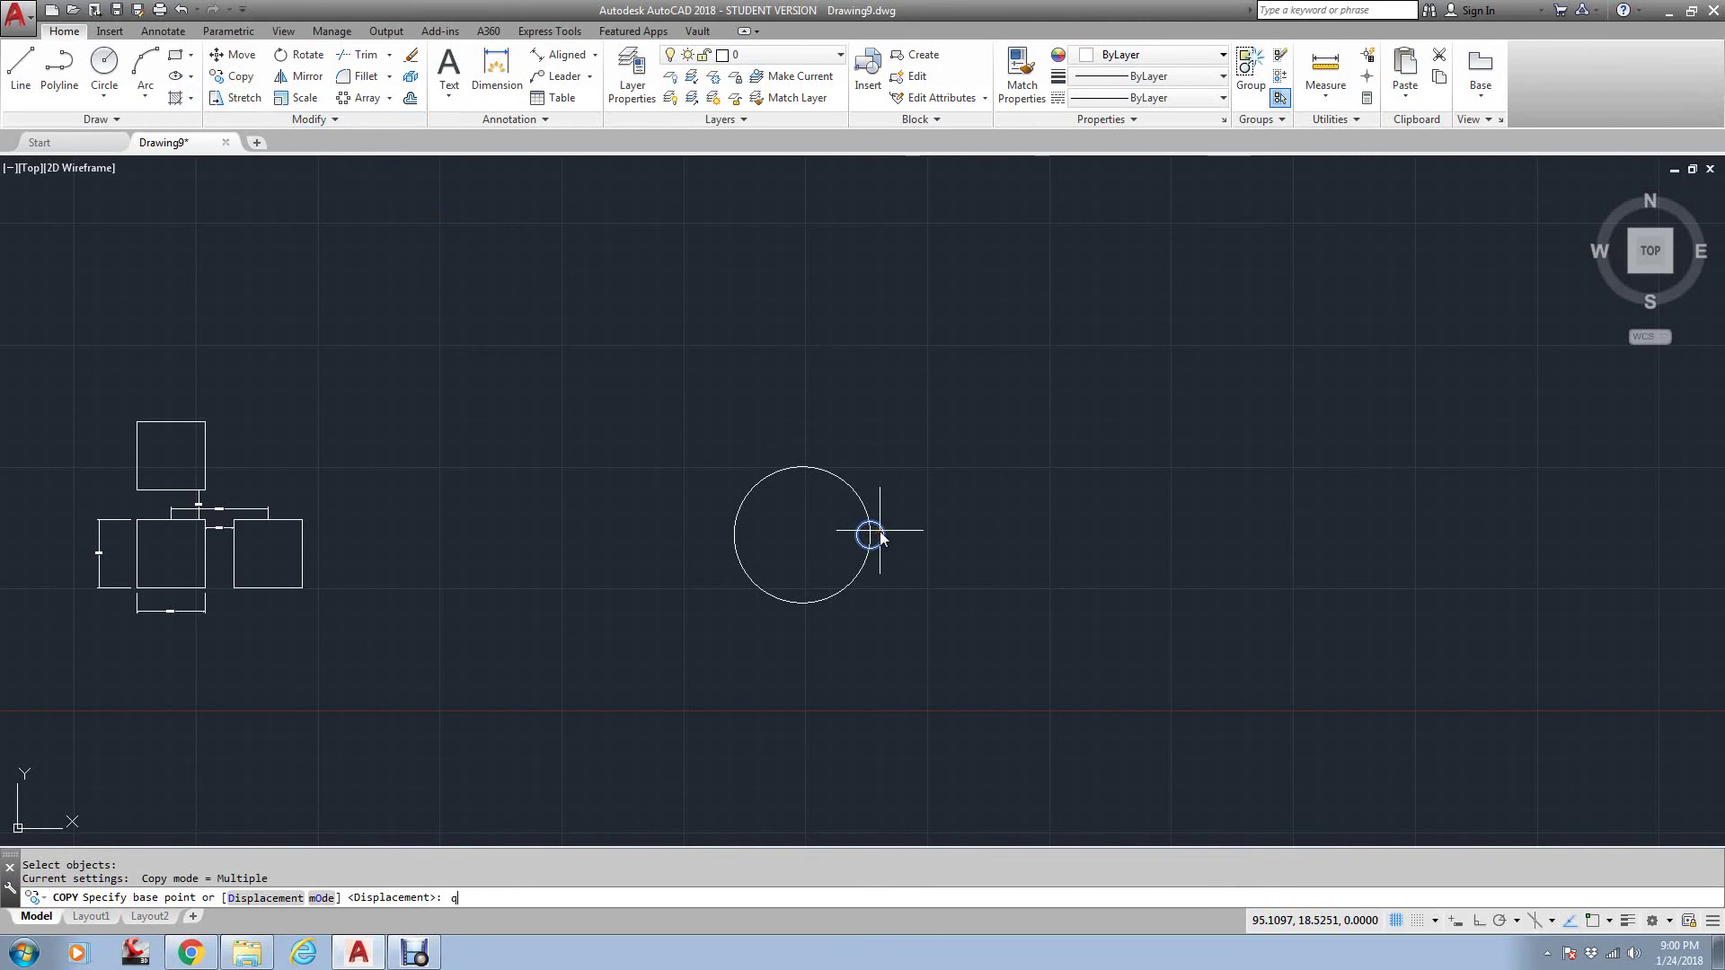
pyautogui.write('ua')
pyautogui.press('Return')
pyautogui.click(870, 535)
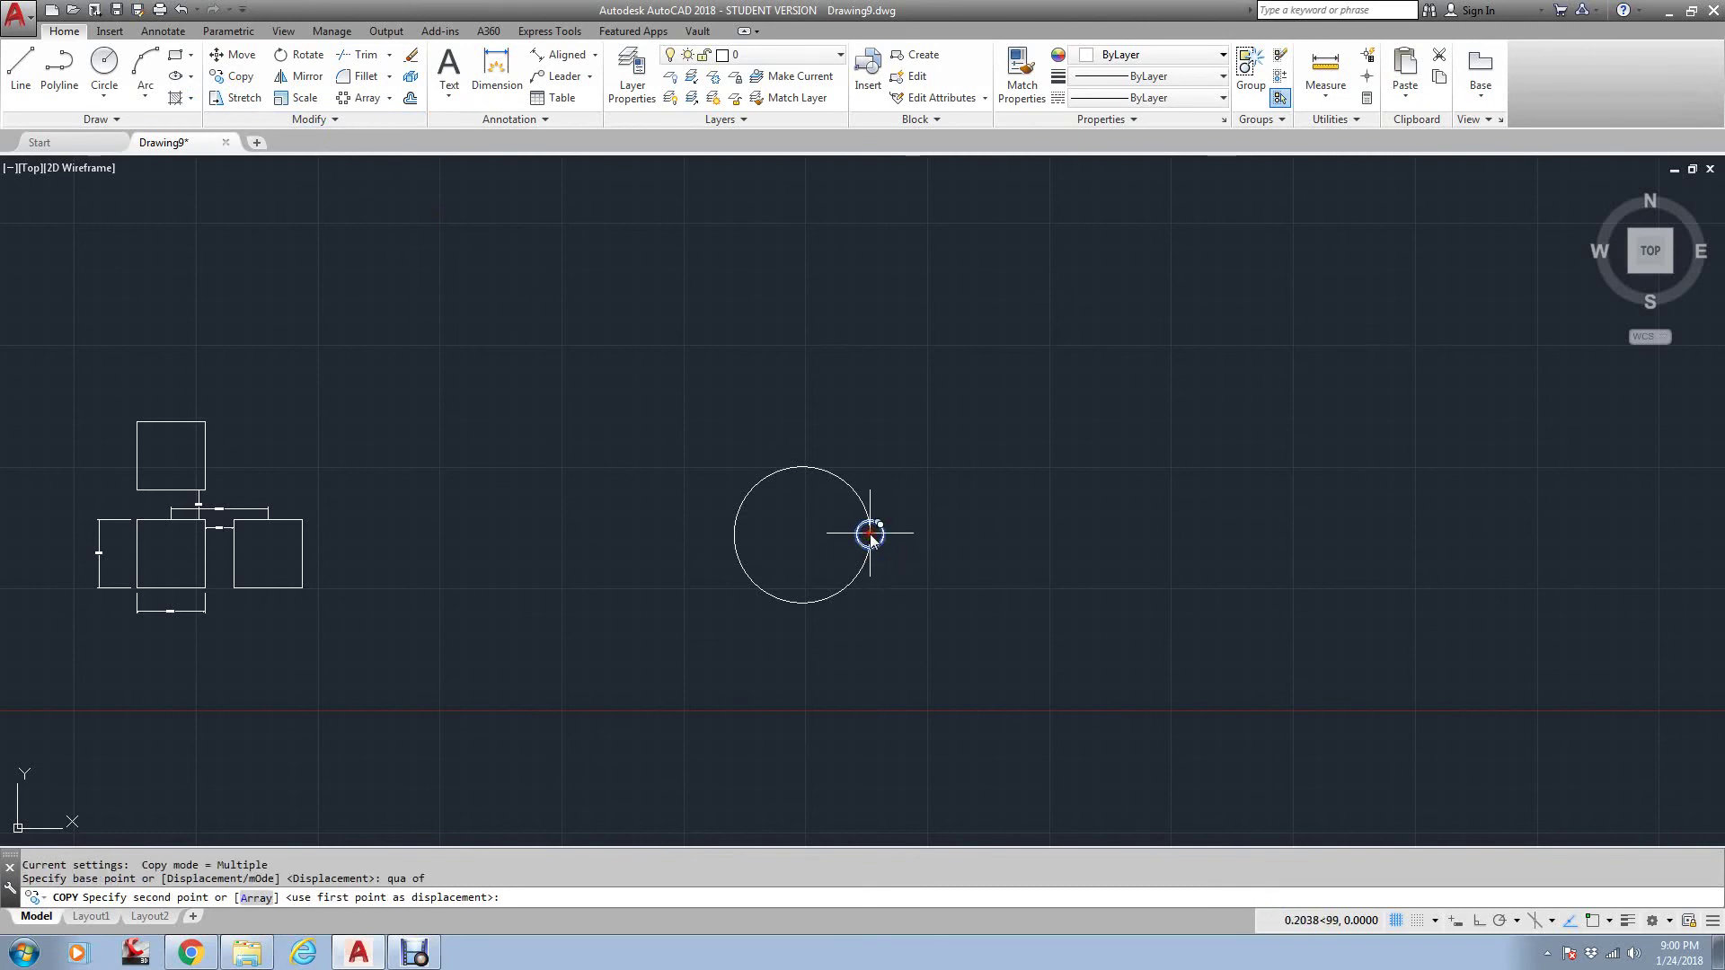
pyautogui.write('qua')
pyautogui.press('Return')
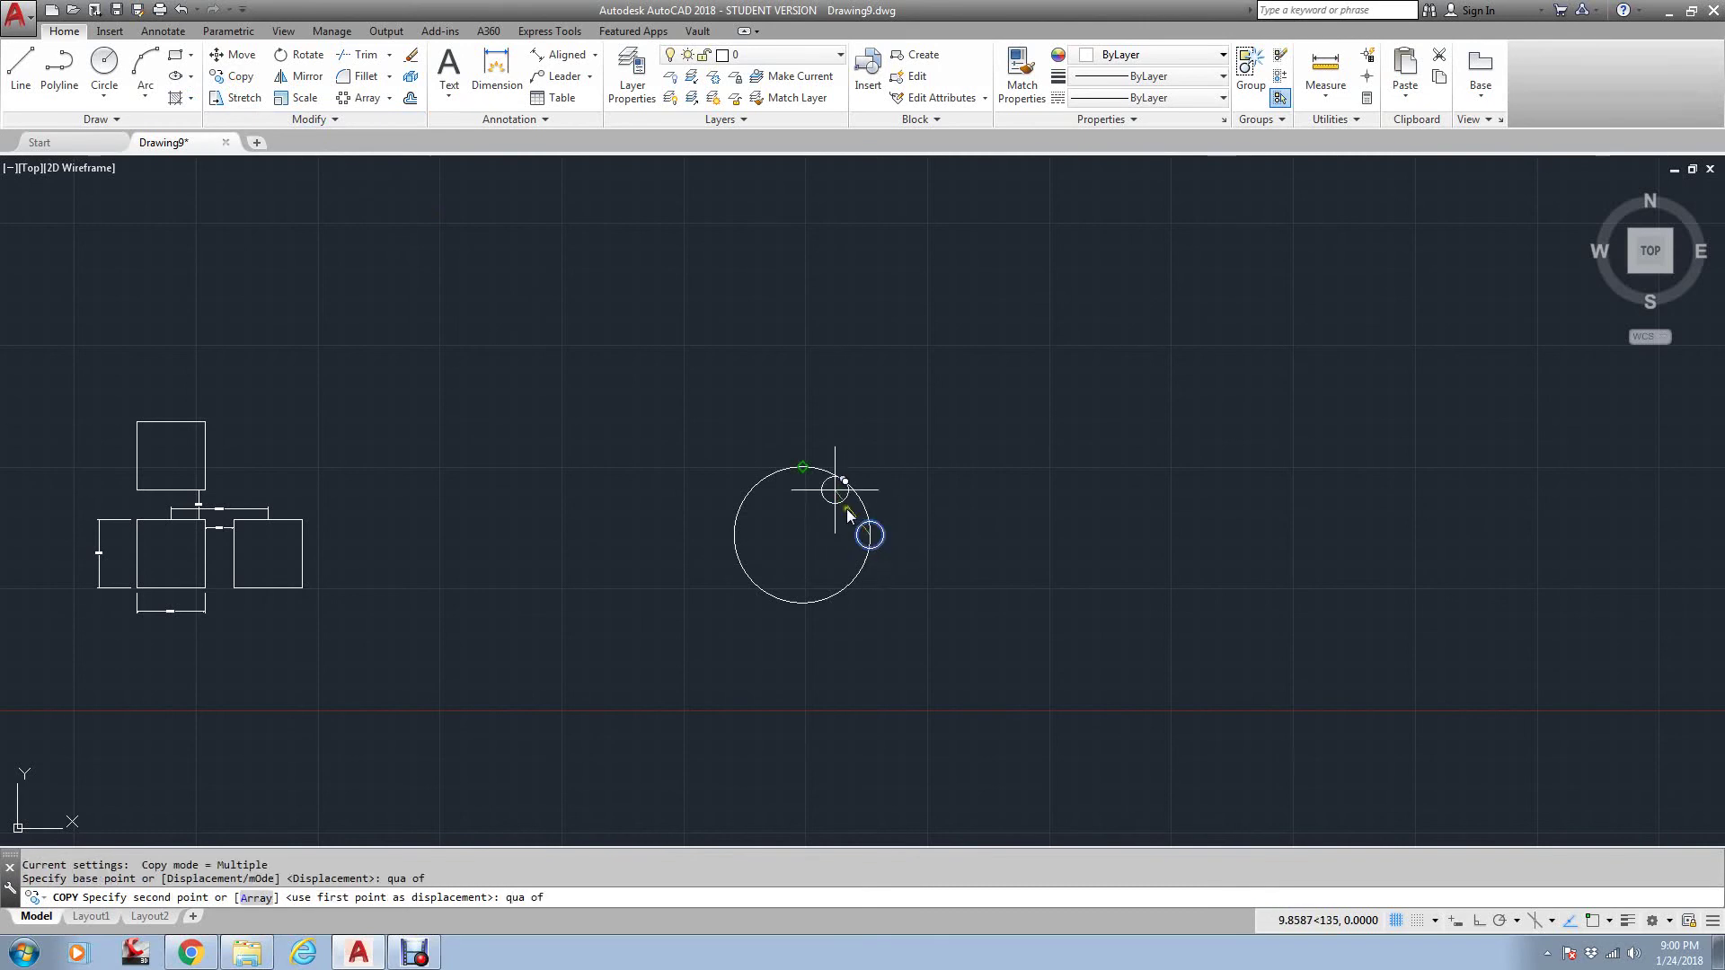
pyautogui.click(802, 468)
# - Place two more copies of the small circle at the large circle's left and bottom quadrants, and end the copying
pyautogui.write('qua')
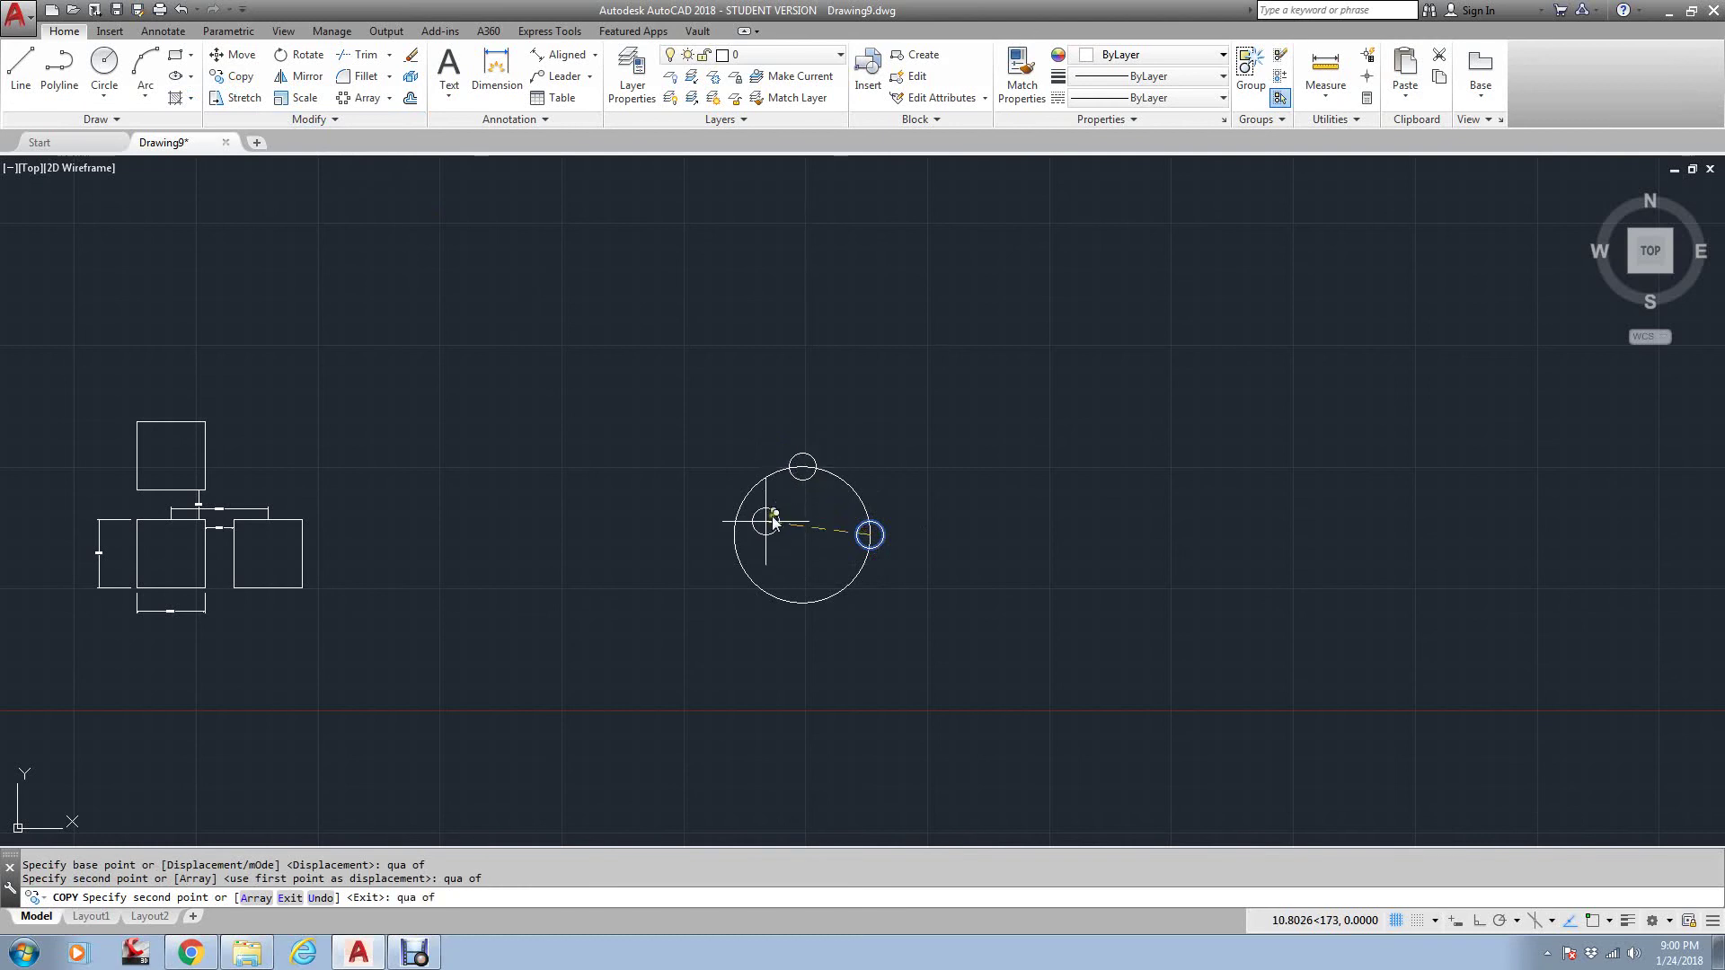
pyautogui.press('Return')
pyautogui.write('qua')
pyautogui.press('Return')
pyautogui.click(802, 603)
pyautogui.press('Return')
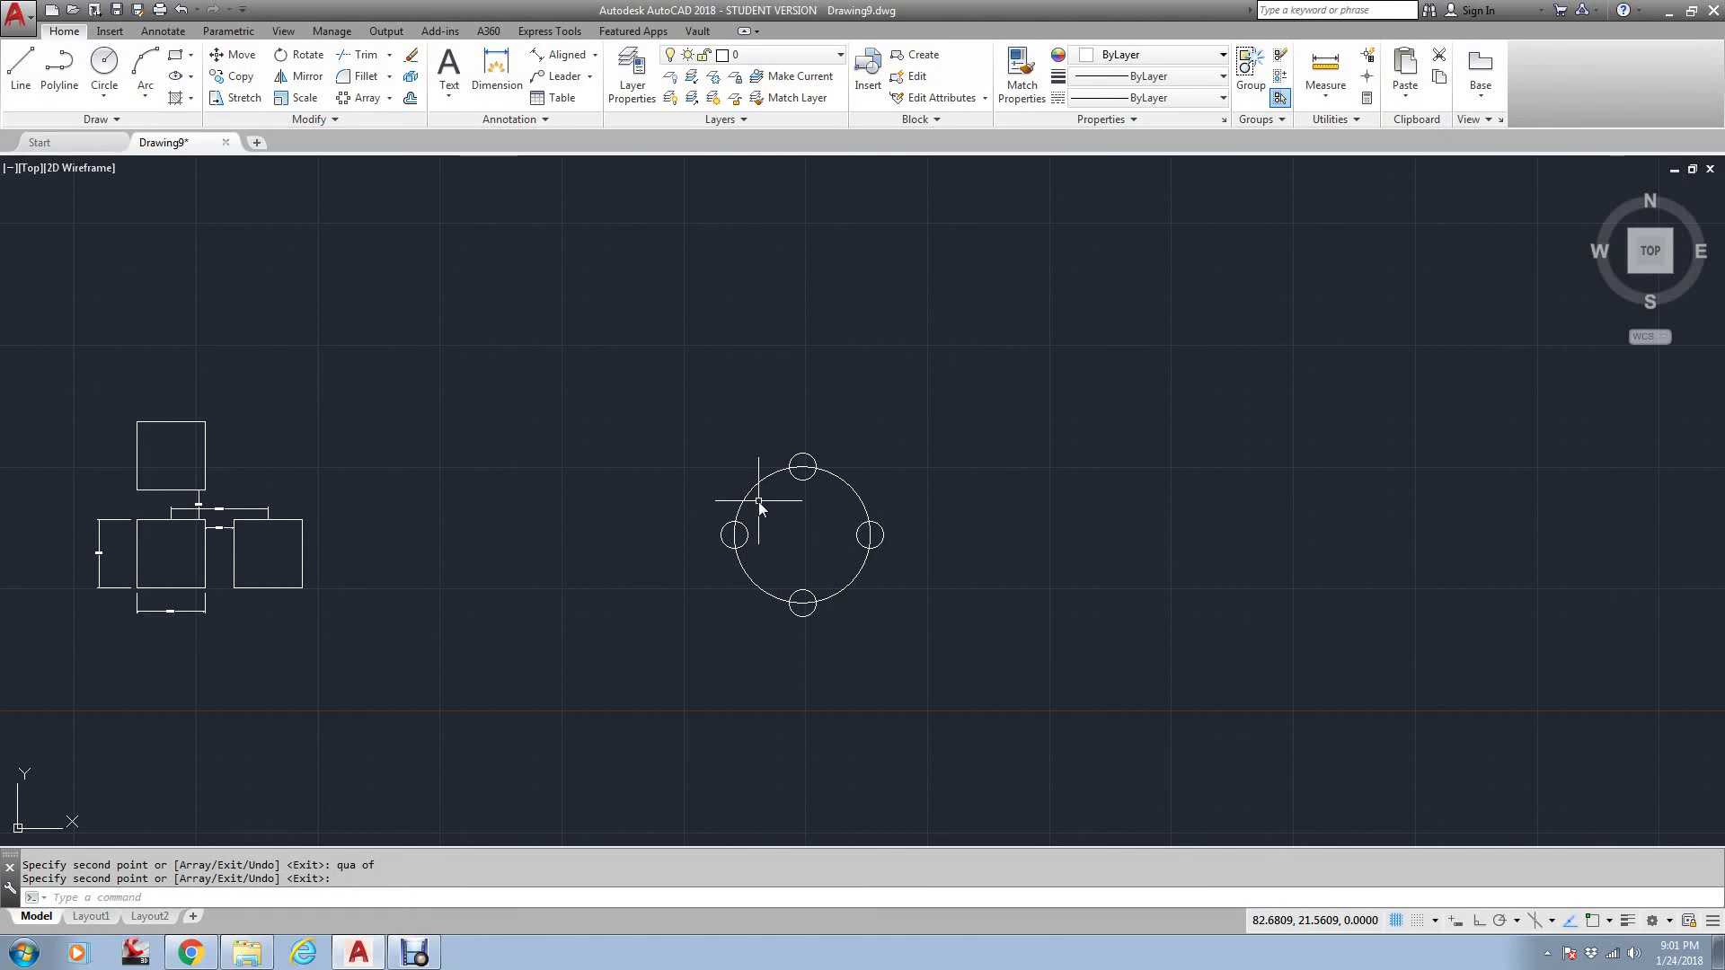
# - Examine the dimensioned squares, comparing the gaps between them with their center-to-center spacing
pyautogui.moveTo(542, 500); pyautogui.dragTo(717, 493, button='middle')
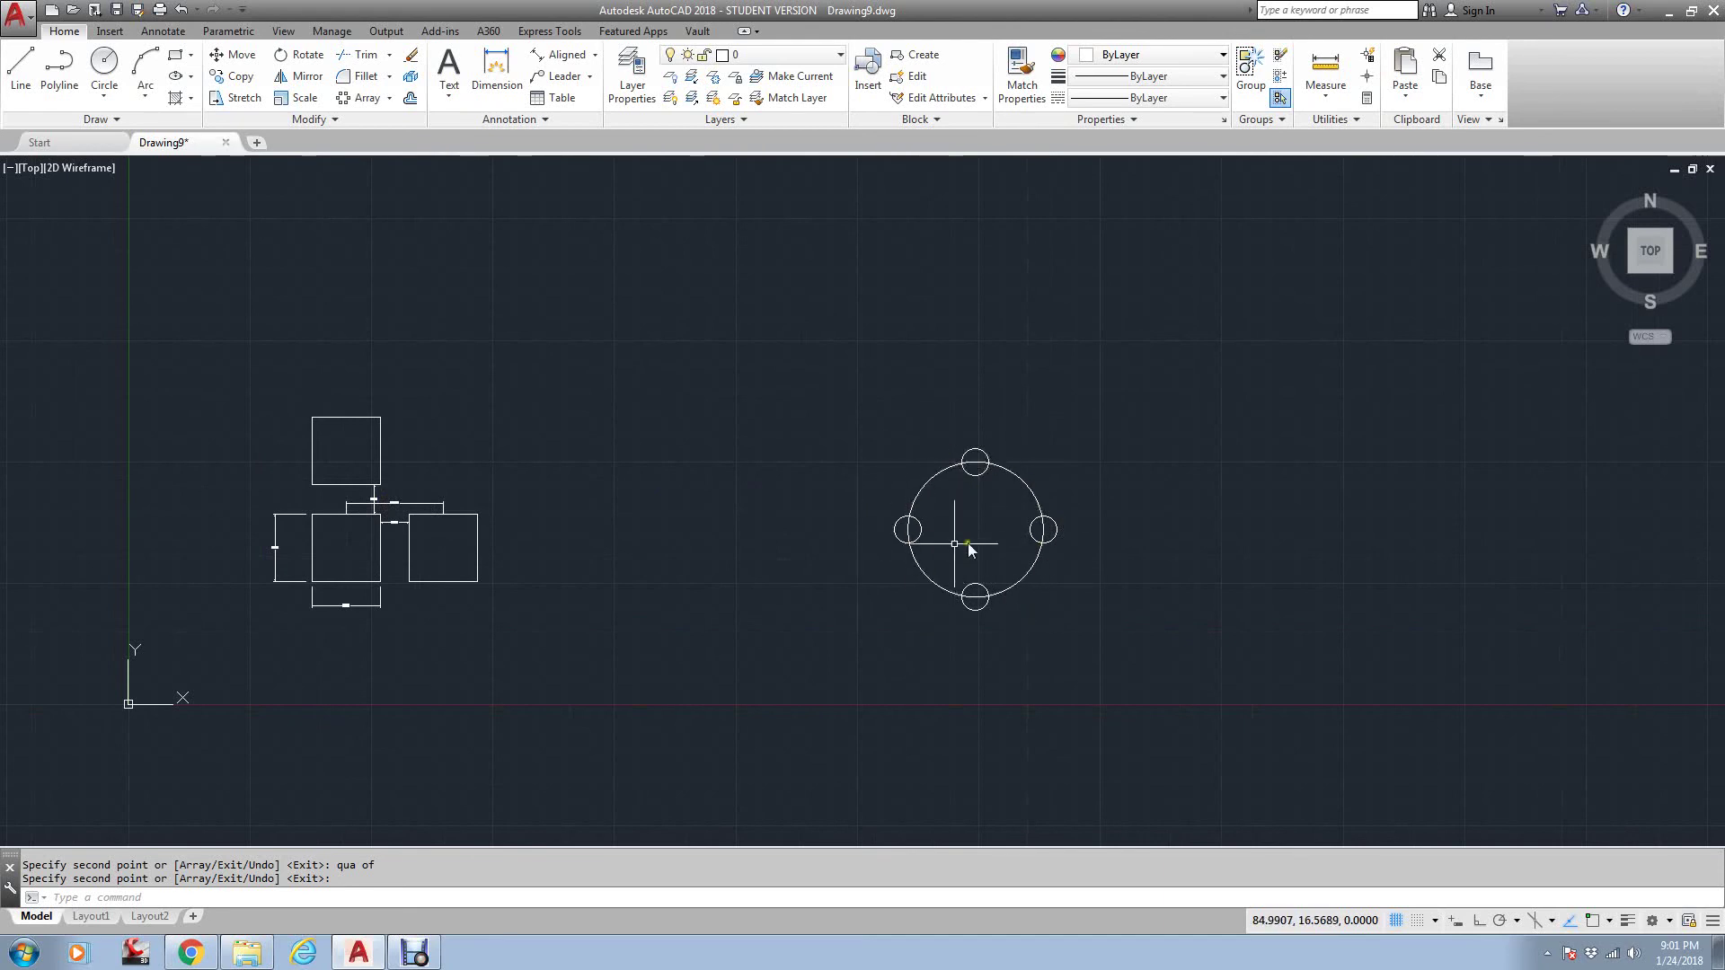
pyautogui.scroll(4, 363, 500)
pyautogui.moveTo(354, 487); pyautogui.dragTo(654, 402, button='middle')
pyautogui.scroll(4, 654, 407)
pyautogui.scroll(-2, 840, 396)
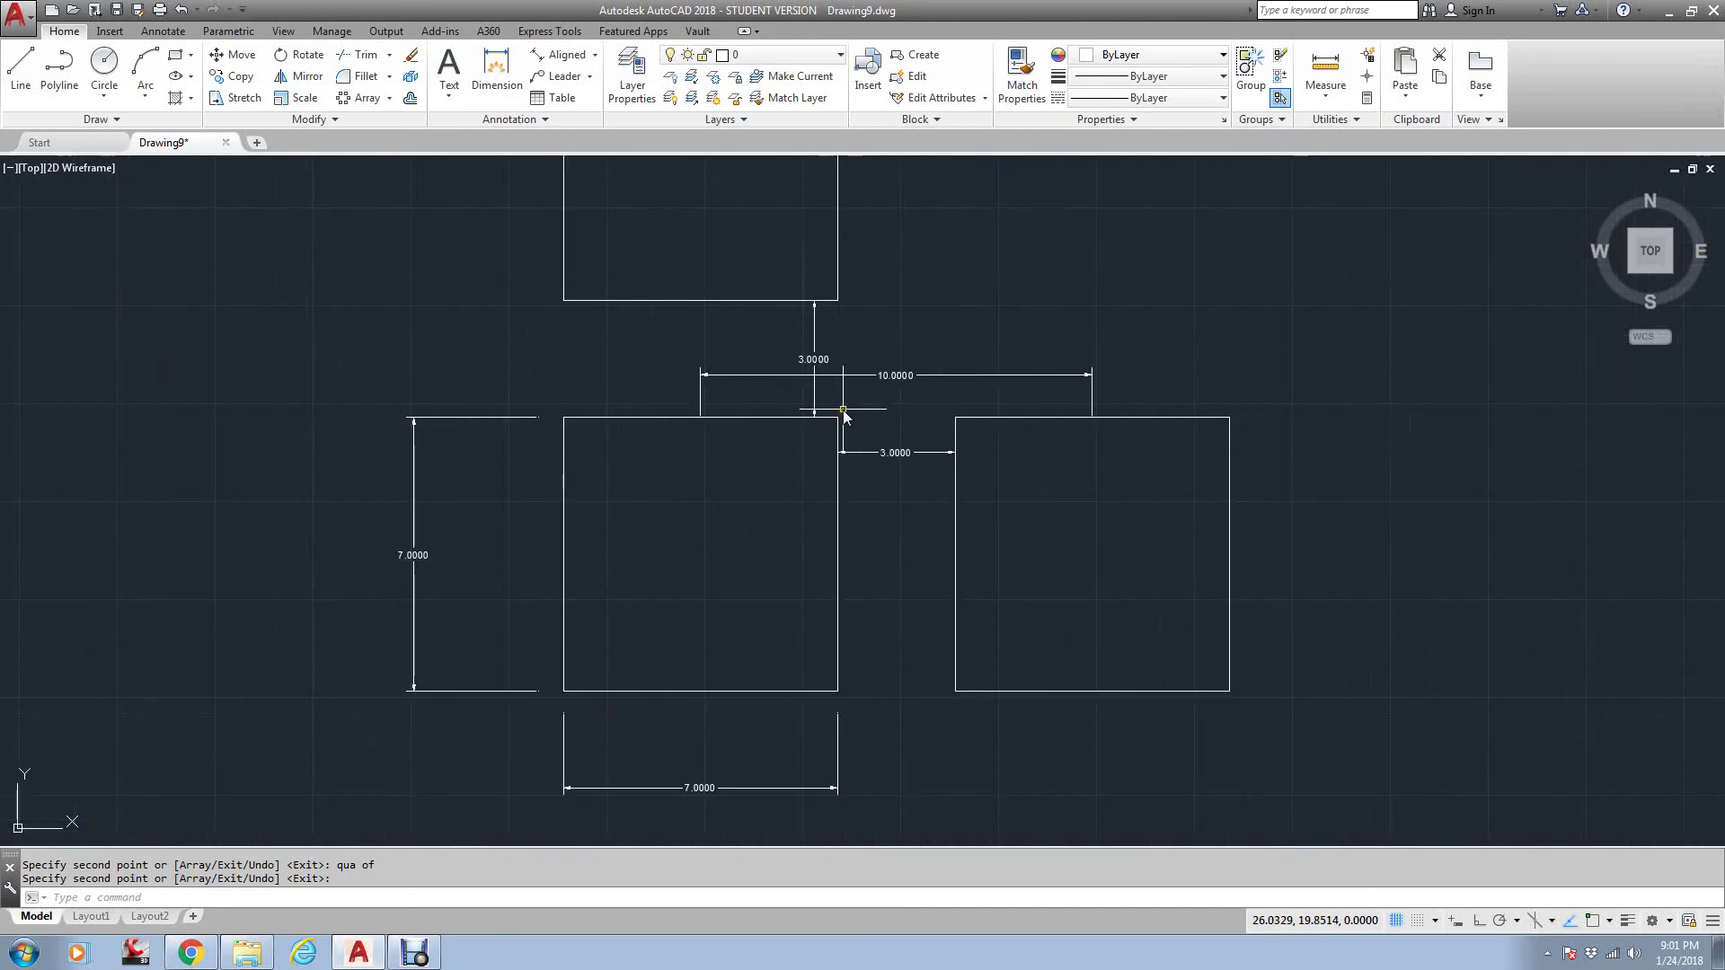
pyautogui.scroll(-2, 732, 363)
pyautogui.scroll(2, 714, 369)
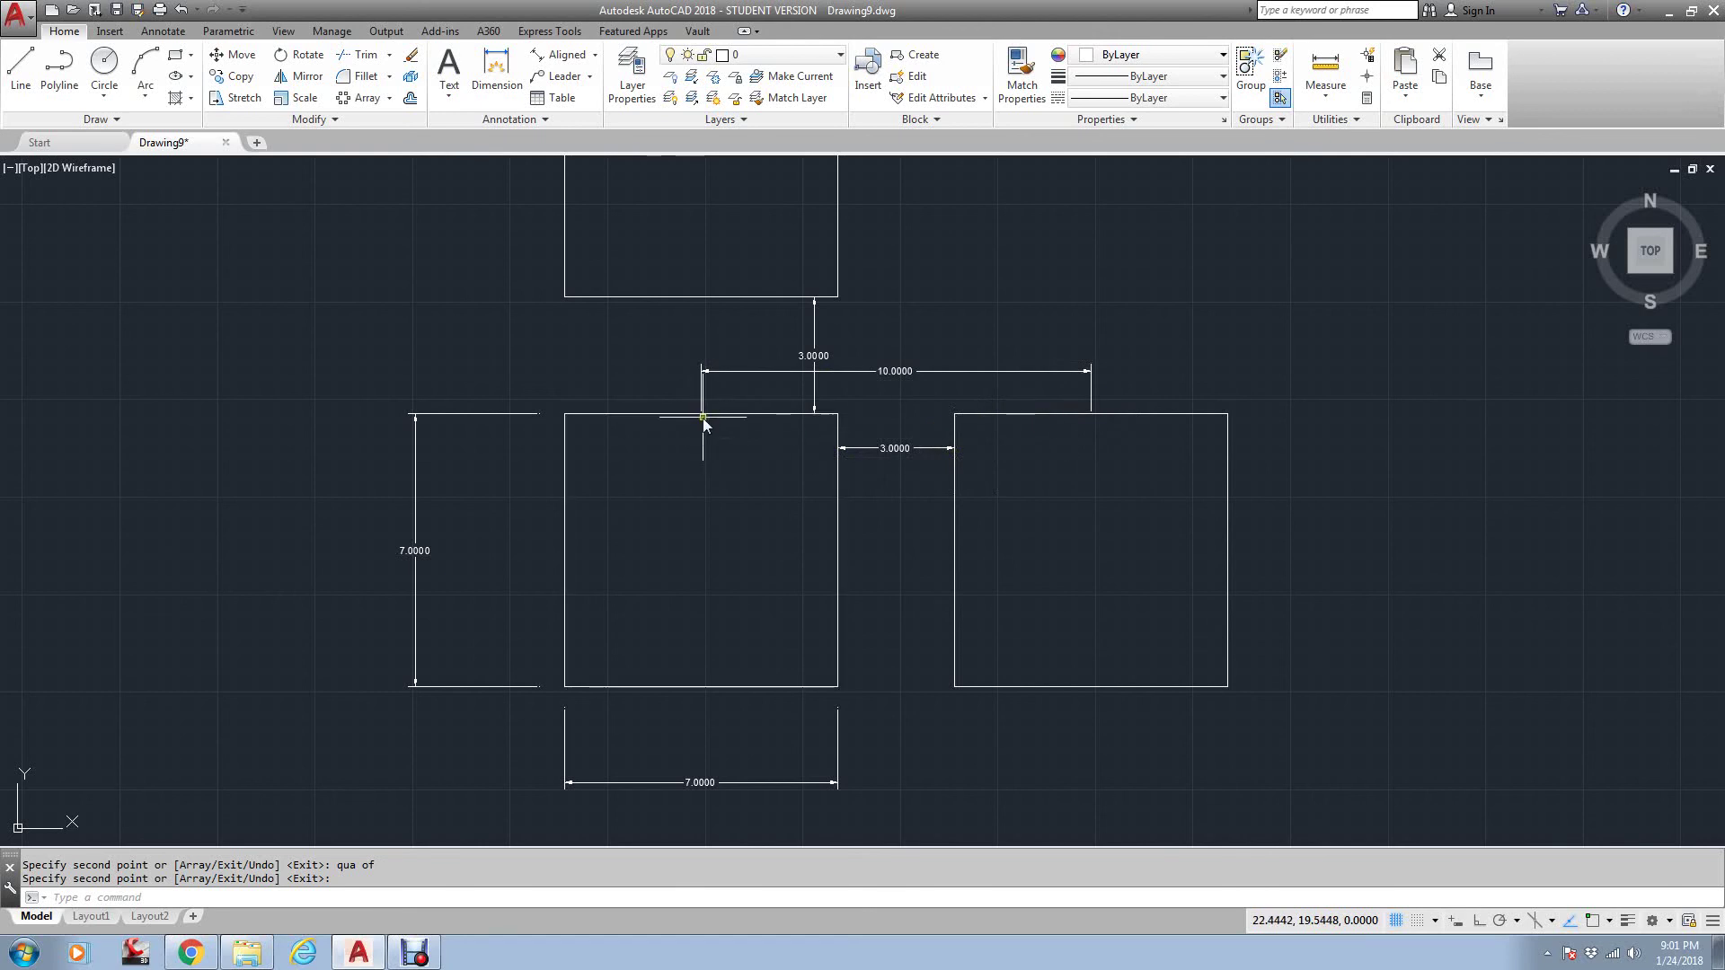
pyautogui.scroll(-2, 1095, 414)
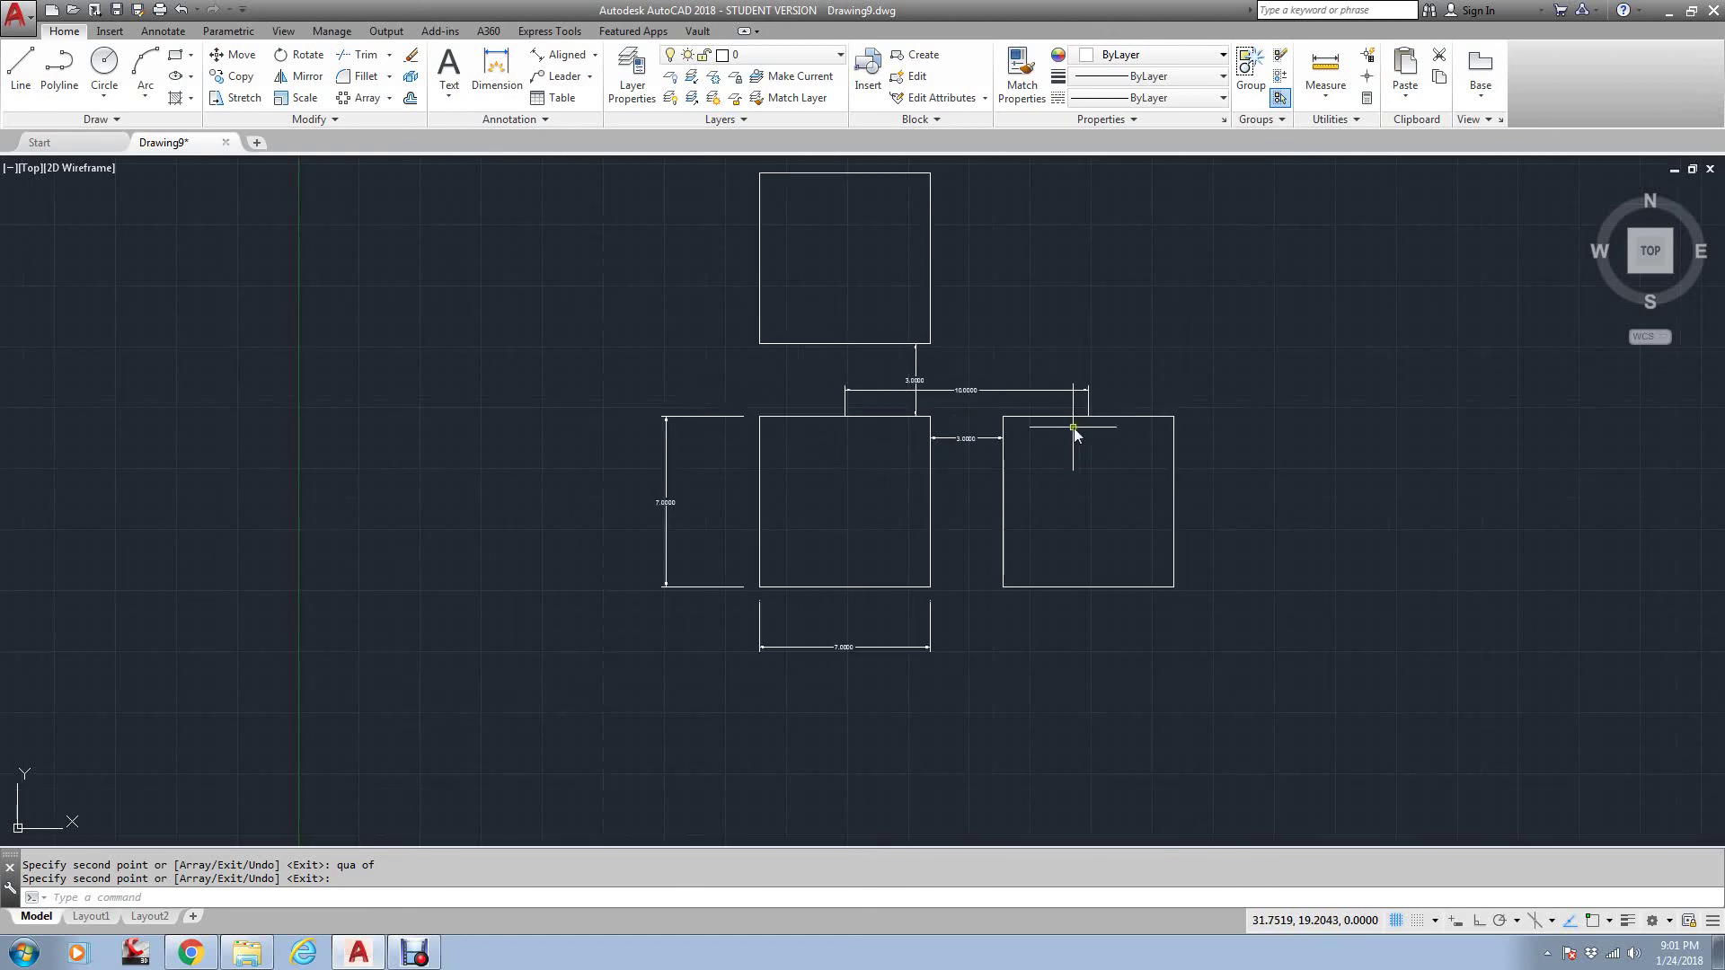